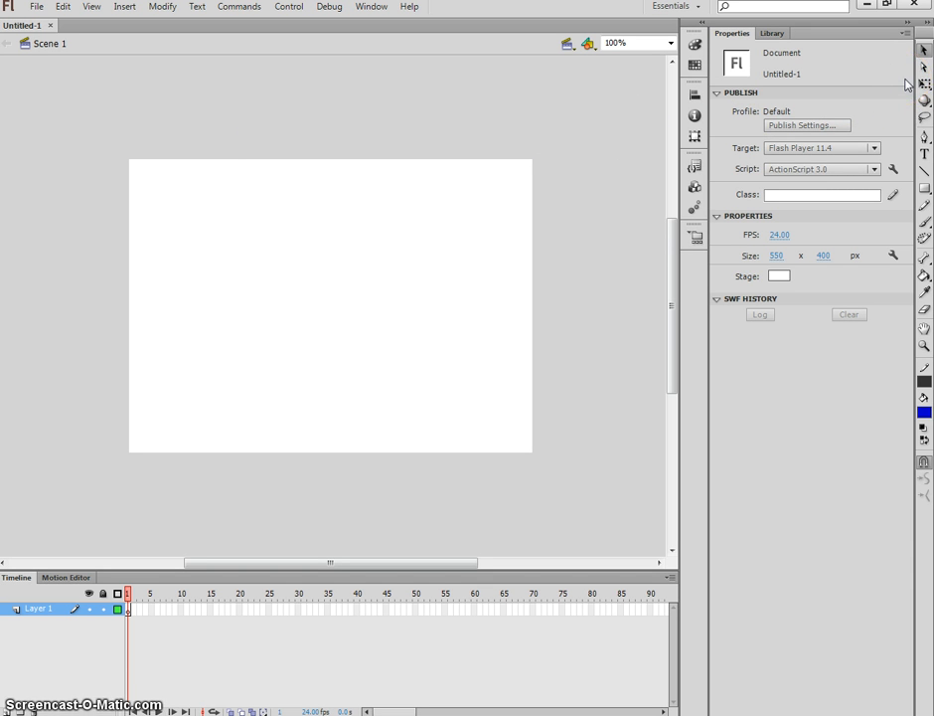
Step: Draw a blue circle about 124 px in diameter in the upper-left area of the stage with the Oval tool
left_click(925, 191)
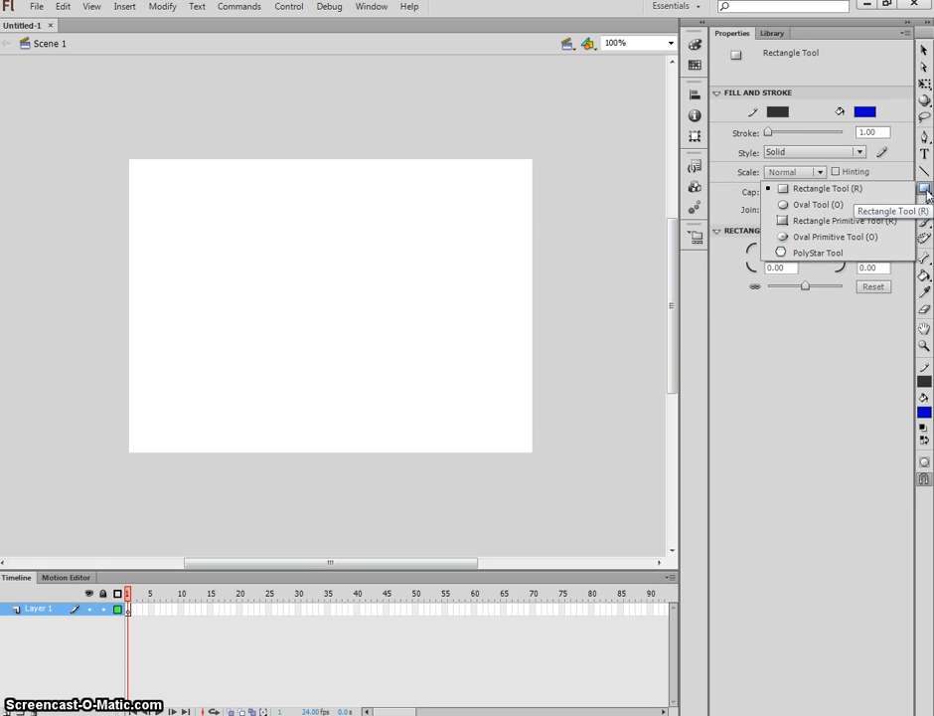
left_click(902, 204)
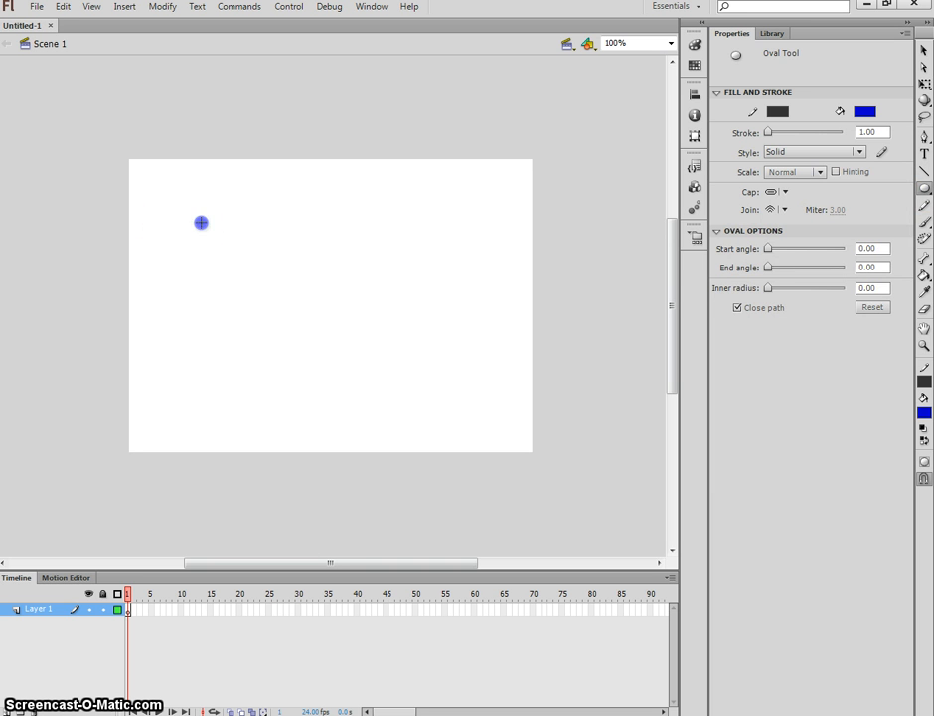
left_click_drag(200, 220, 294, 311)
Step: Convert the whole circle, fill and outline, to a Graphic symbol named "ball"
left_click(923, 50)
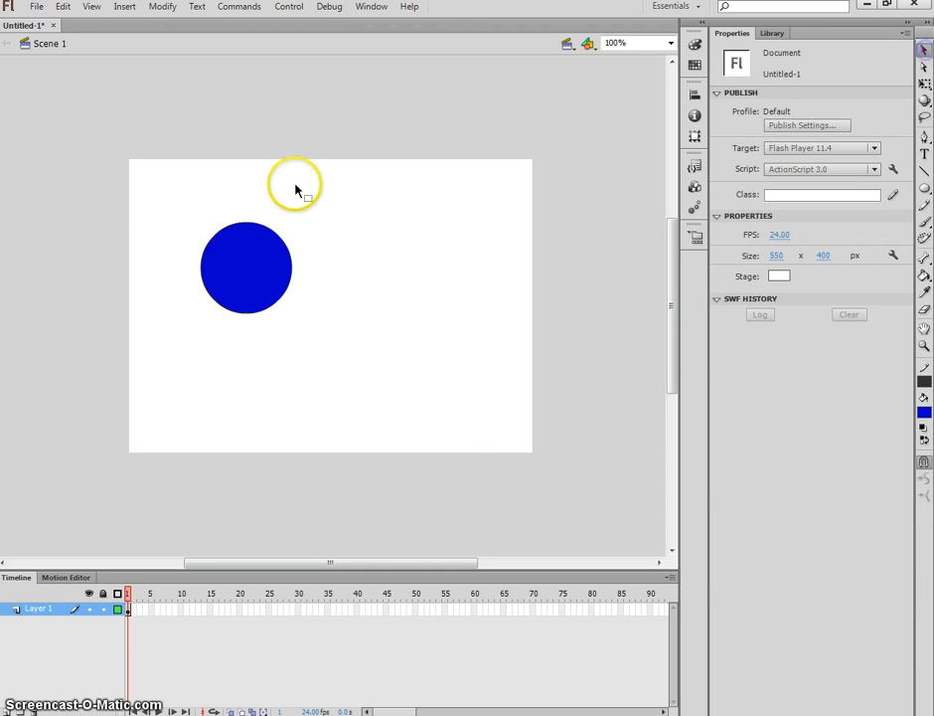
left_click_drag(163, 180, 453, 464)
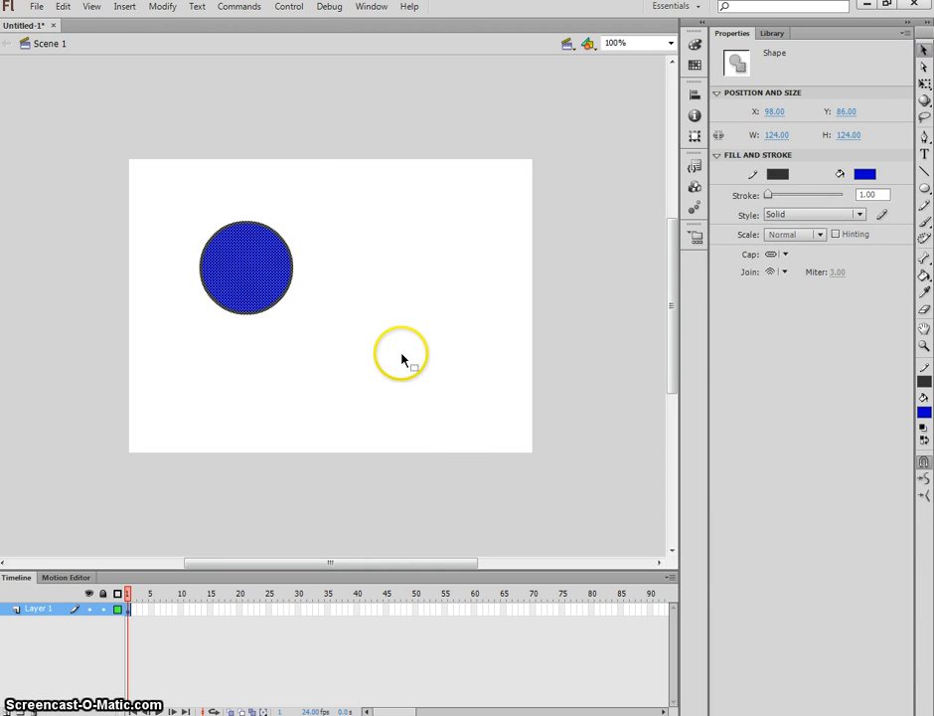
key("F8")
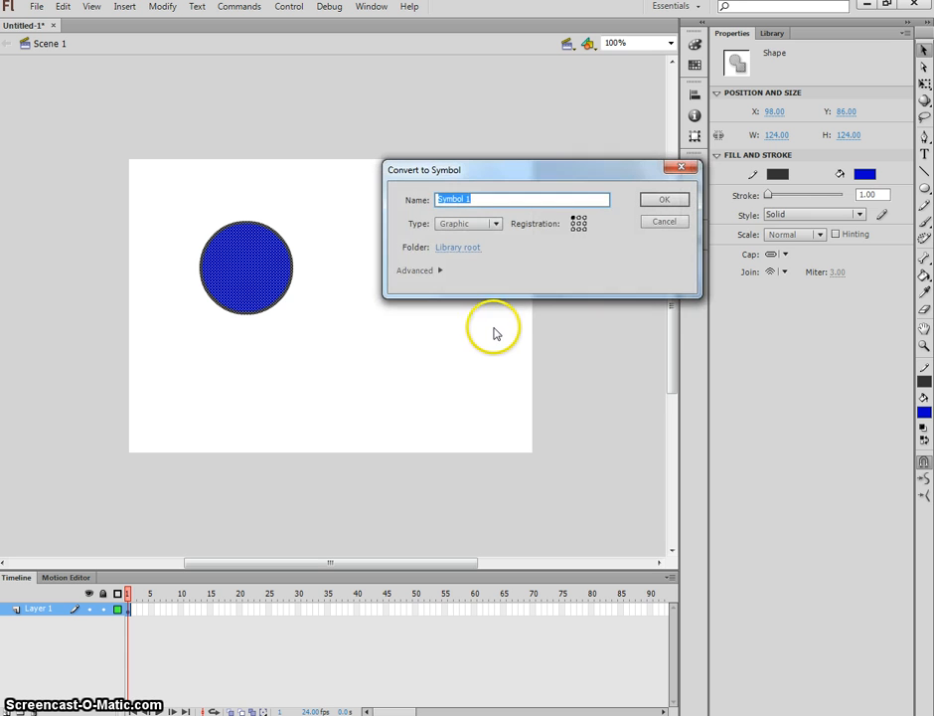
type("ball")
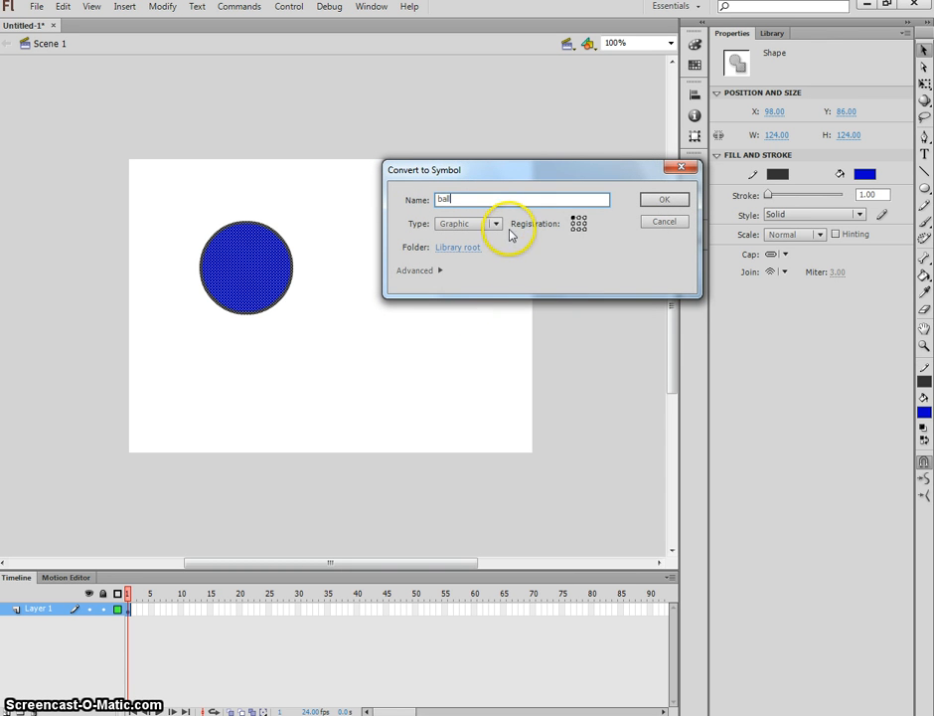
left_click(497, 231)
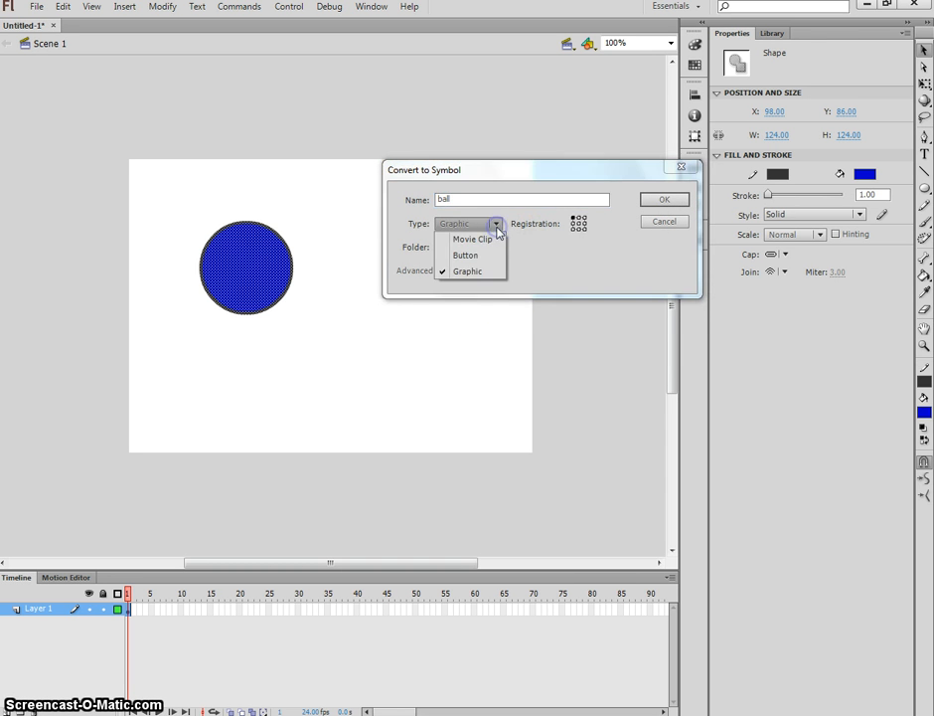
left_click(469, 267)
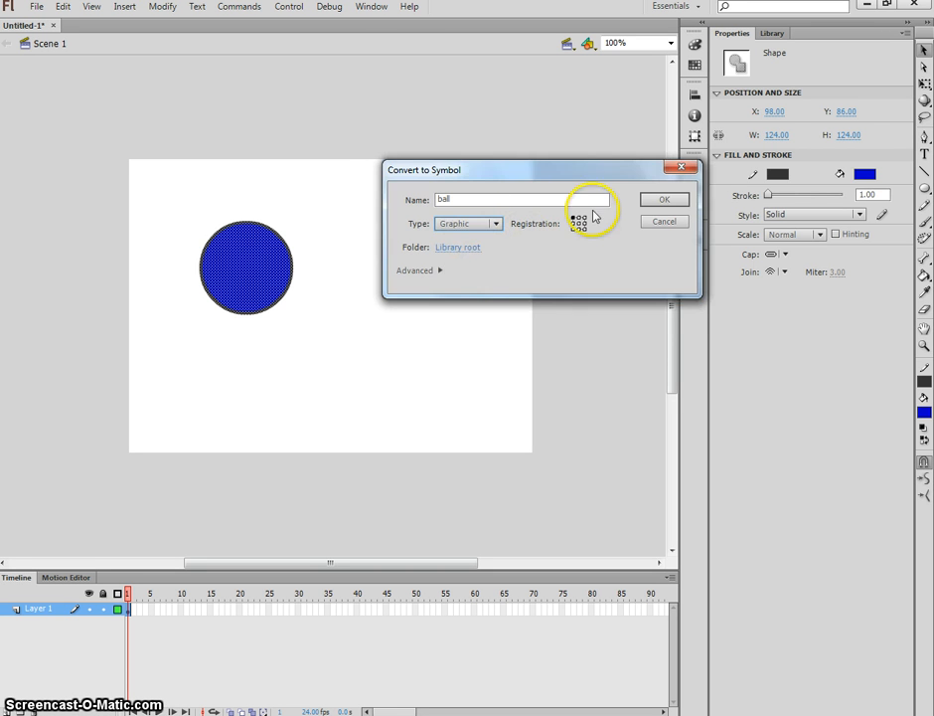
left_click(676, 201)
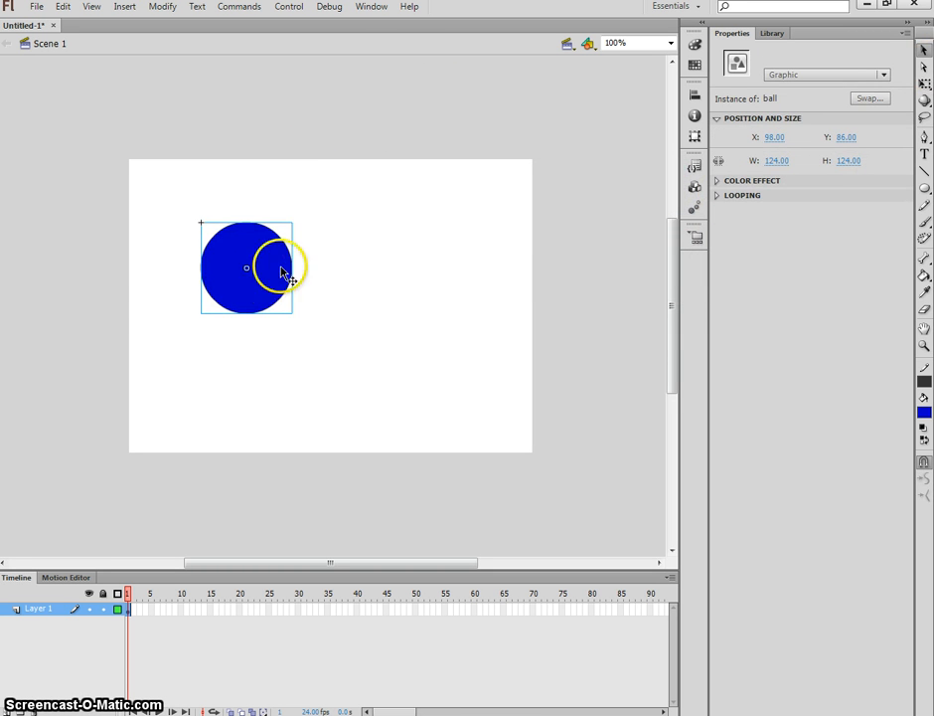
Step: Move the ball to the stage's left edge at about X 0, Y 101 and create a motion tween on it
left_click_drag(281, 269, 210, 282)
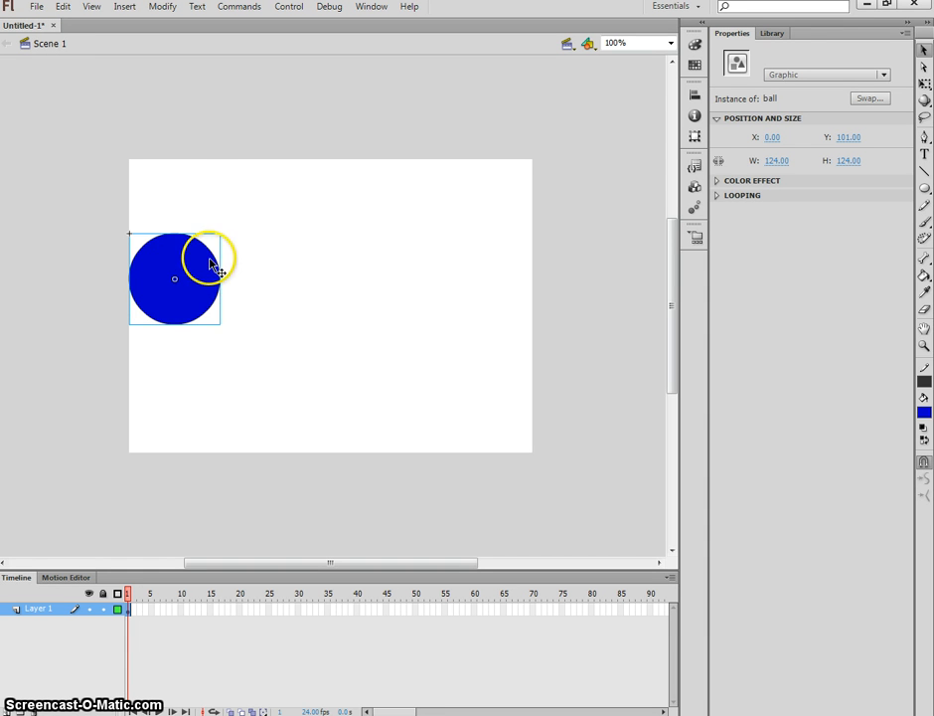
right_click(175, 266)
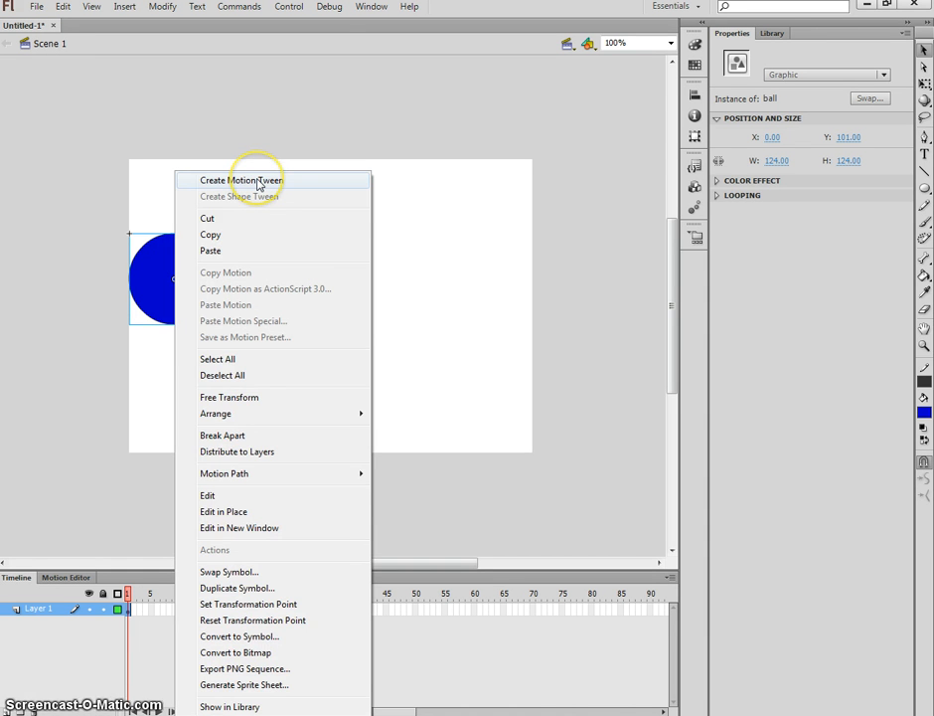
left_click(366, 318)
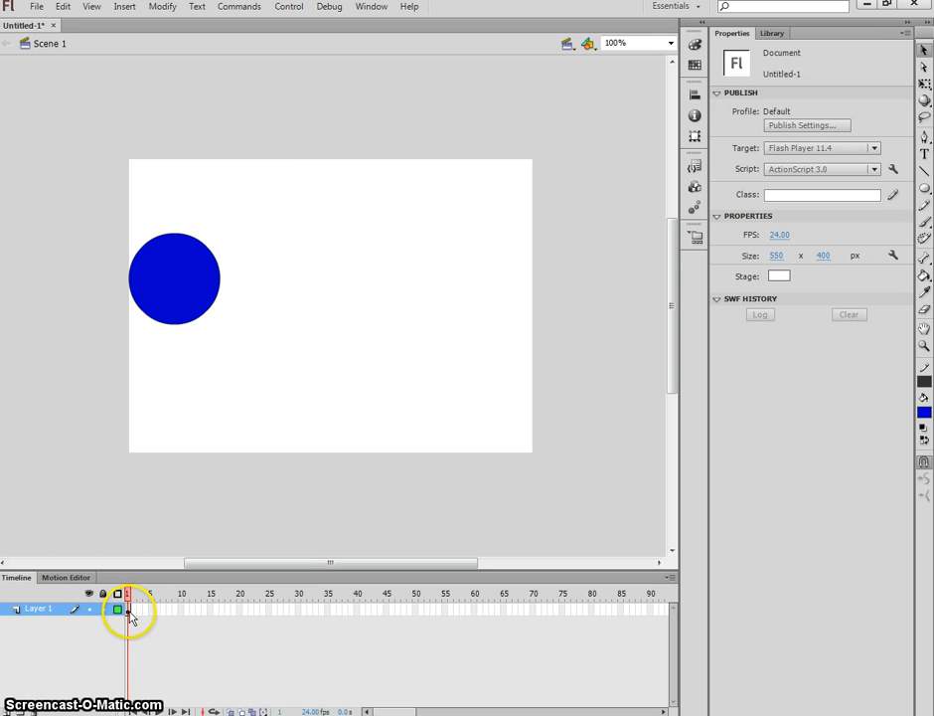
left_click(213, 274)
right_click(212, 274)
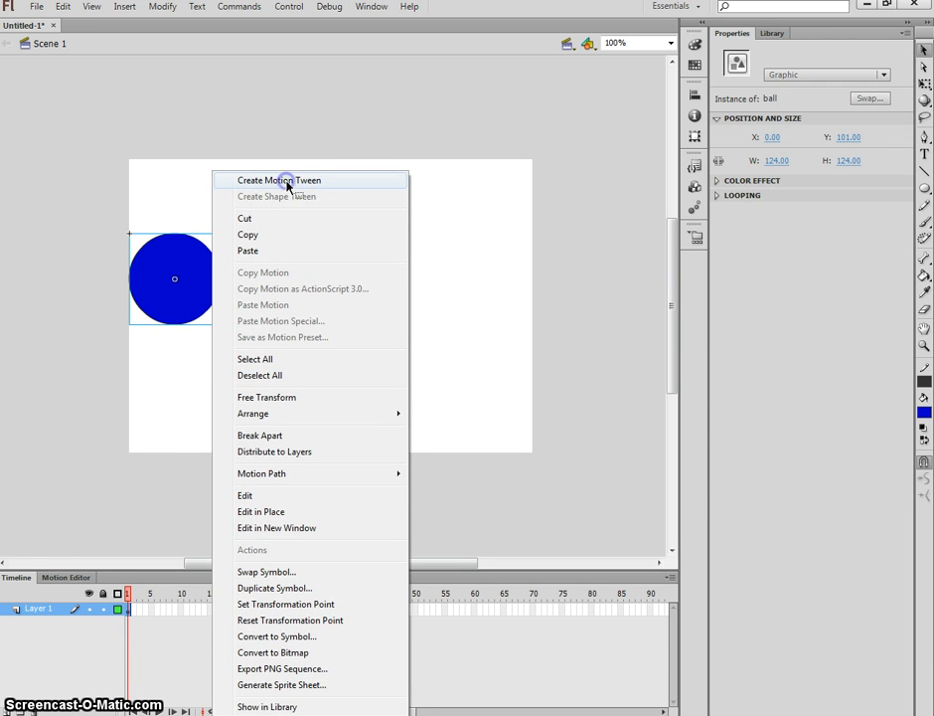
left_click(285, 183)
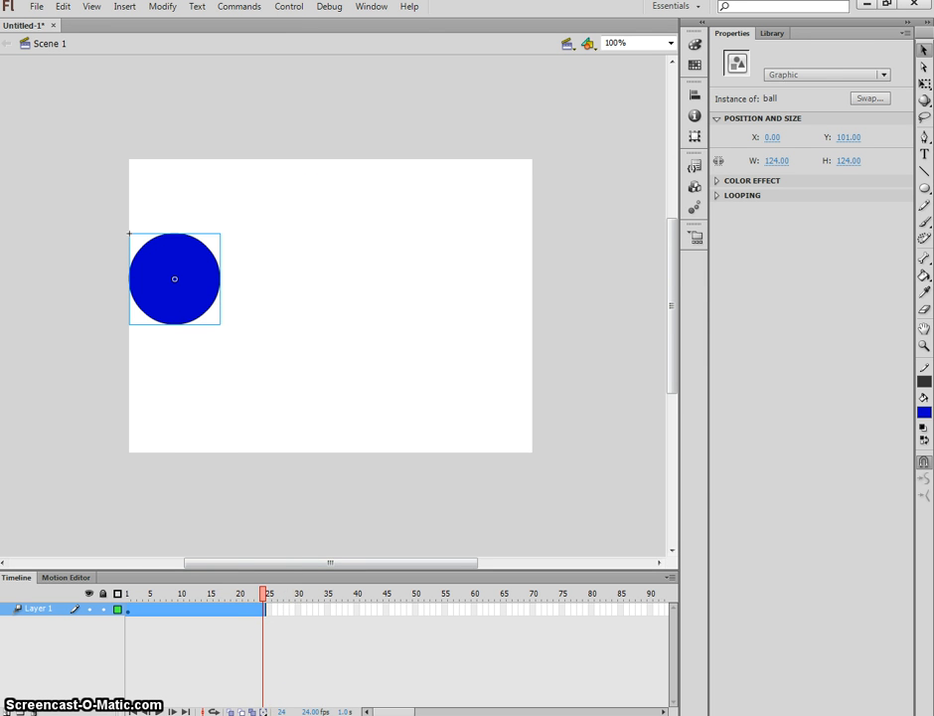
Step: Extend the ball's motion tween span to frame 48
left_click_drag(263, 594, 138, 595)
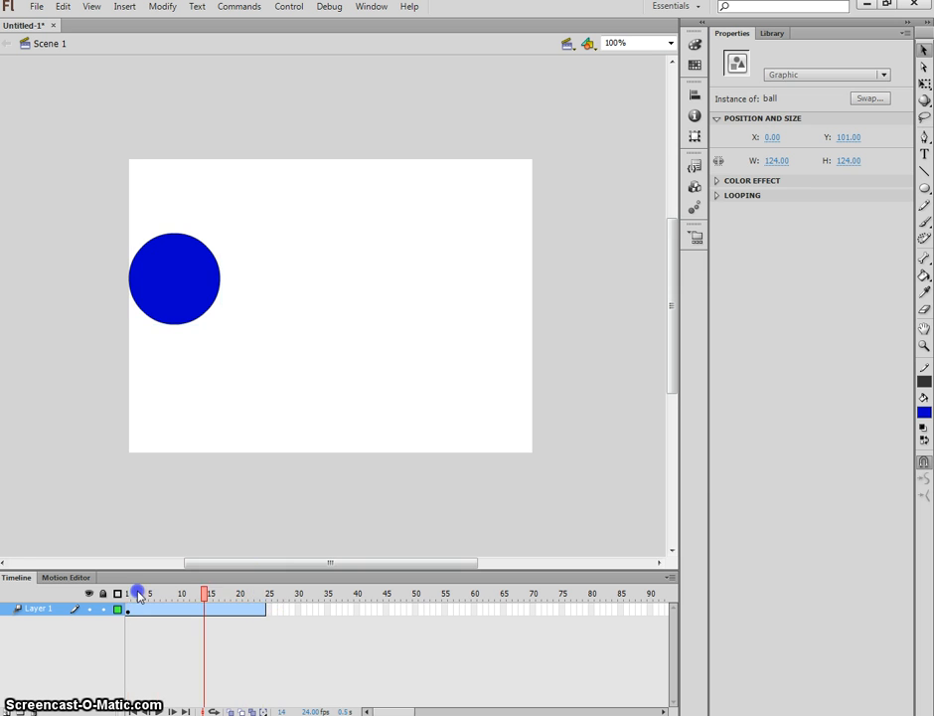
left_click(264, 608)
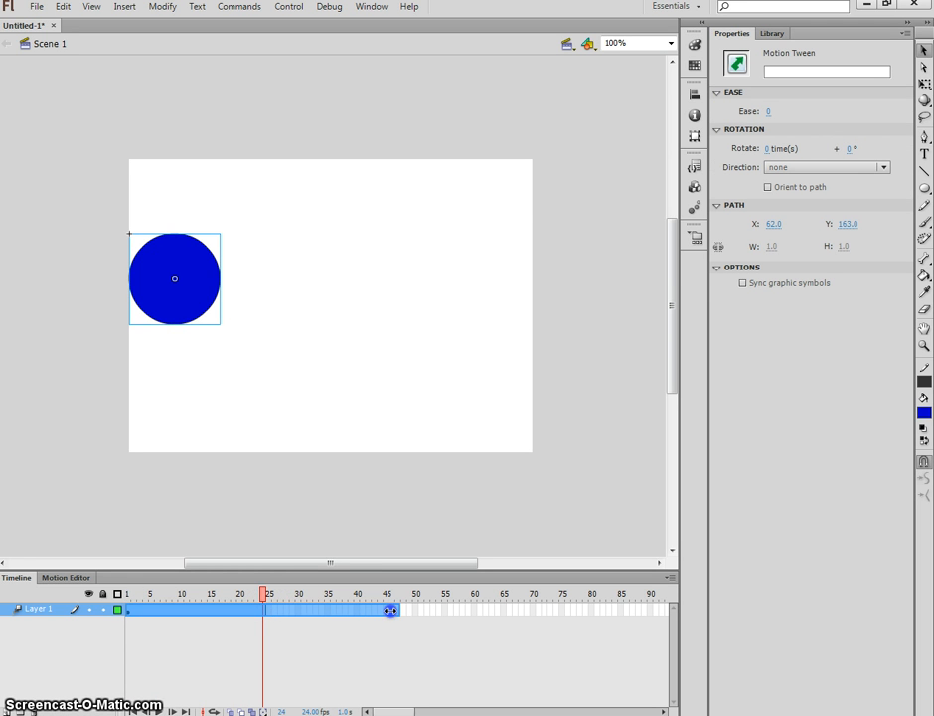
left_click_drag(390, 609, 403, 612)
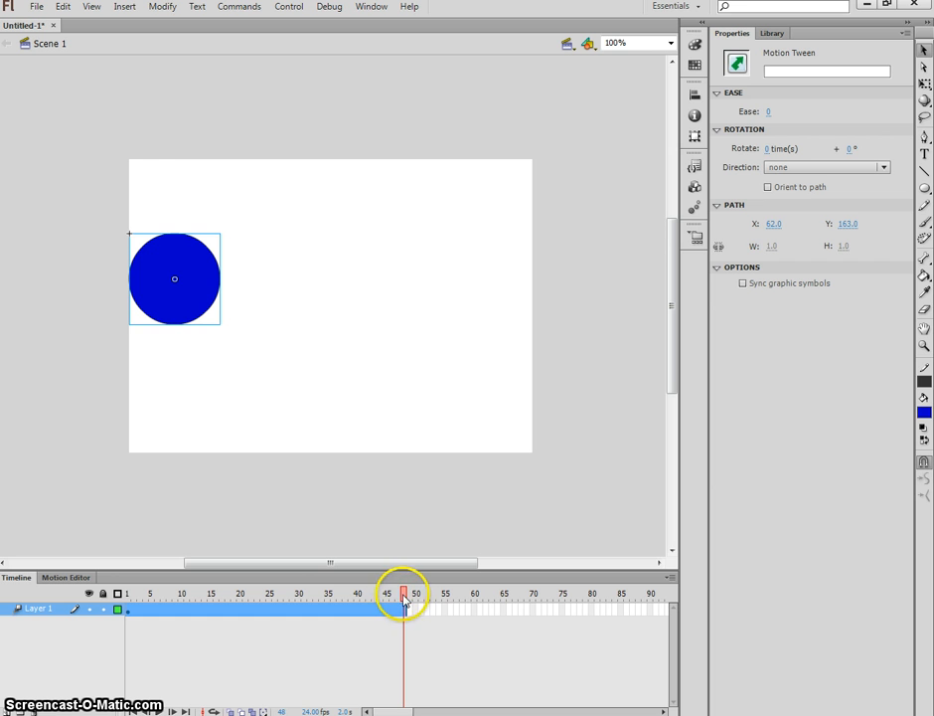
Step: At frame 48, move the ball horizontally to the stage's right edge, at about X 426, Y 101
left_click(403, 597)
left_click(408, 602)
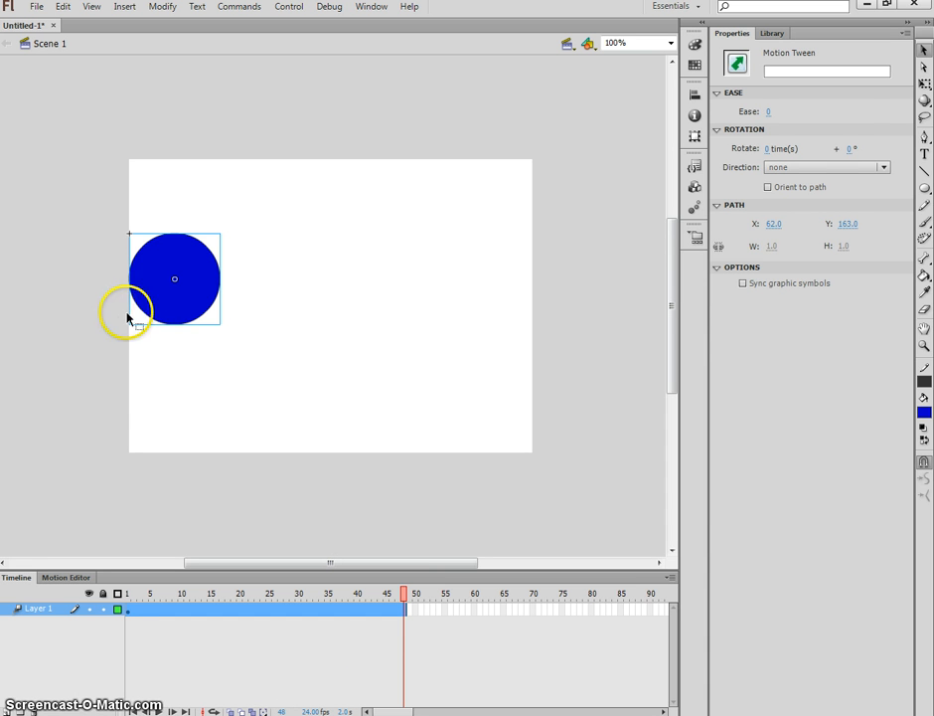
left_click_drag(179, 299, 482, 305)
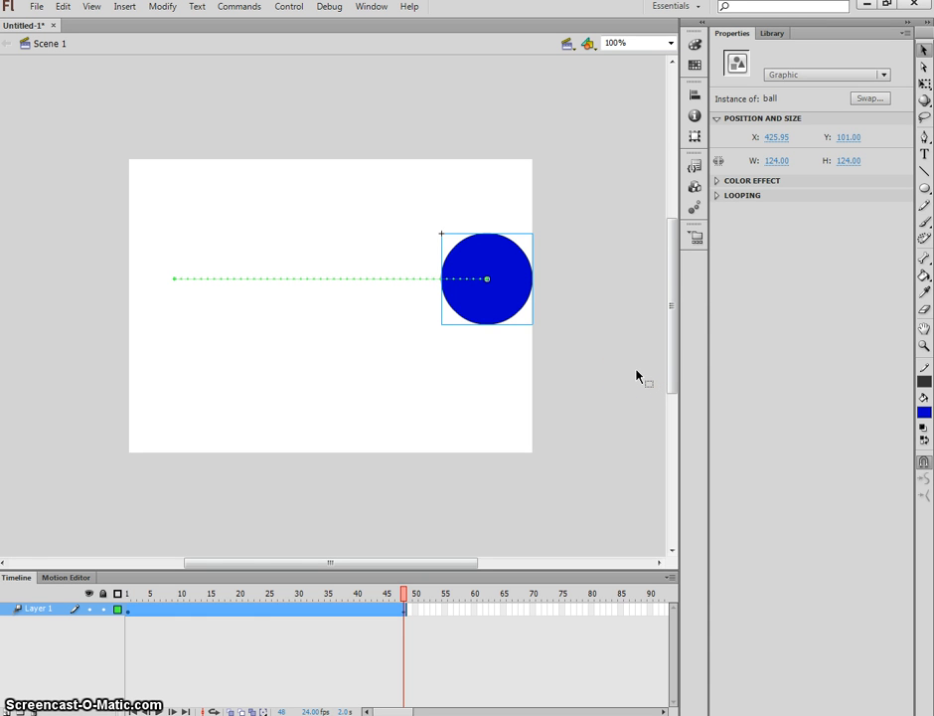
Step: Play the ball animation, test it as a movie, and close the test window
key("Return")
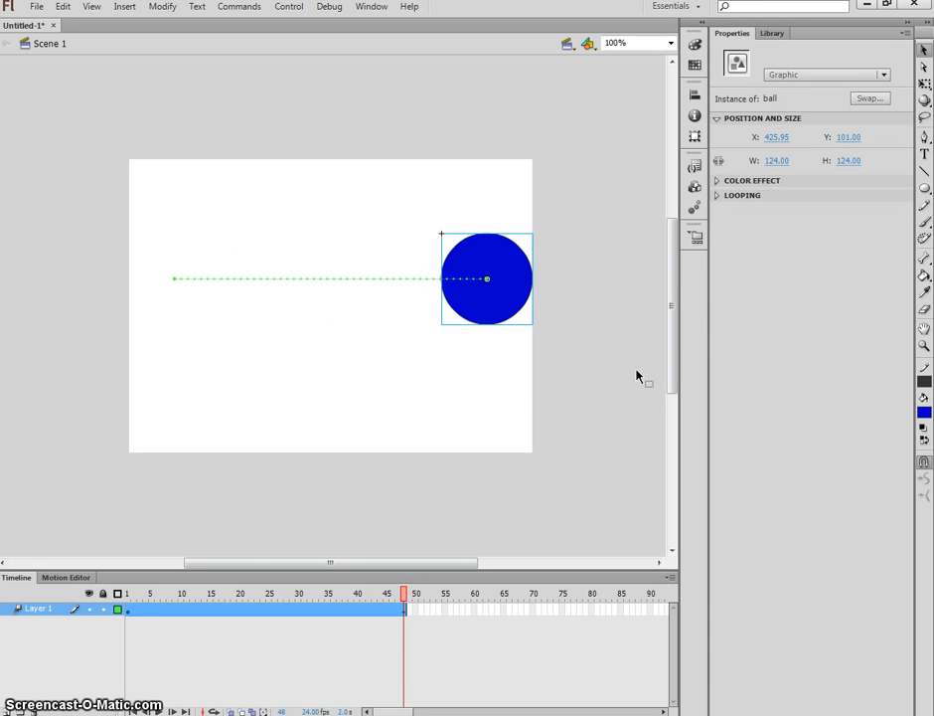
key("ctrl+Return")
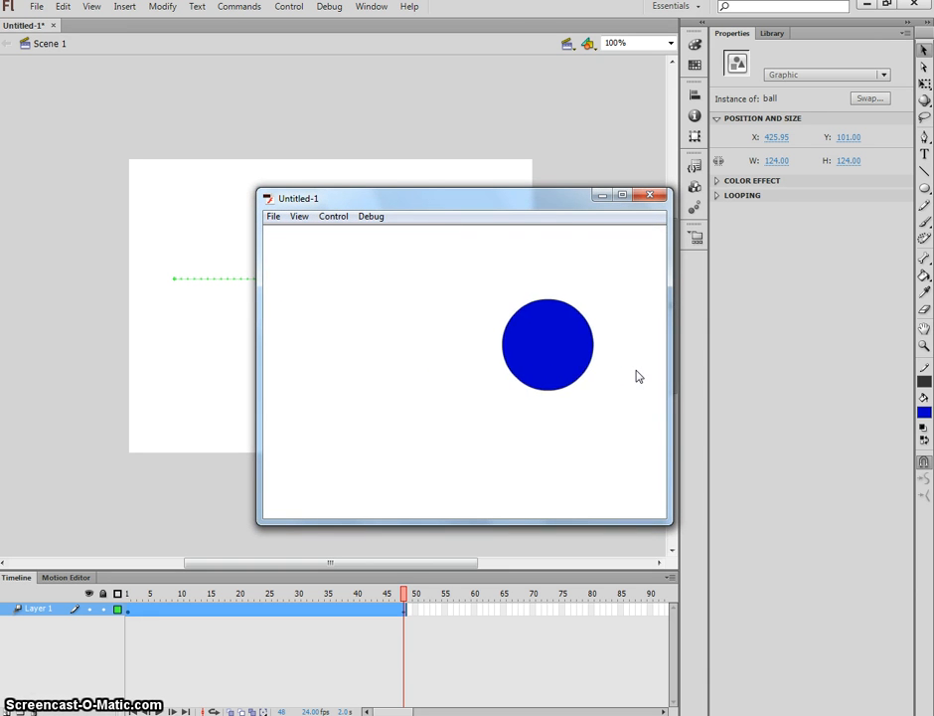
left_click(653, 206)
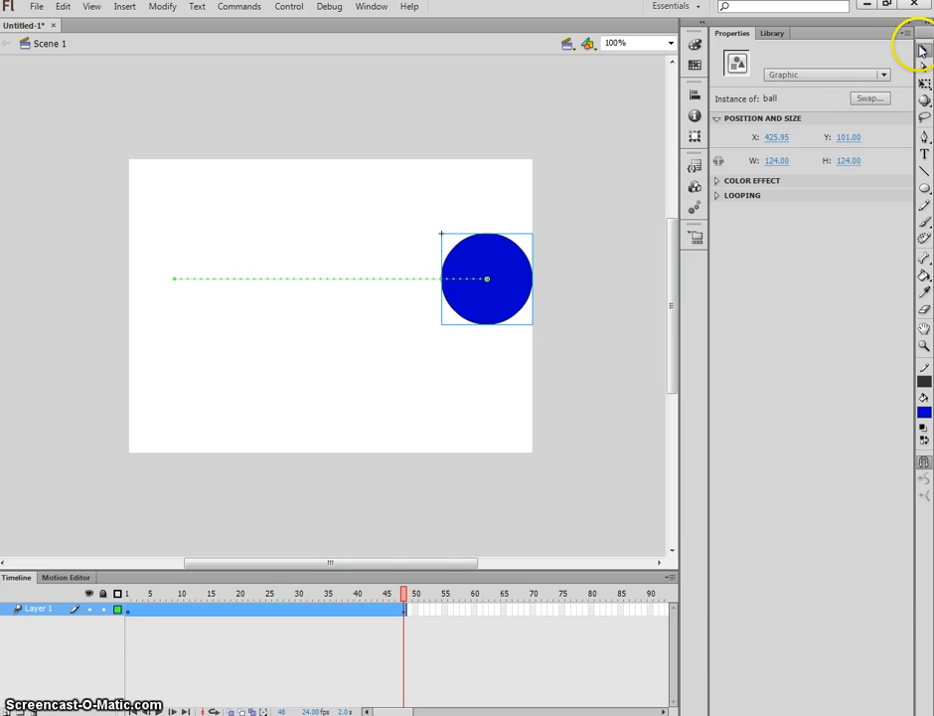
Step: Bend the ball's straight motion path upward into an arc that peaks in its first half
left_click(279, 285)
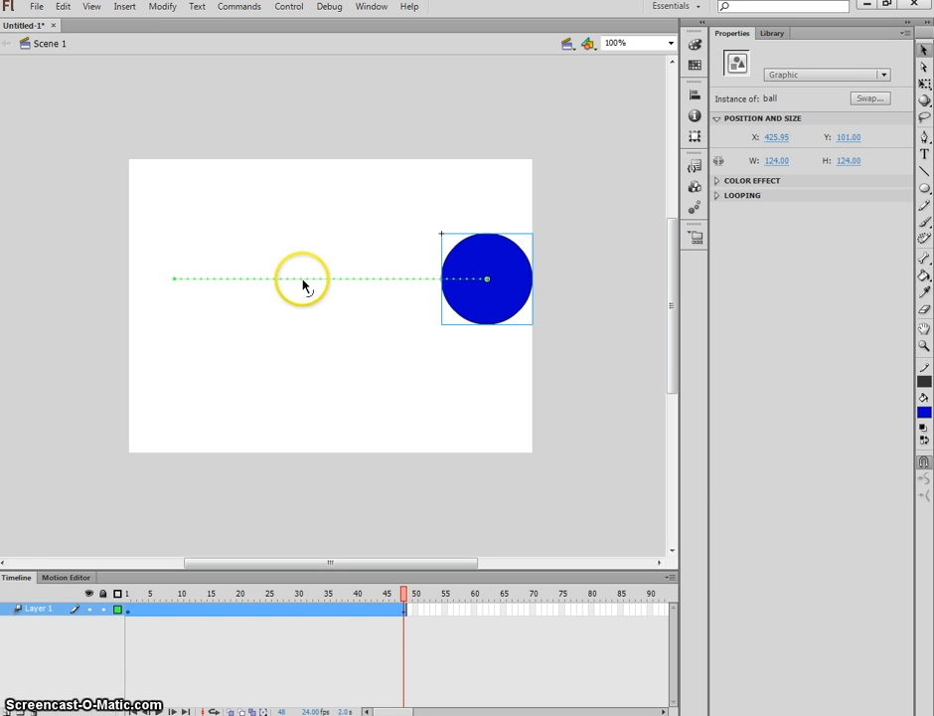
left_click_drag(305, 285, 265, 198)
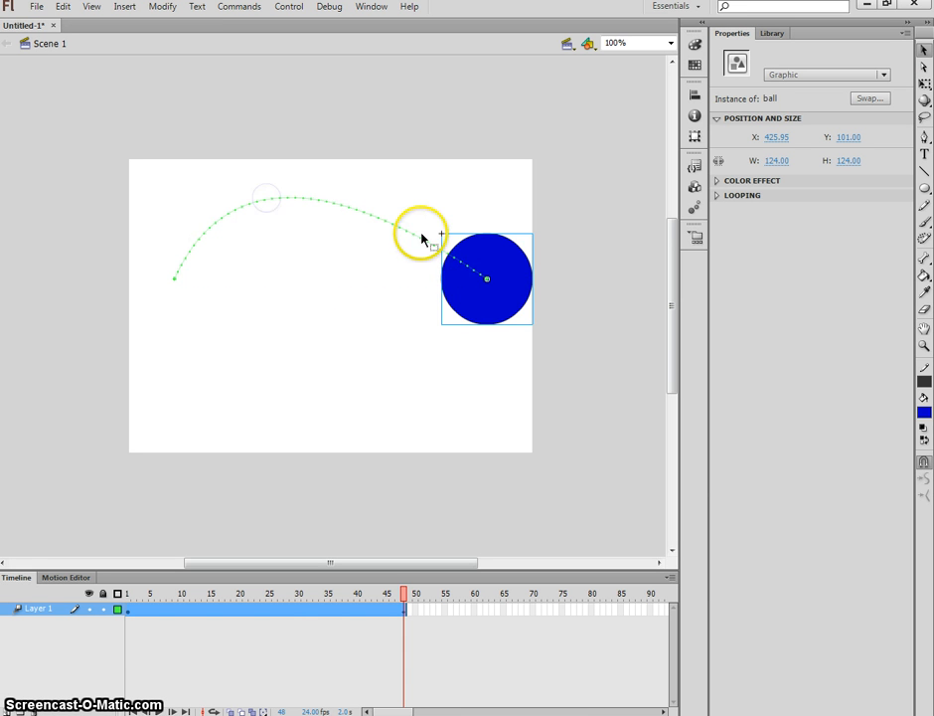
left_click_drag(421, 238, 388, 265)
Step: Set the motion tween's ease to 100 out, play the animation, and deselect the tween
left_click(262, 597)
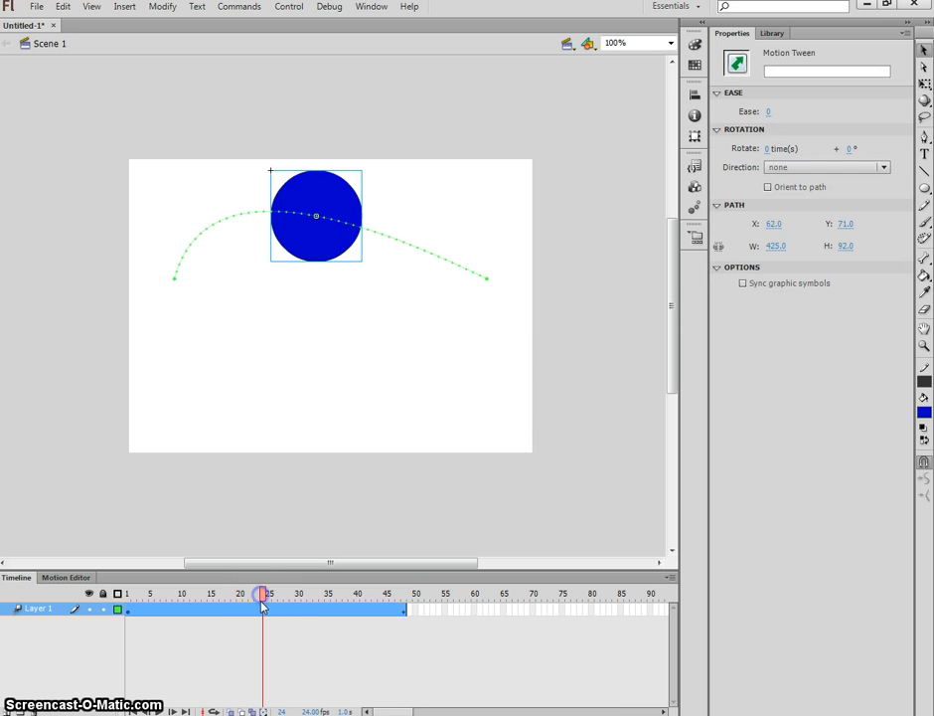
left_click(263, 615)
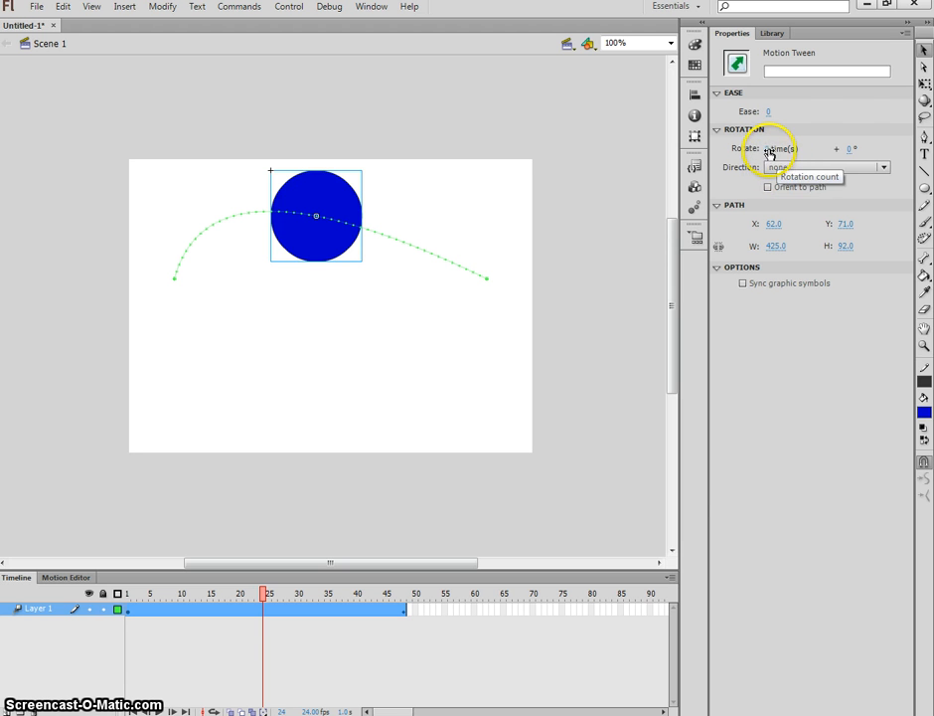
left_click(767, 111)
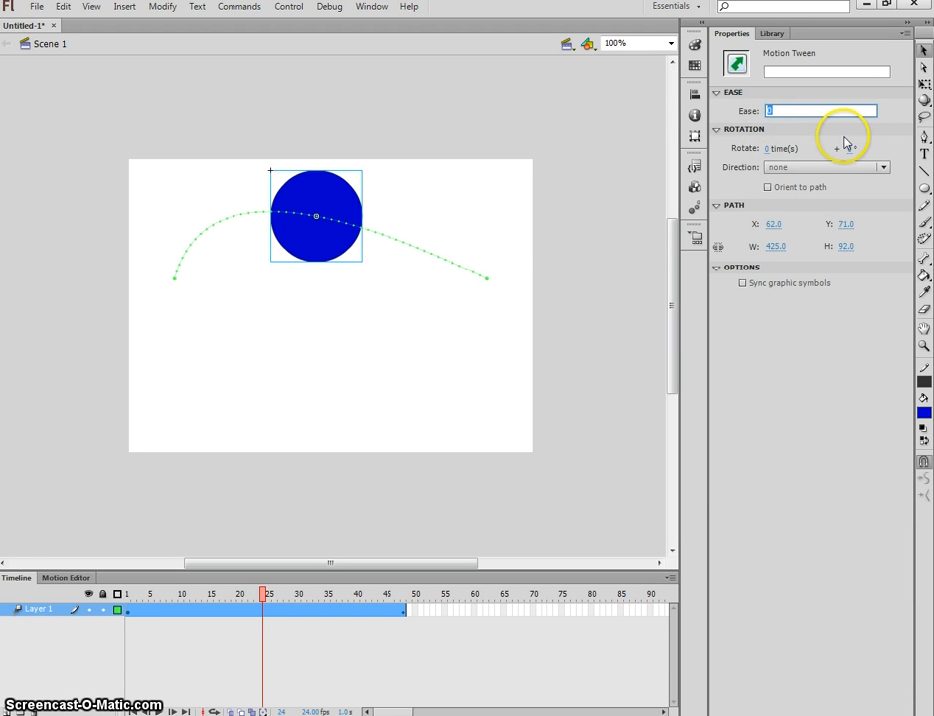
left_click(698, 116)
left_click(763, 118)
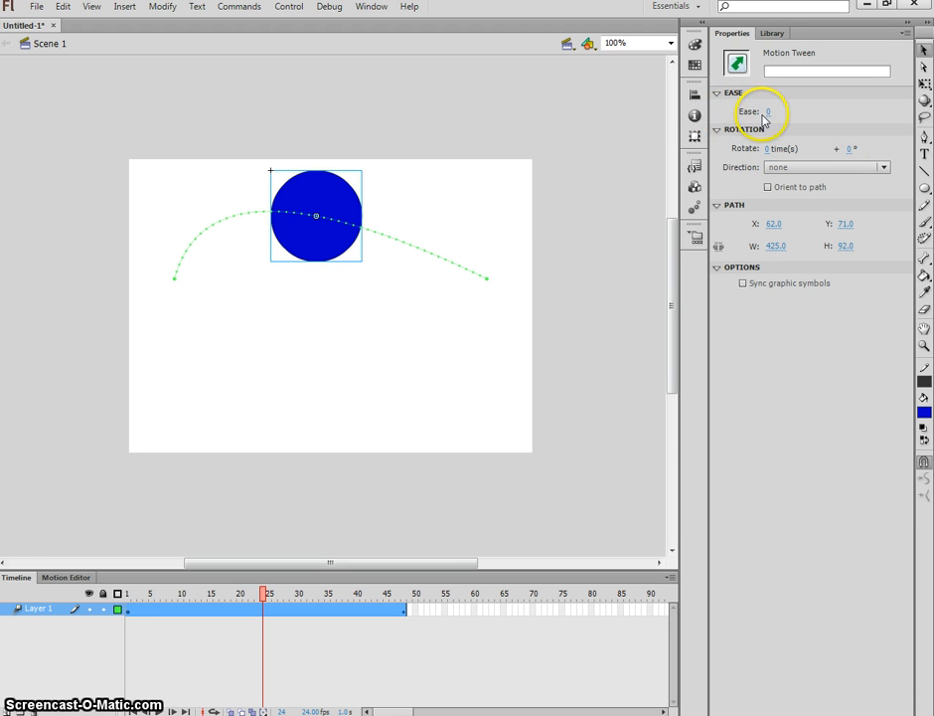
left_click_drag(661, 115, 594, 119)
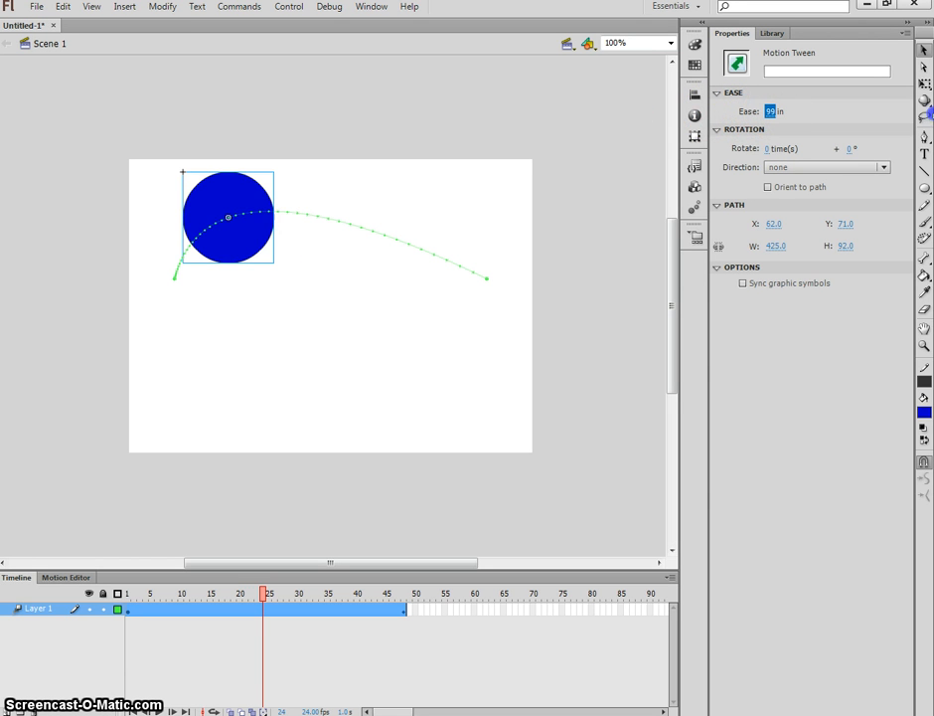
left_click_drag(930, 115, 933, 115)
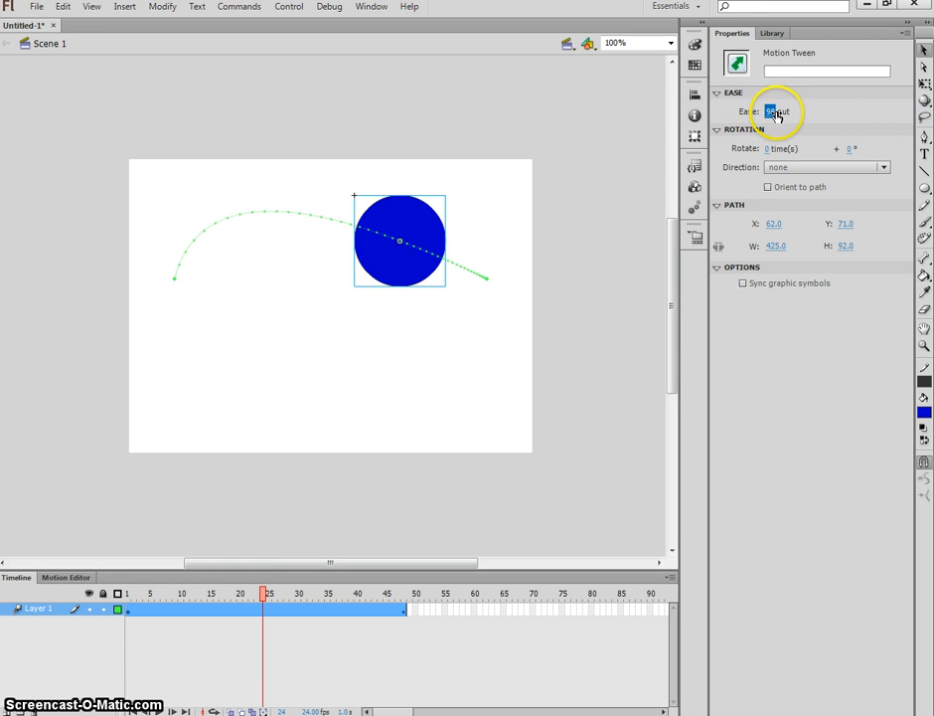
key("Return")
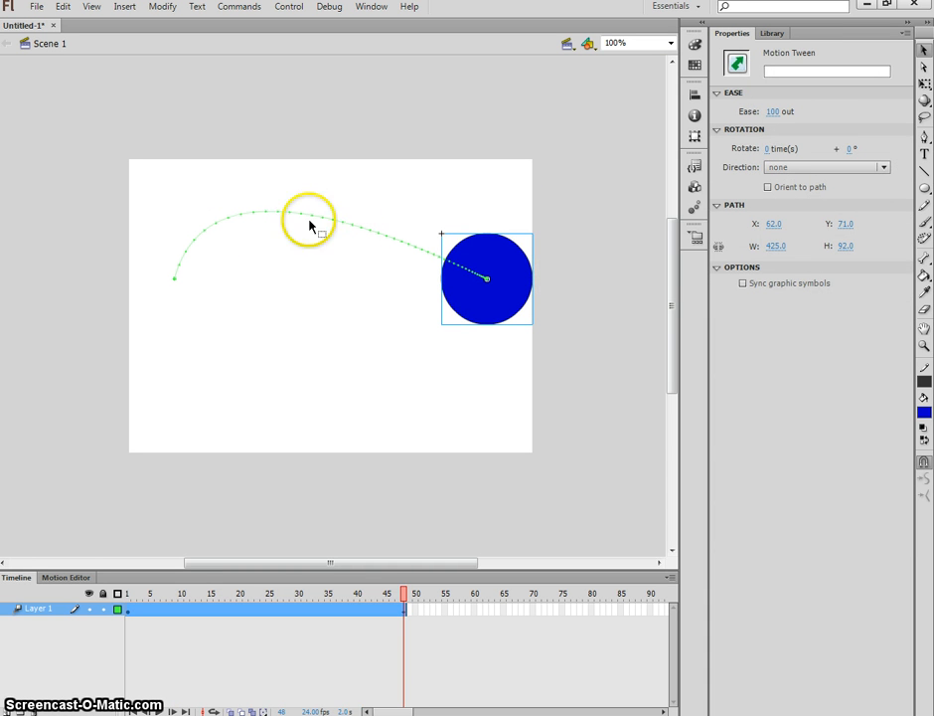
left_click_drag(137, 151, 559, 424)
left_click(559, 421)
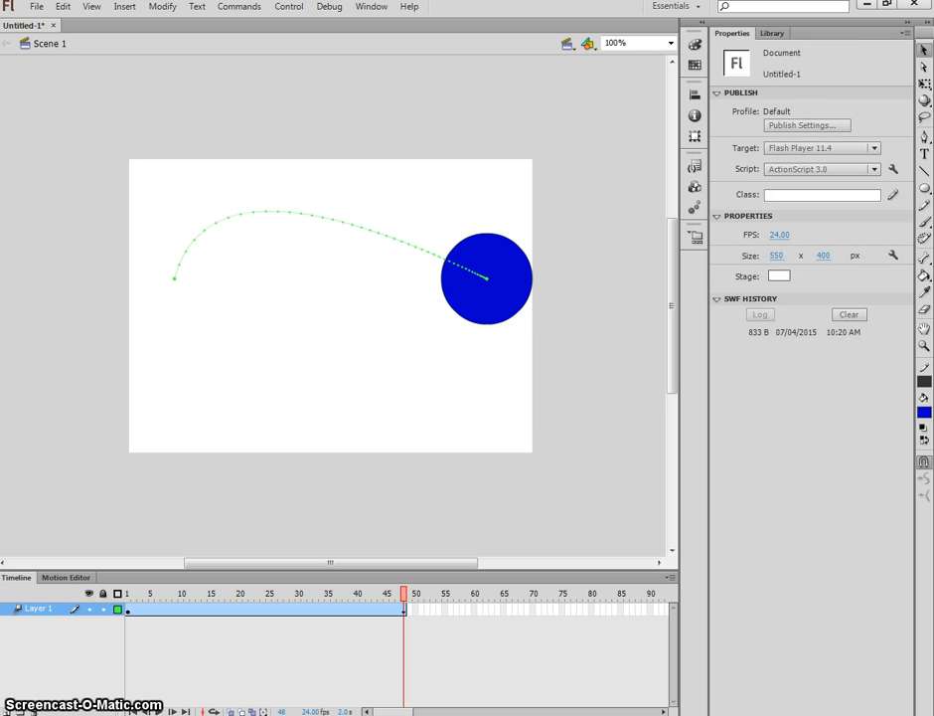
Step: Add a new layer above the ball's layer and rename the ball's layer as "motion tween"
left_click(11, 709)
left_click(39, 622)
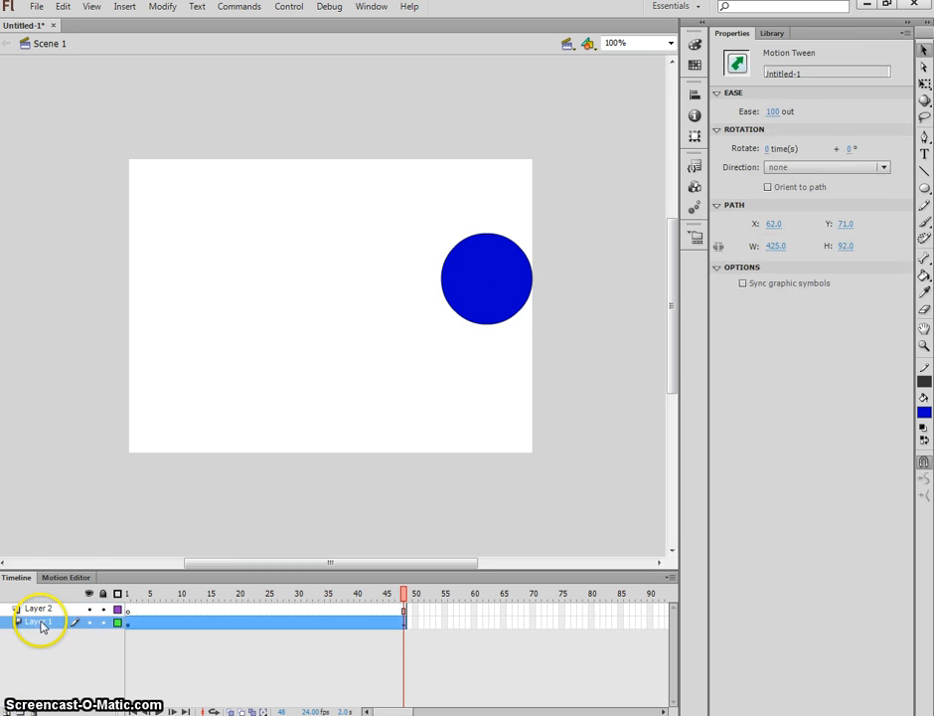
double_click(40, 622)
type("motion tw")
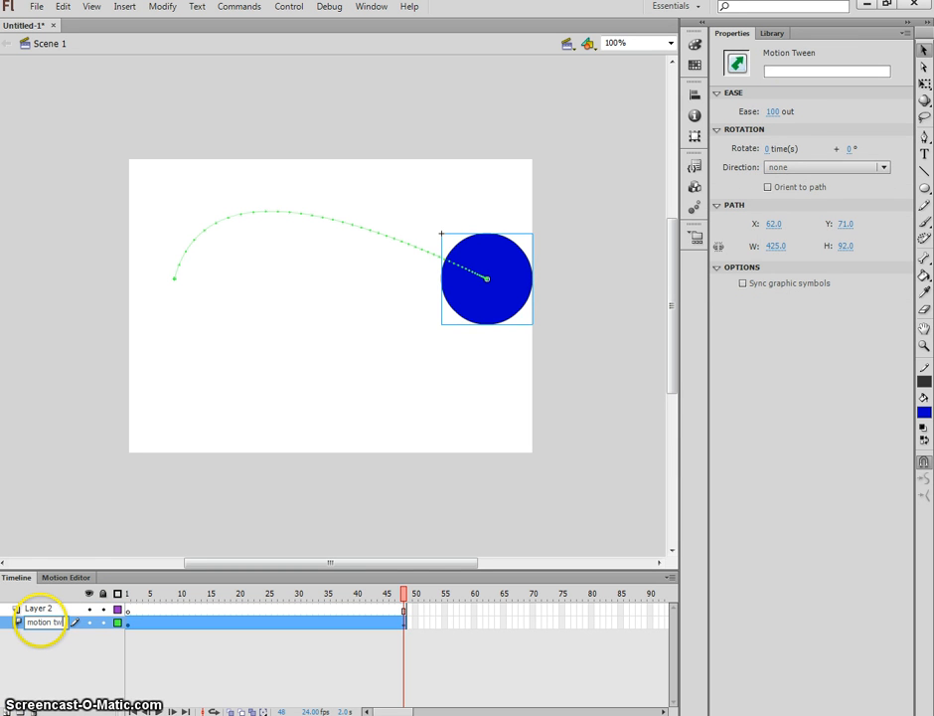
key("Return")
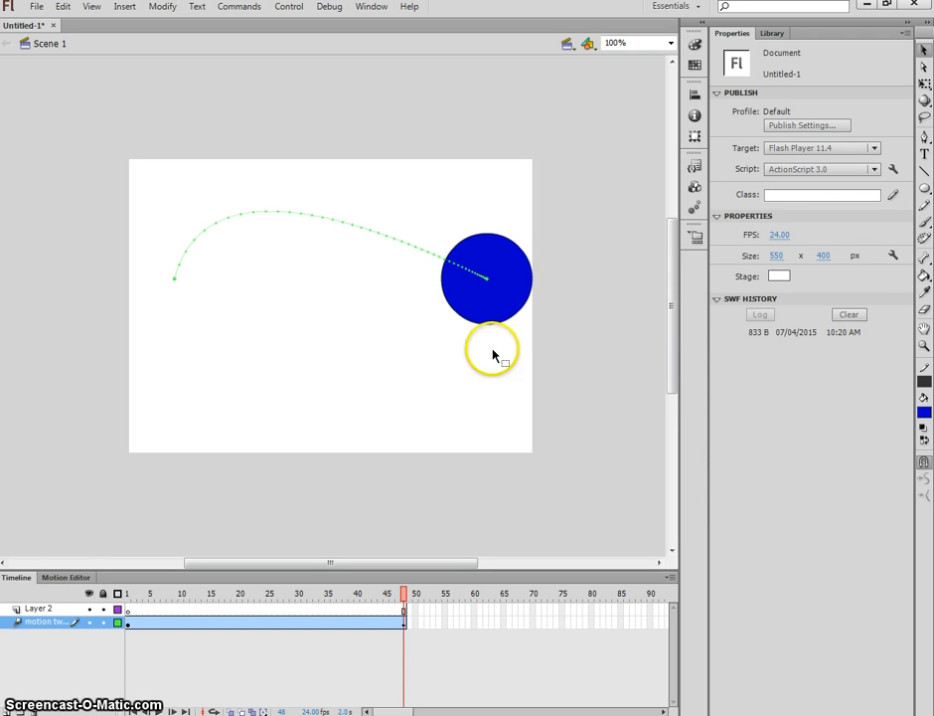
Step: Lock the motion tween layer and rename the empty layer above it as "shape tween"
left_click(102, 622)
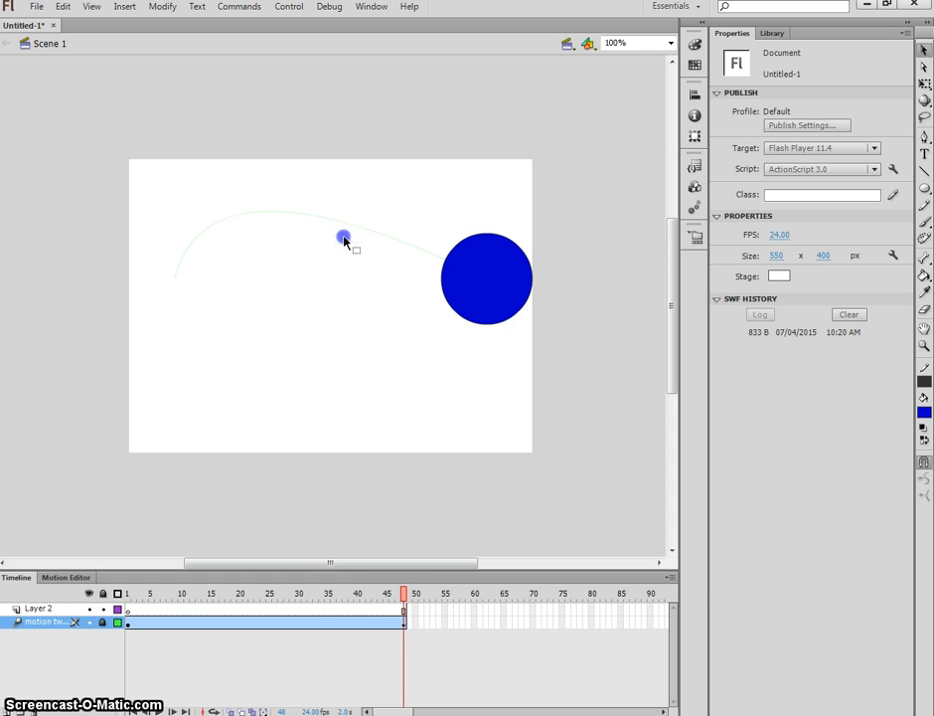
mouse_move(404, 594)
left_mouse_down()
mouse_move(128, 595)
mouse_move(404, 594)
left_mouse_up()
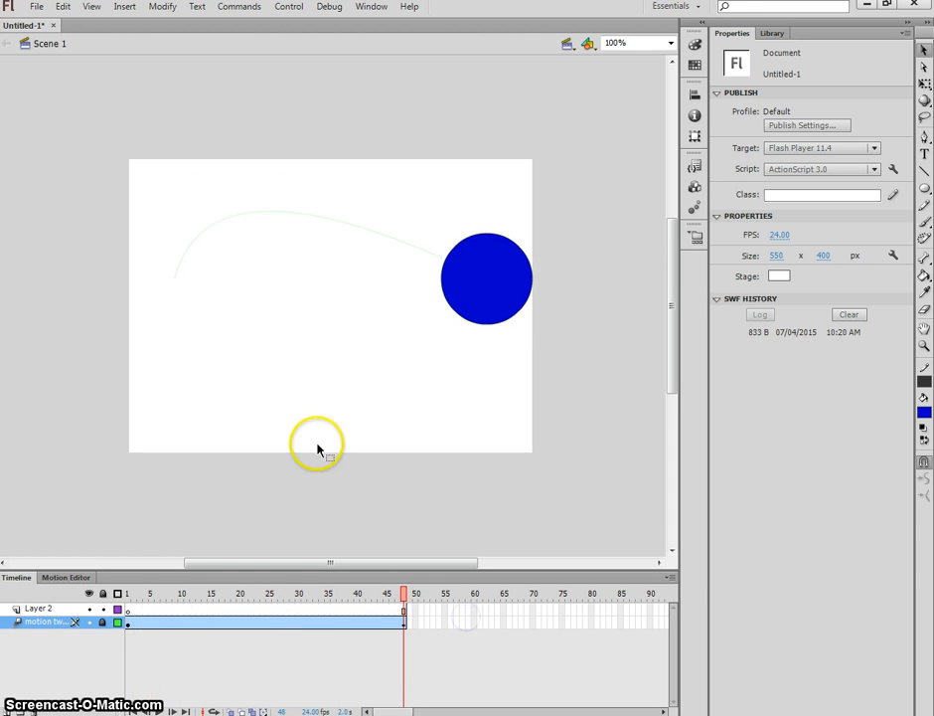
left_click(129, 610)
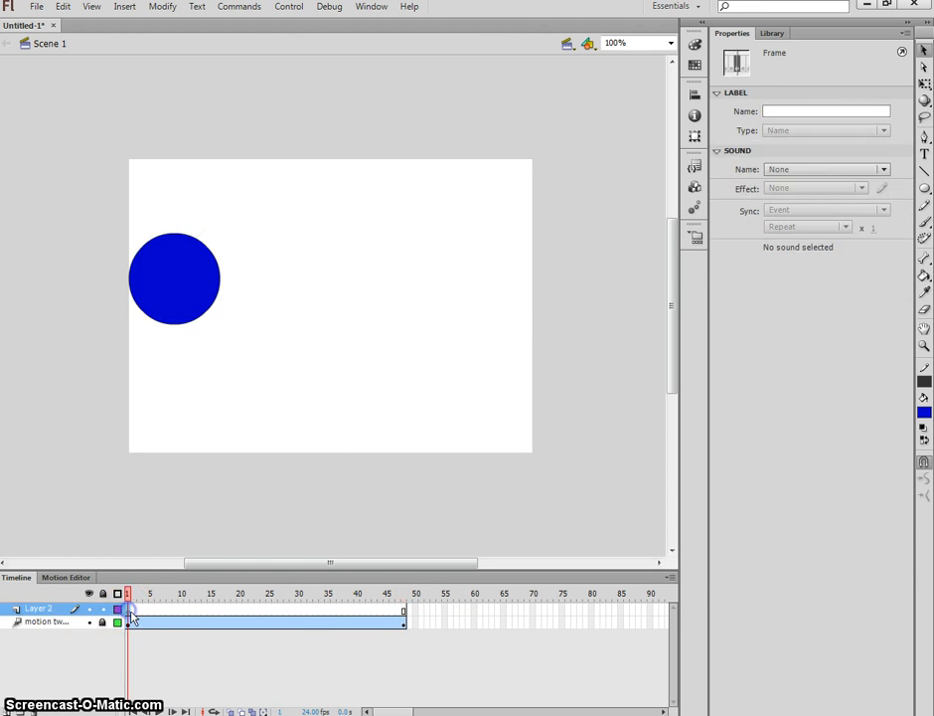
double_click(38, 609)
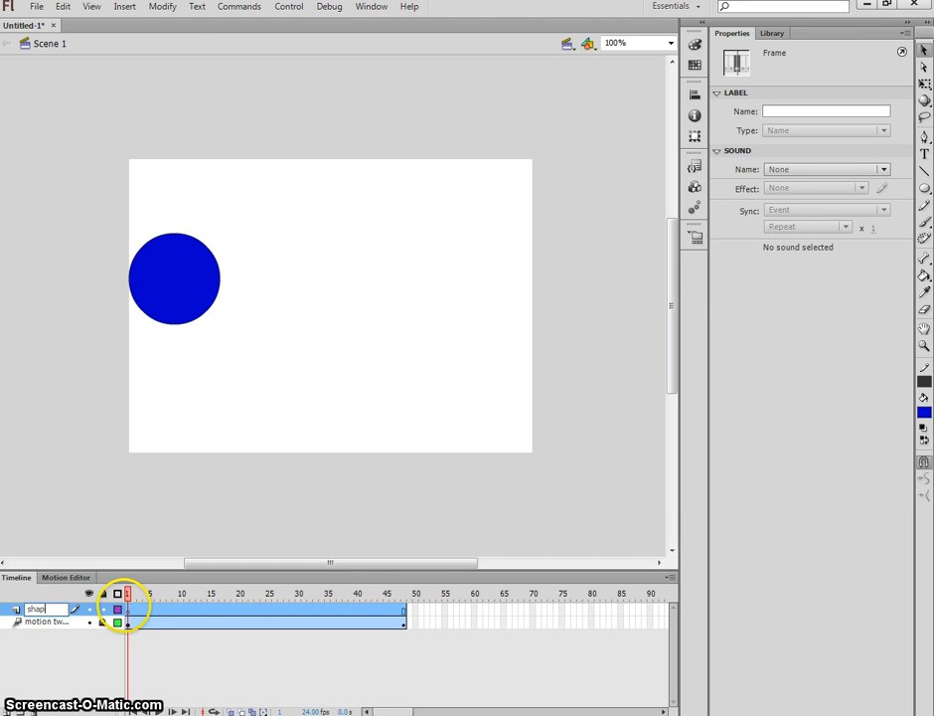
type("shape tween")
key("Return")
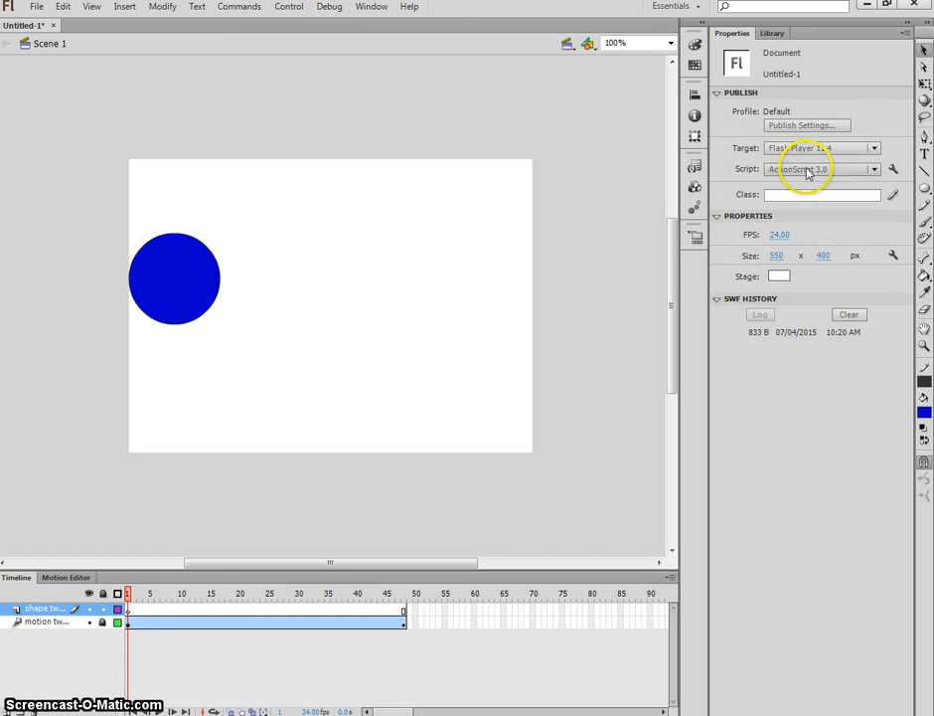
Step: Place an instance of the ball symbol on frame 1 of the shape tween layer, in the stage's lower middle
left_click(923, 186)
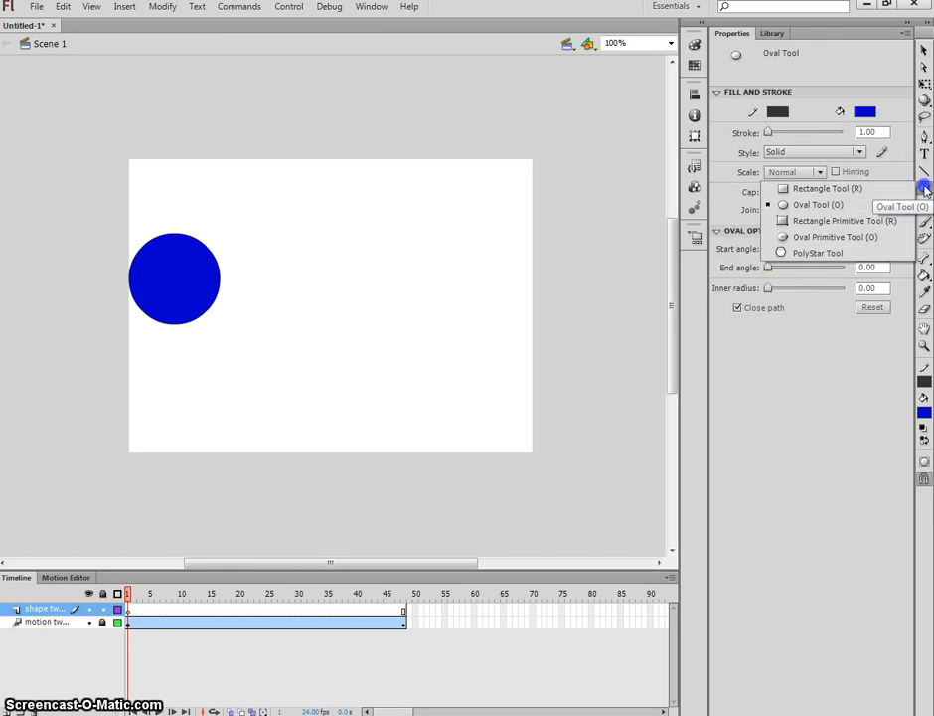
left_click(774, 34)
left_click(746, 198)
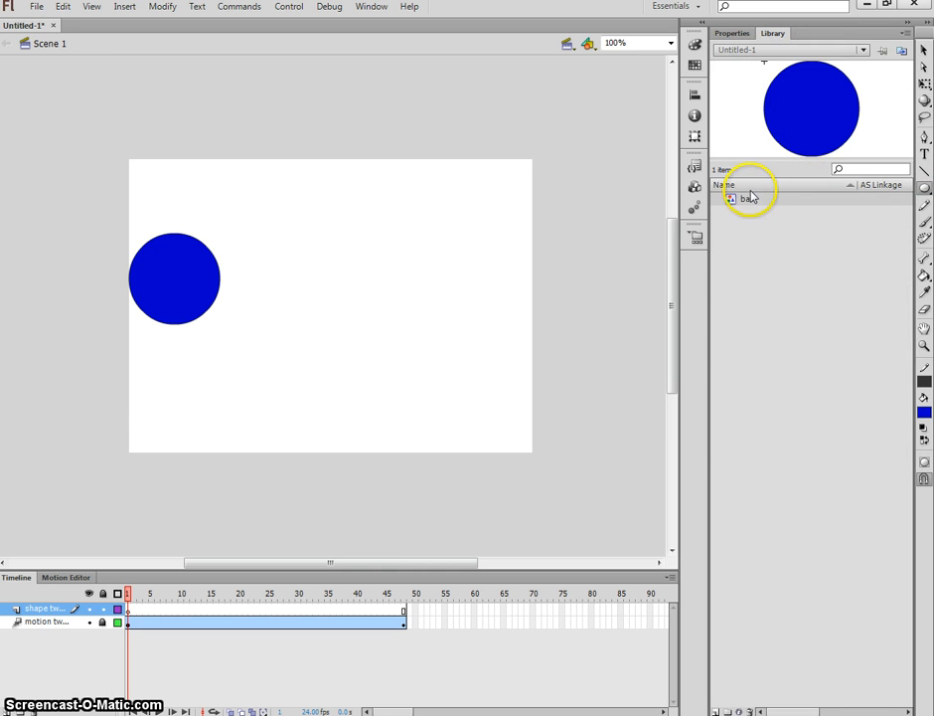
left_click_drag(790, 159, 349, 328)
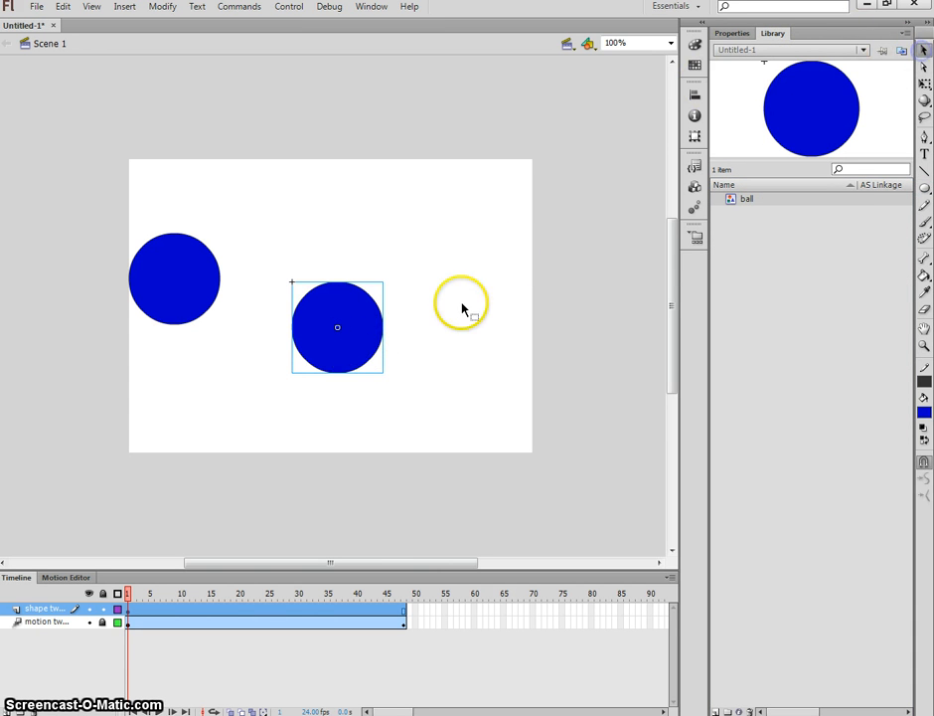
left_click_drag(359, 350, 389, 398)
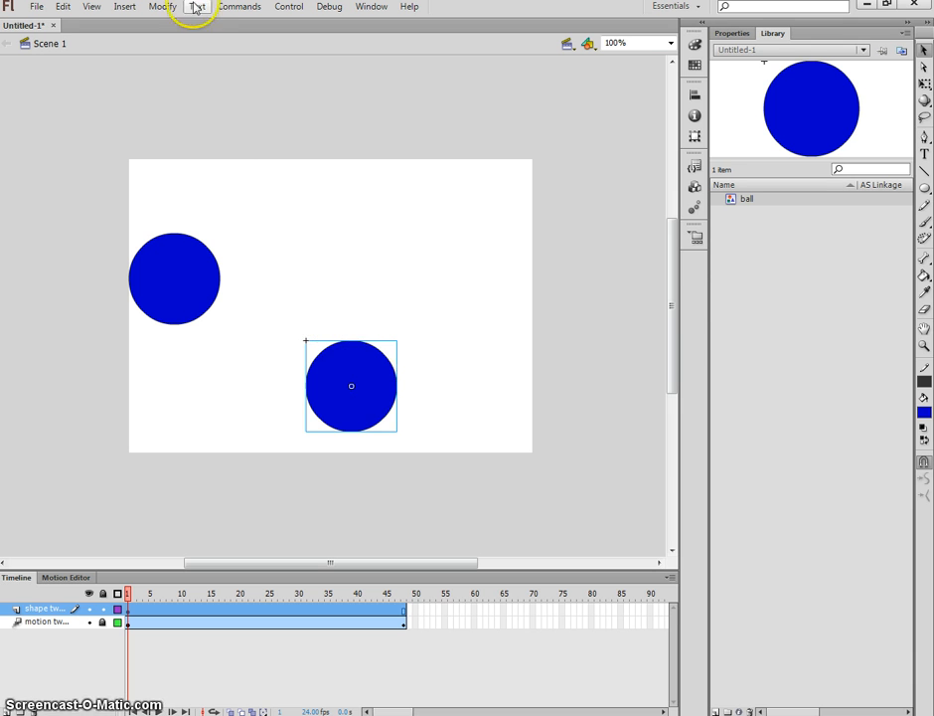
Step: Break apart the lower ball instance into an editable shape and deselect it
right_click(350, 364)
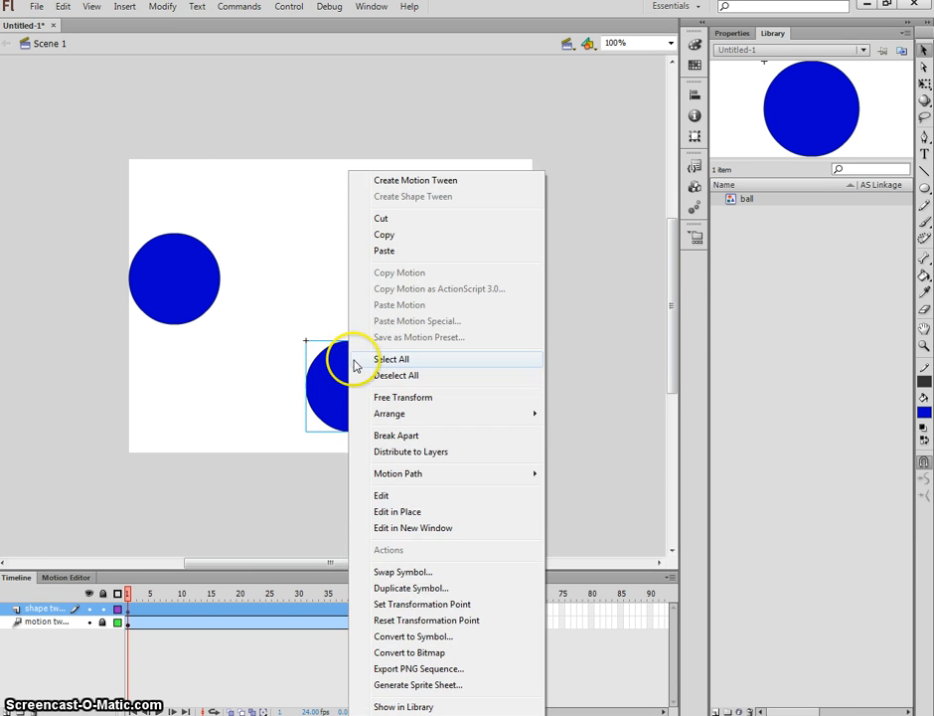
left_click(607, 355)
left_click(352, 359)
left_click(359, 379)
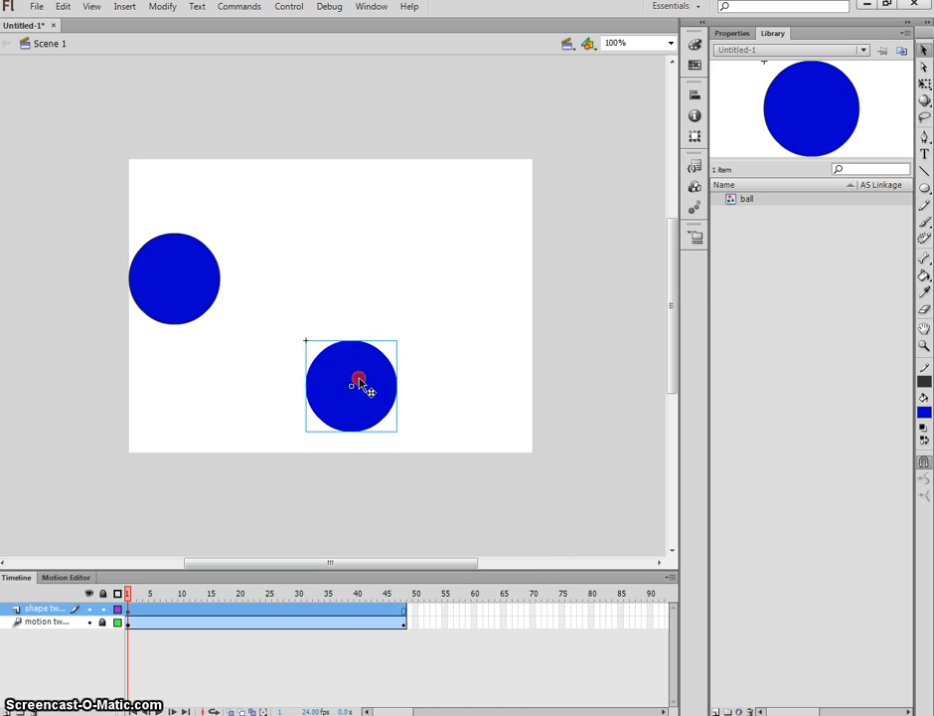
right_click(359, 385)
left_click(411, 438)
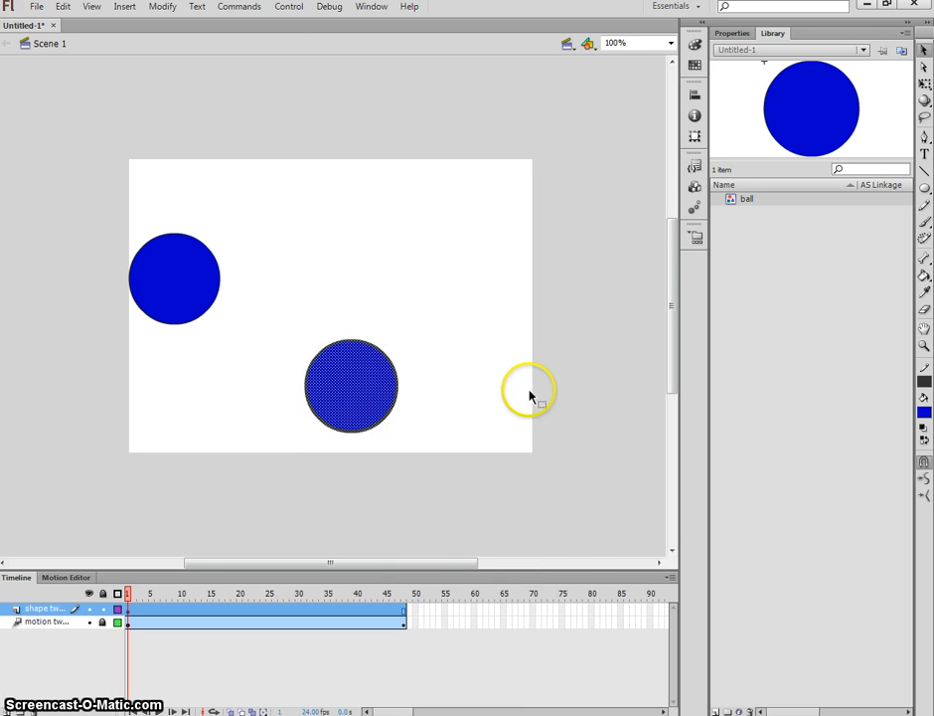
left_click(444, 385)
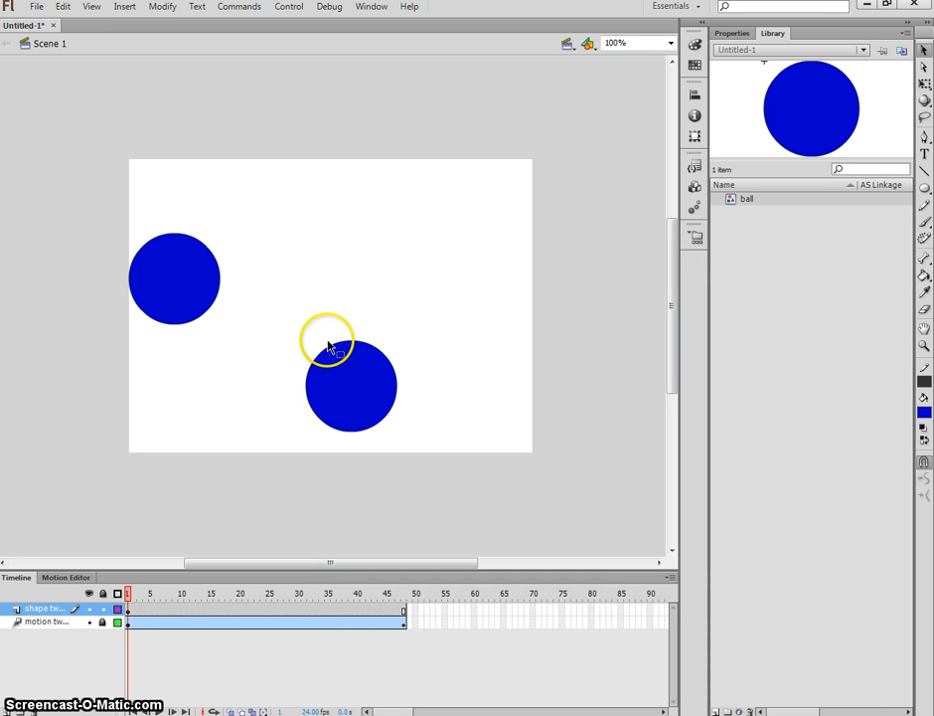
Step: Insert a blank keyframe at frame 26 of the shape tween layer
left_click(275, 610)
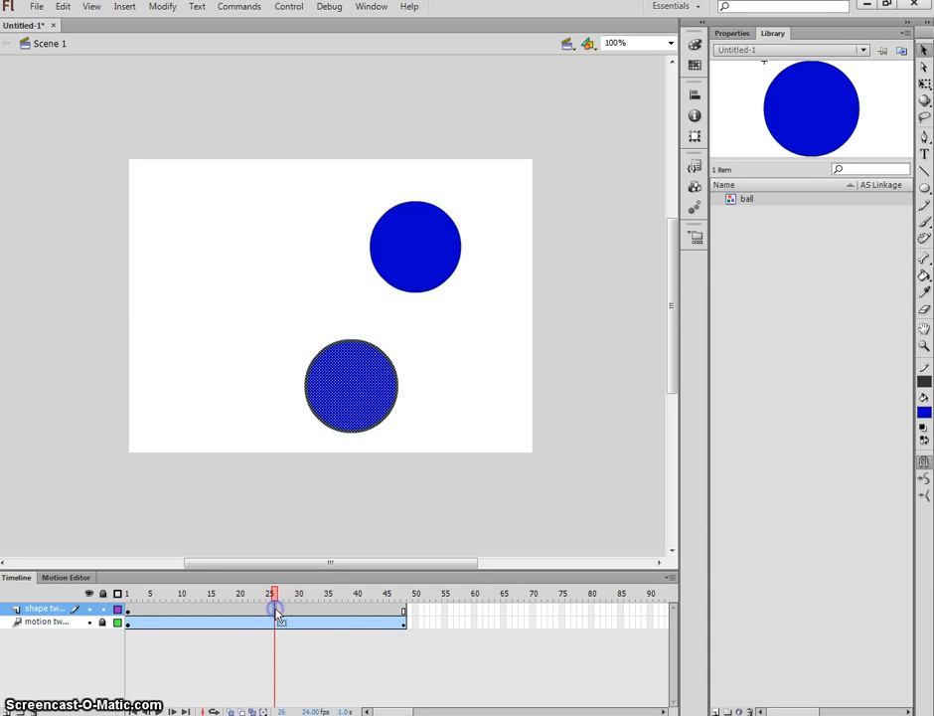
right_click(277, 613)
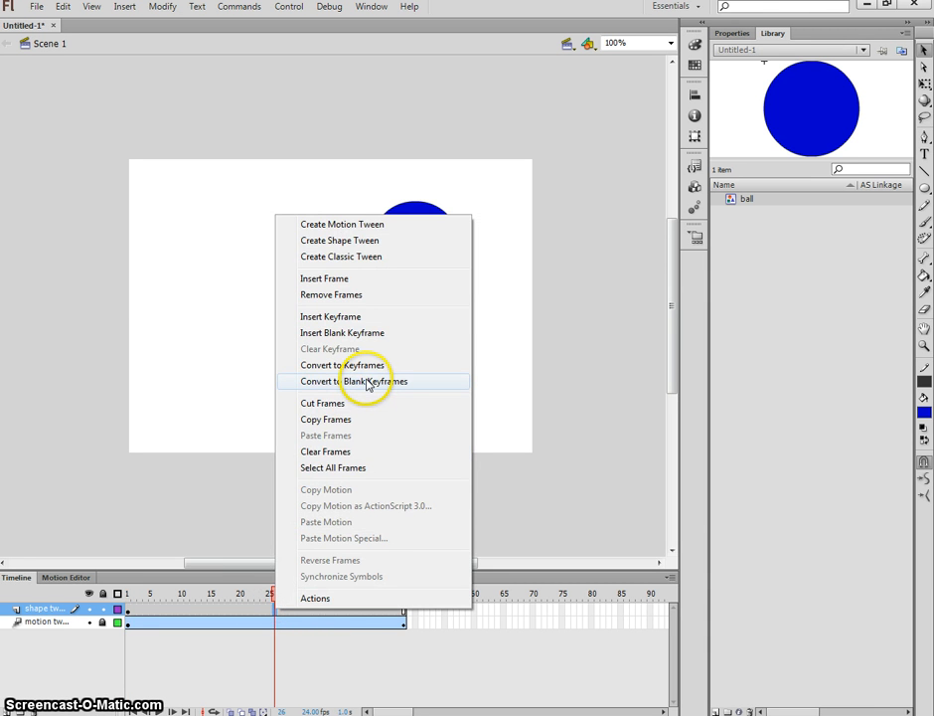
left_click(346, 332)
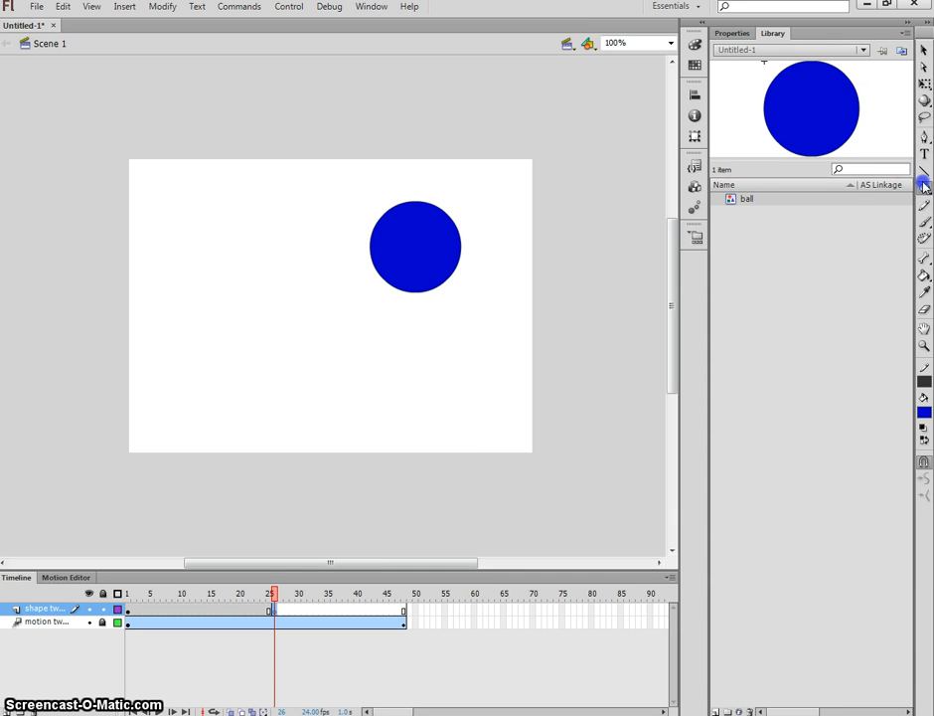
Step: Draw a red-filled rectangle on frame 26 over the lower ball's outline, using onion skinning to match its position and size
left_click_drag(924, 187, 865, 188)
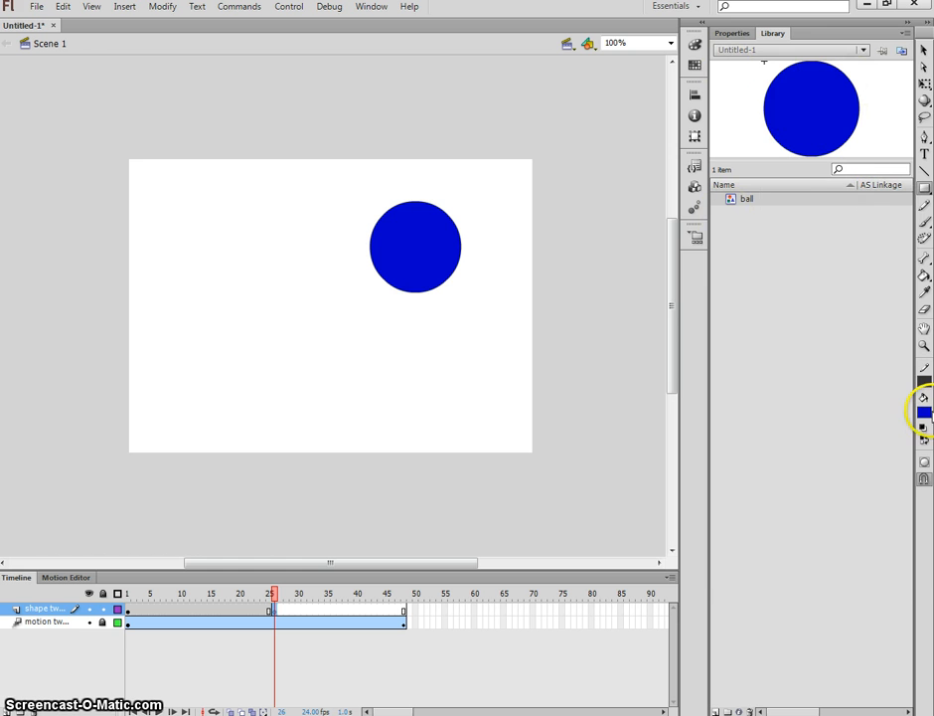
left_click(924, 410)
left_click(716, 507)
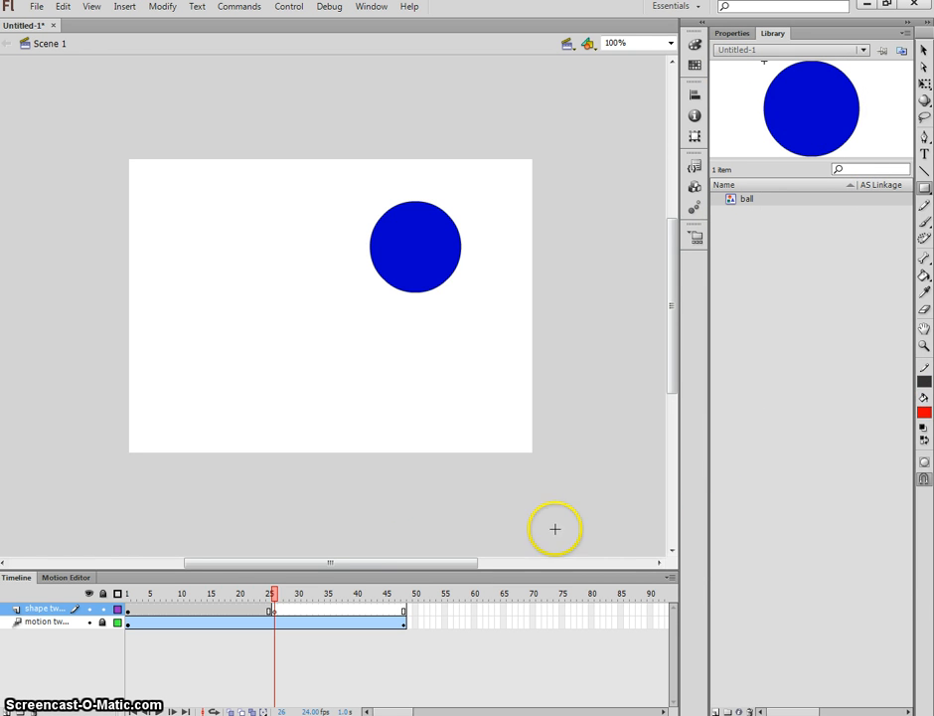
left_click(276, 602)
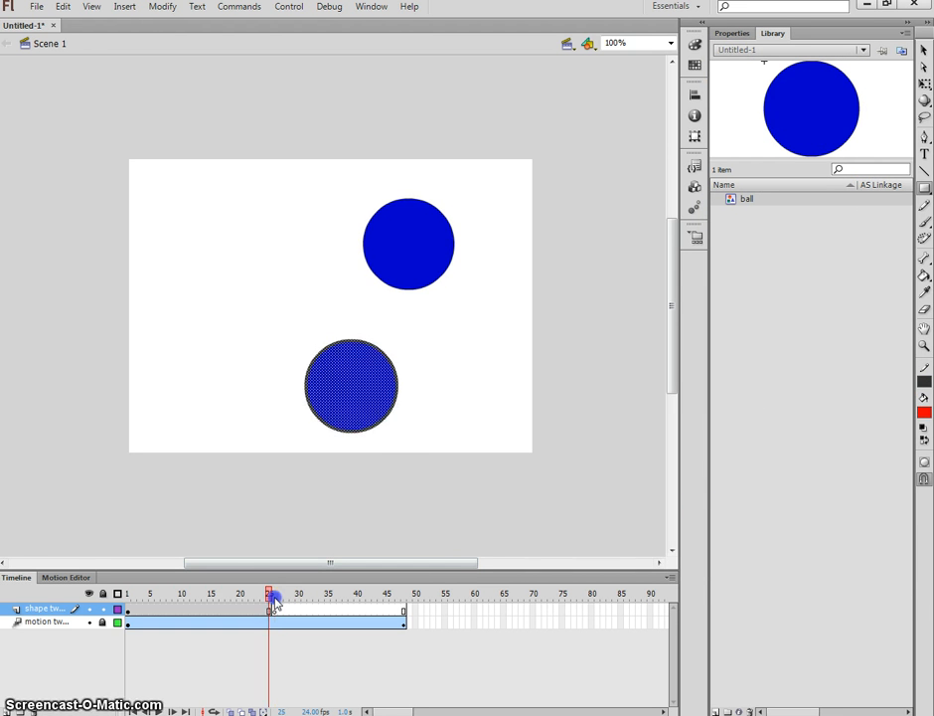
left_click_drag(268, 597, 274, 598)
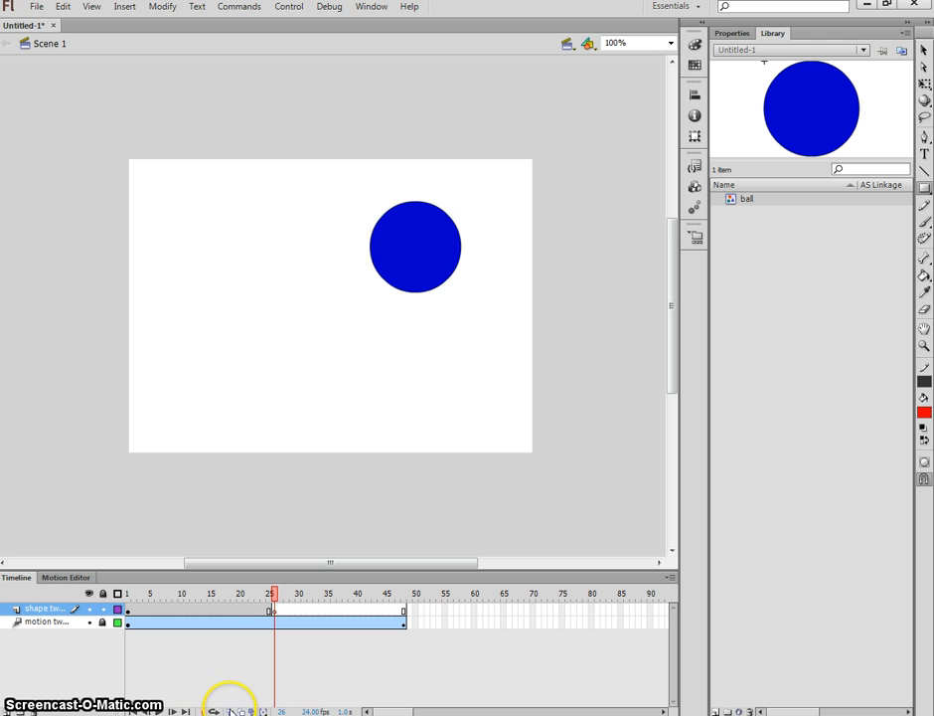
left_click(231, 711)
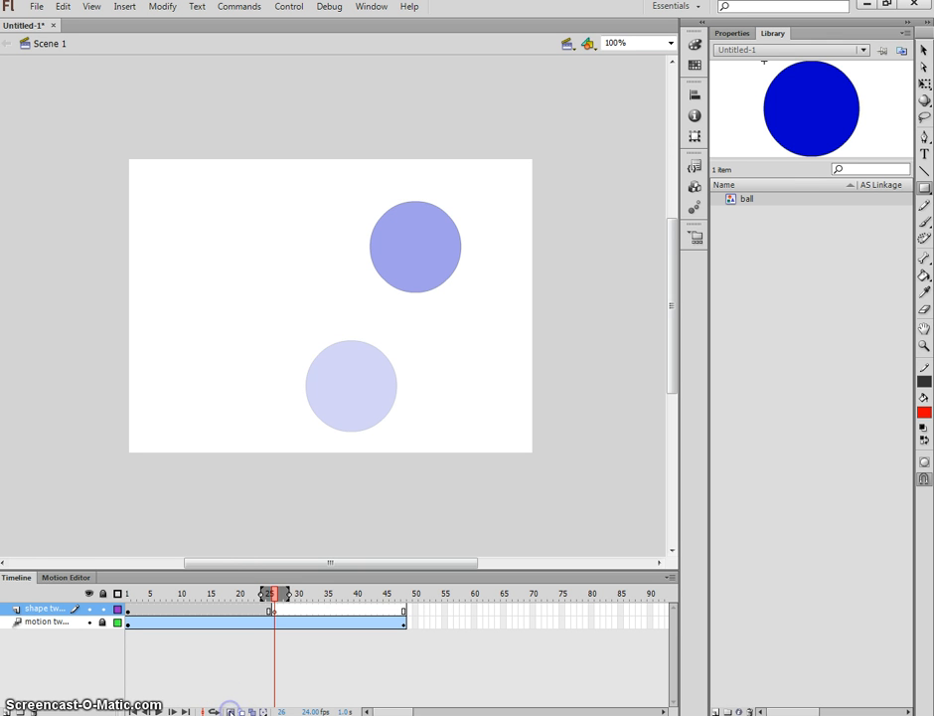
mouse_move(274, 589)
left_mouse_down()
mouse_move(296, 589)
mouse_move(274, 593)
left_mouse_up()
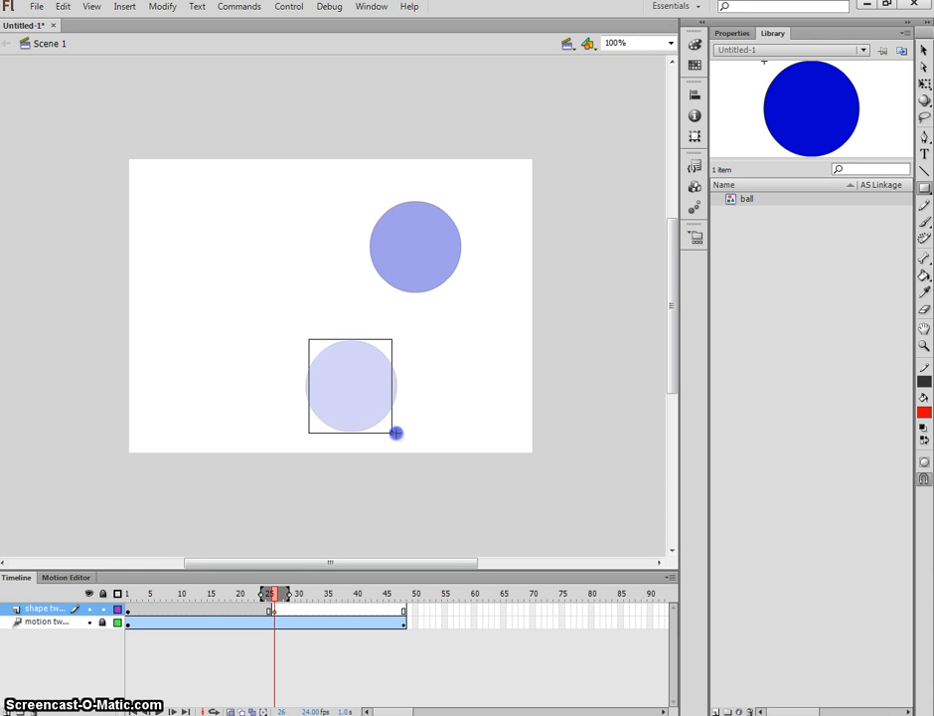
left_click_drag(396, 433, 392, 433)
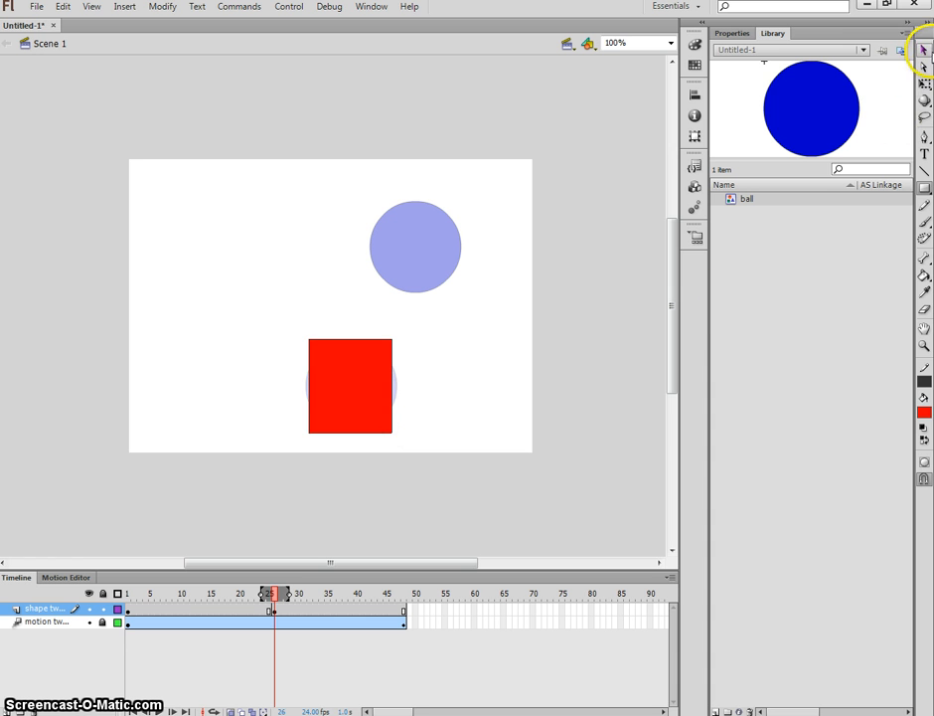
Step: Convert the red rectangle with its outline to a graphic symbol named "square"
left_click(922, 49)
left_click_drag(264, 318, 411, 472)
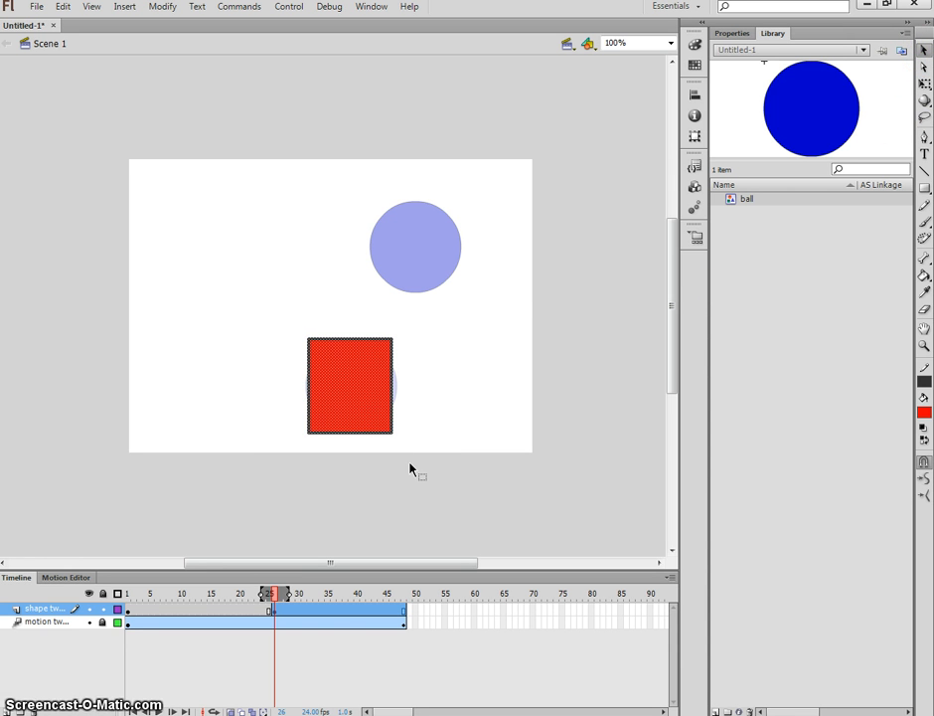
key("F8")
type("squ")
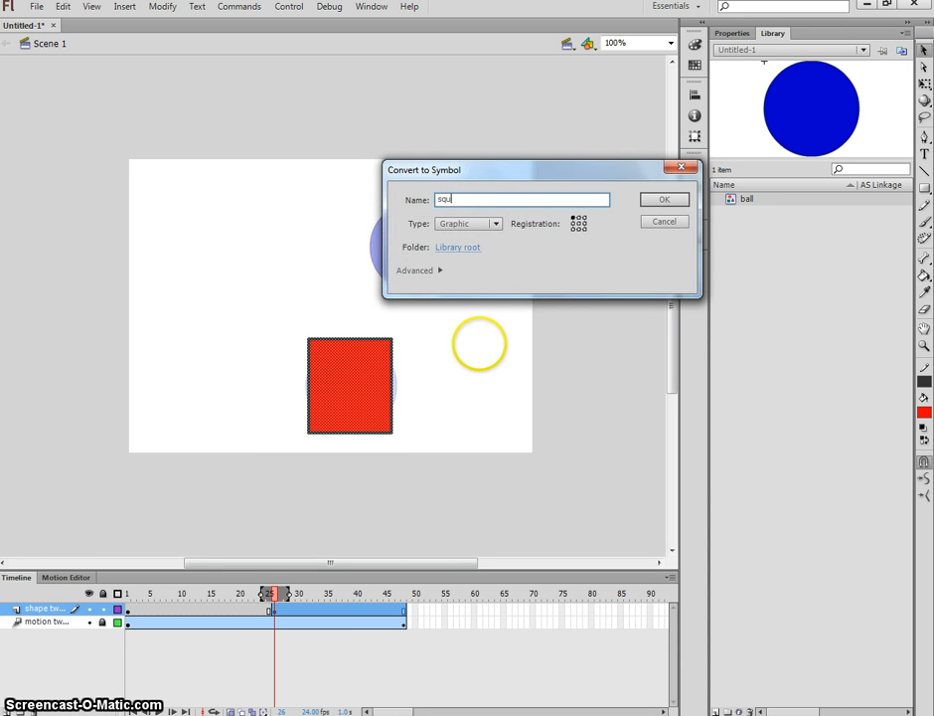
type("are")
key("Return")
Step: Break apart the square instance into a shape, deselect it, and turn off onion skinning
right_click(384, 360)
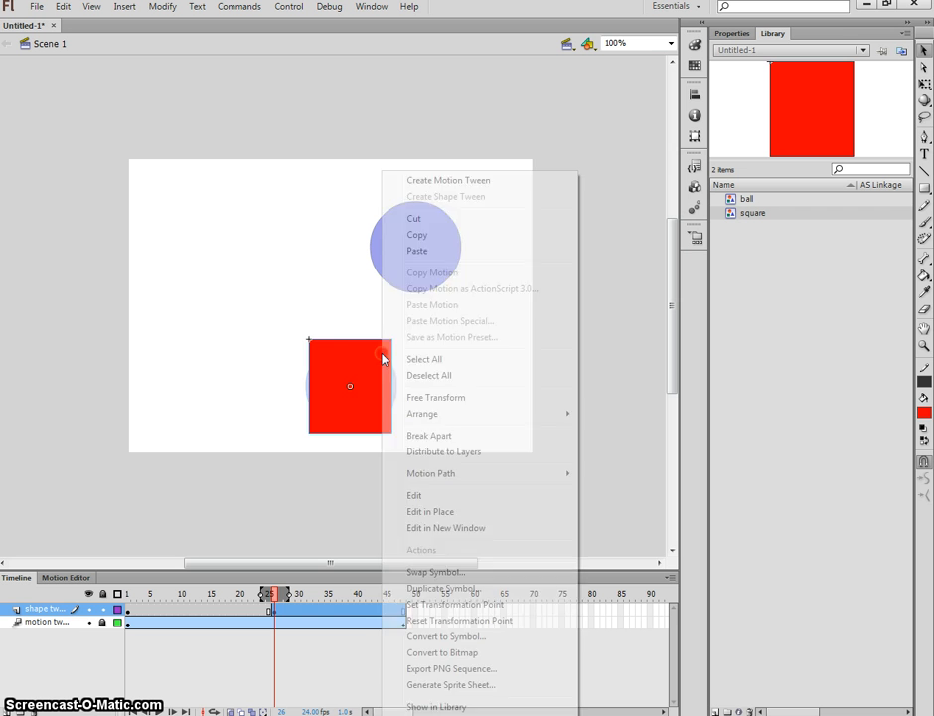
left_click(430, 435)
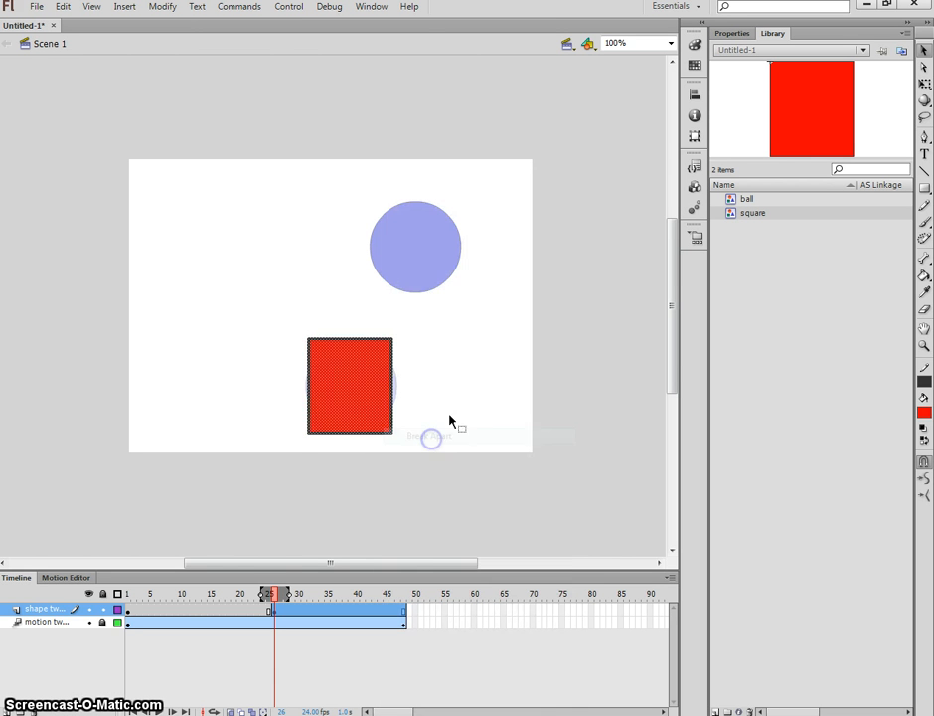
left_click(478, 388)
left_click(289, 586)
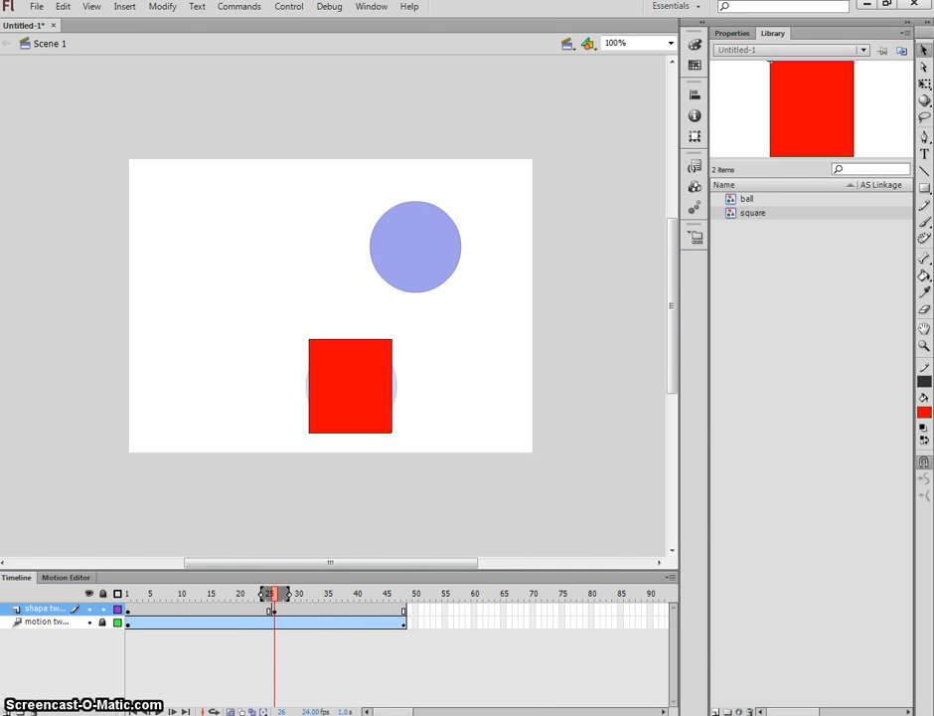
left_click(230, 712)
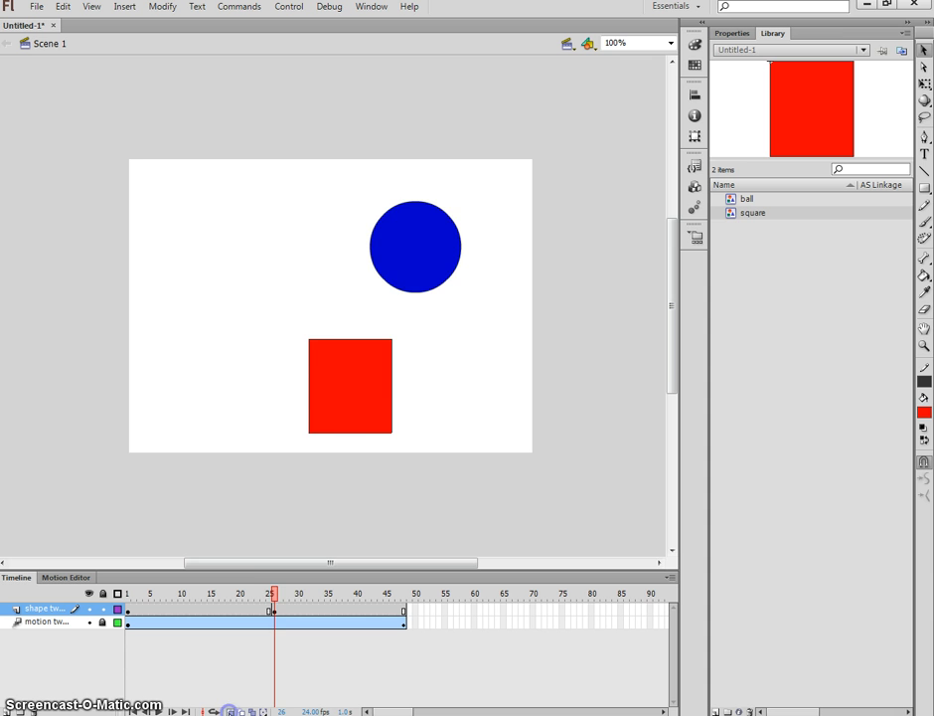
Step: Create a shape tween between frames 1 and 26 of the shape tween layer and play the animation from frame 1
left_click_drag(274, 592, 216, 603)
right_click(240, 614)
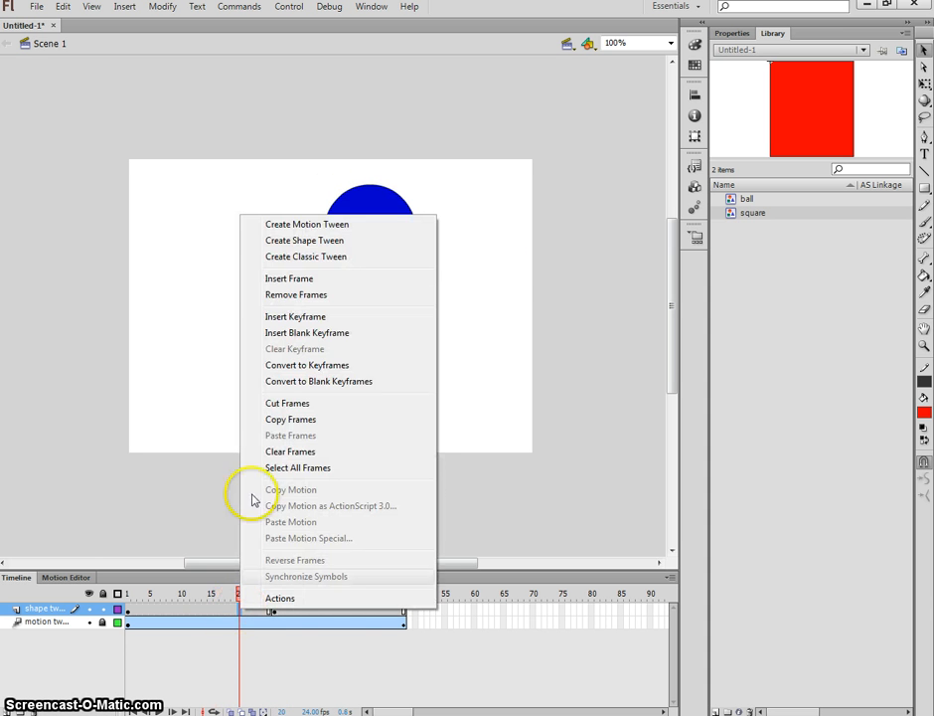
left_click(301, 240)
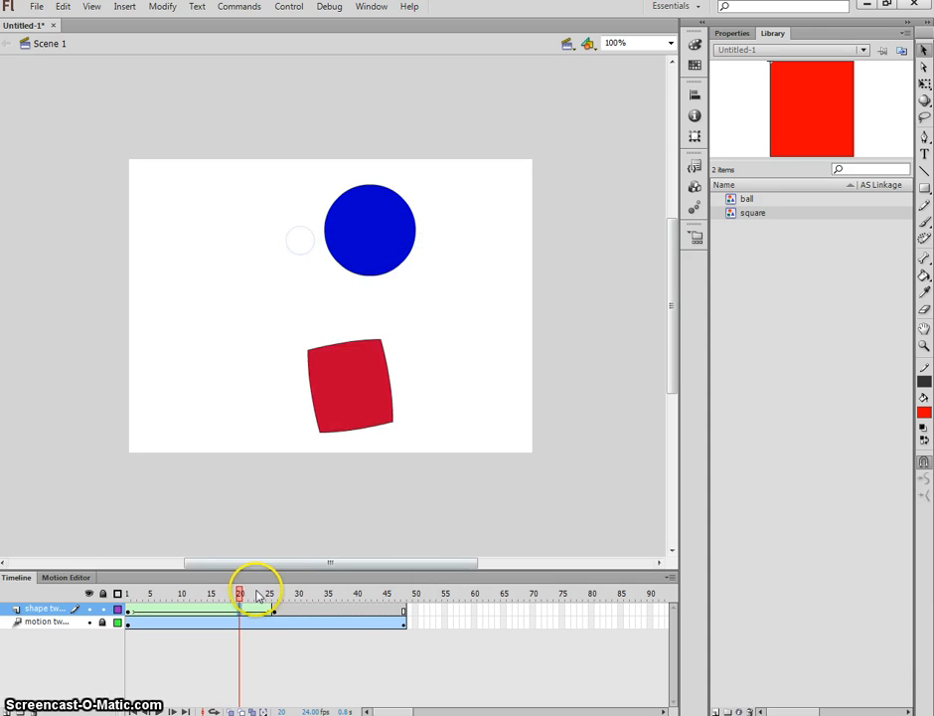
left_click_drag(257, 593, 62, 594)
key("Return")
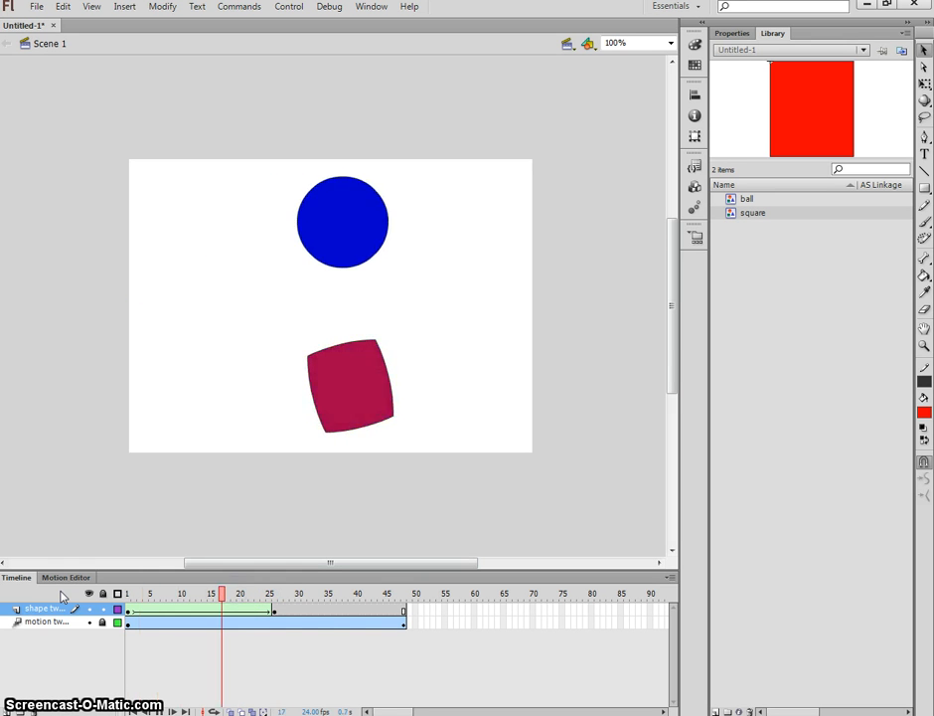
Step: Recreate the shape tween between frames 1 and 26 of the shape tween layer
left_click_drag(211, 610, 268, 624)
left_click(270, 624)
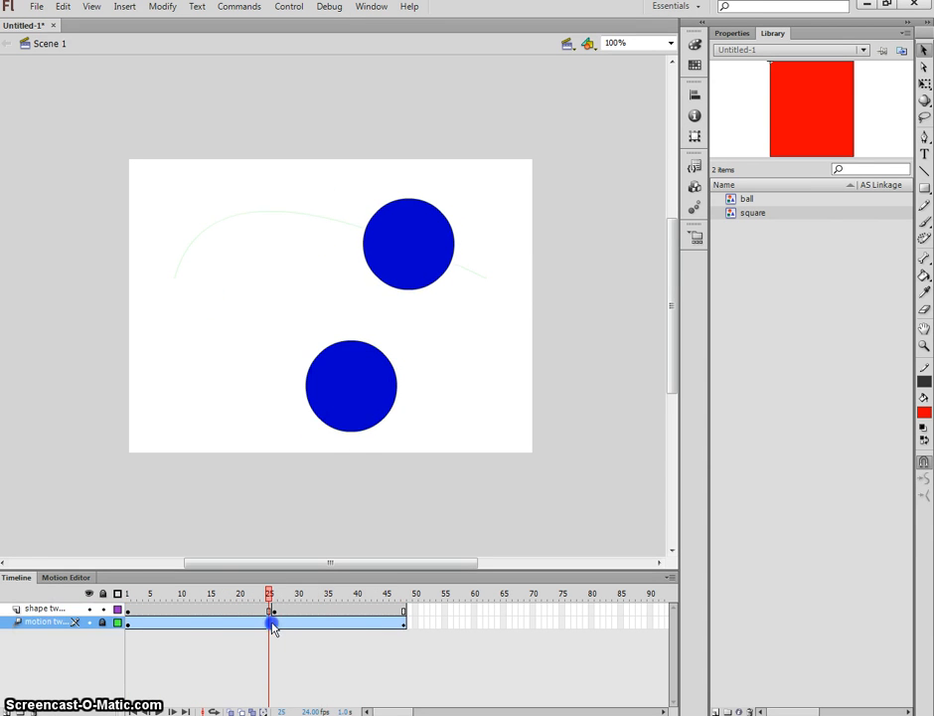
left_click(206, 608)
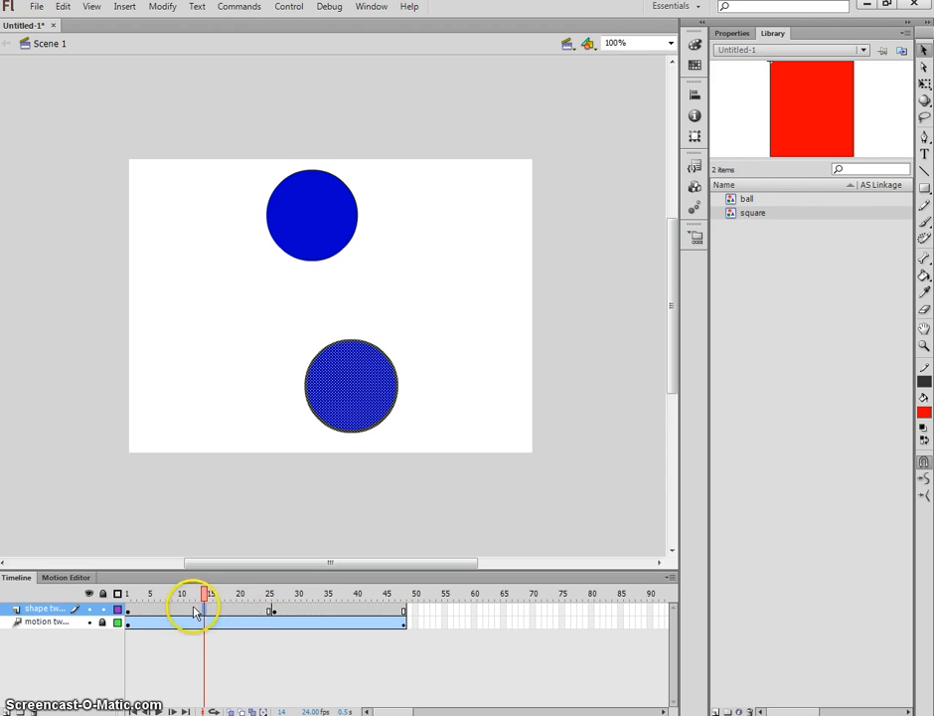
right_click(204, 611)
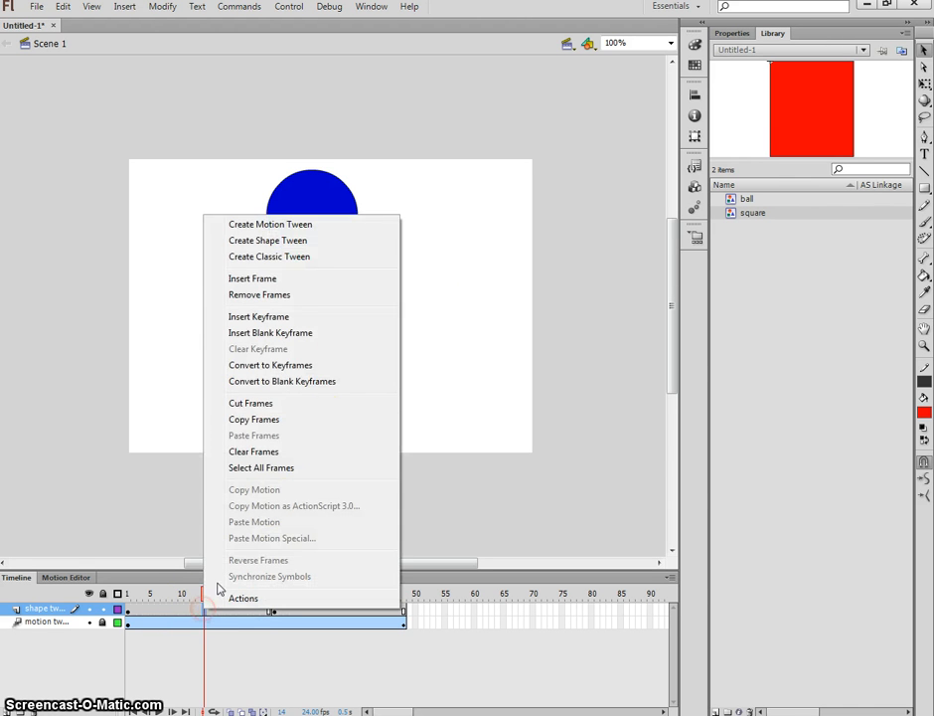
left_click(291, 241)
Step: Scrub through the shape tween, play the animation on the stage, and test the movie in its own window before closing it
left_click_drag(209, 594, 252, 599)
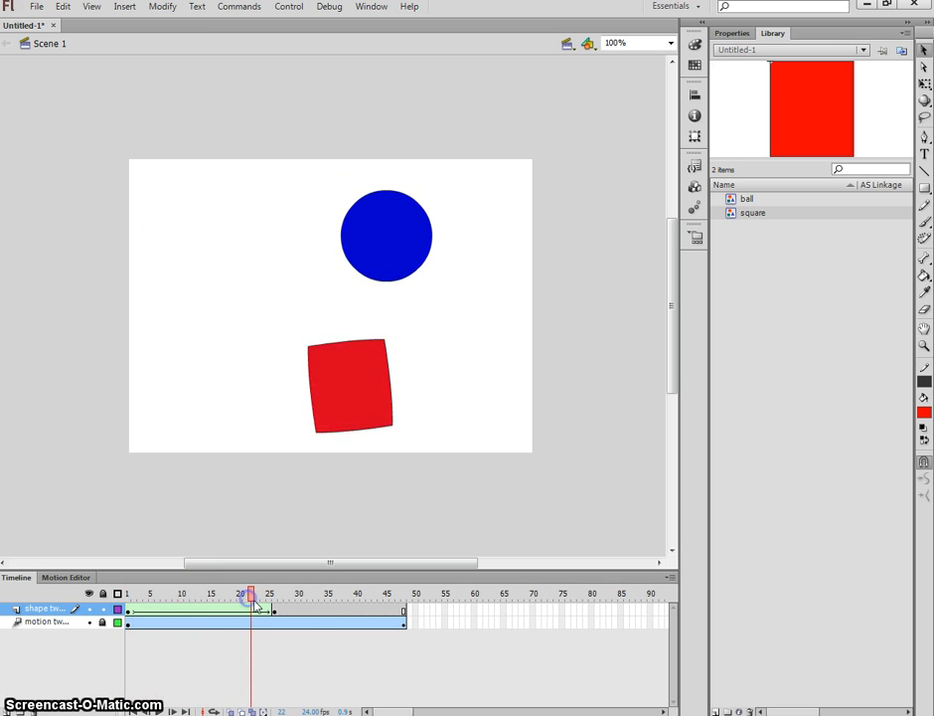
key("Return")
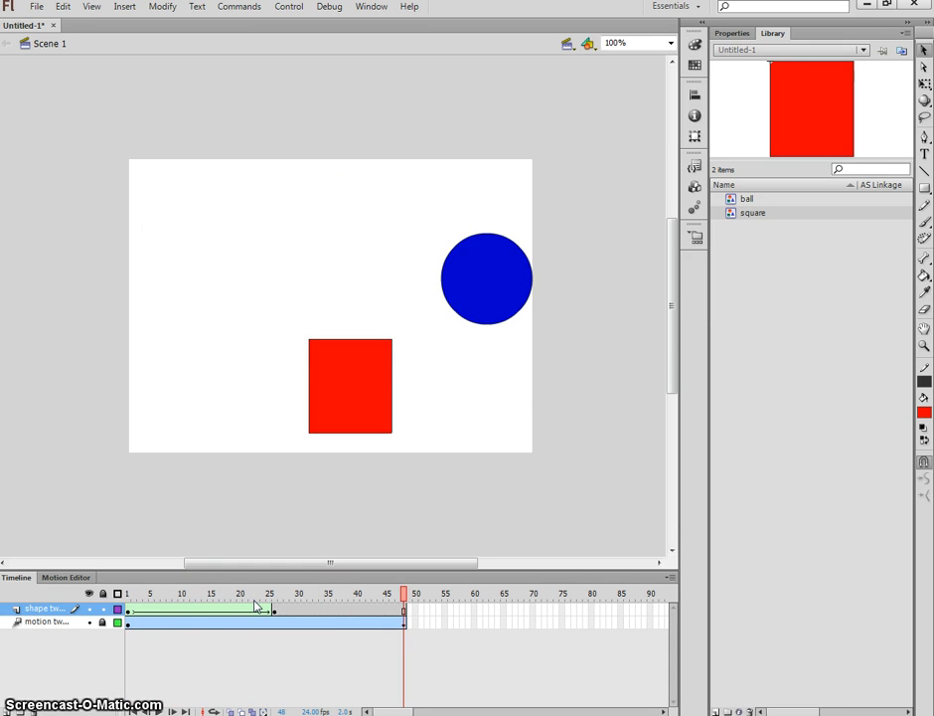
key("ctrl+Return")
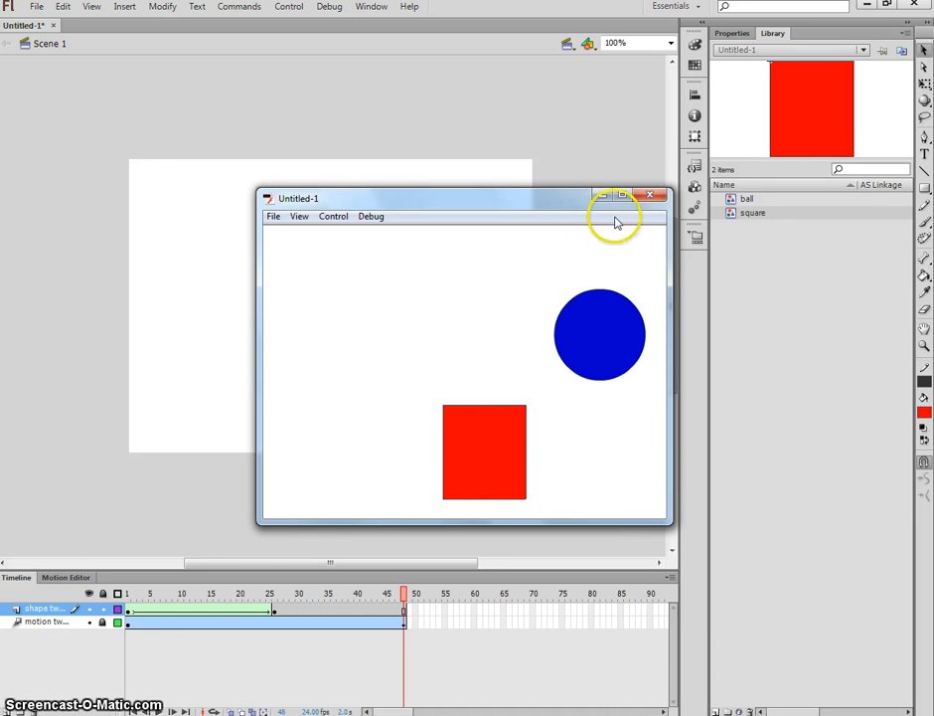
left_click(651, 194)
Step: Insert a keyframe for all properties at frame 23 of the motion tween layer
mouse_move(250, 594)
left_mouse_down()
mouse_move(307, 592)
mouse_move(163, 593)
mouse_move(259, 599)
left_mouse_up()
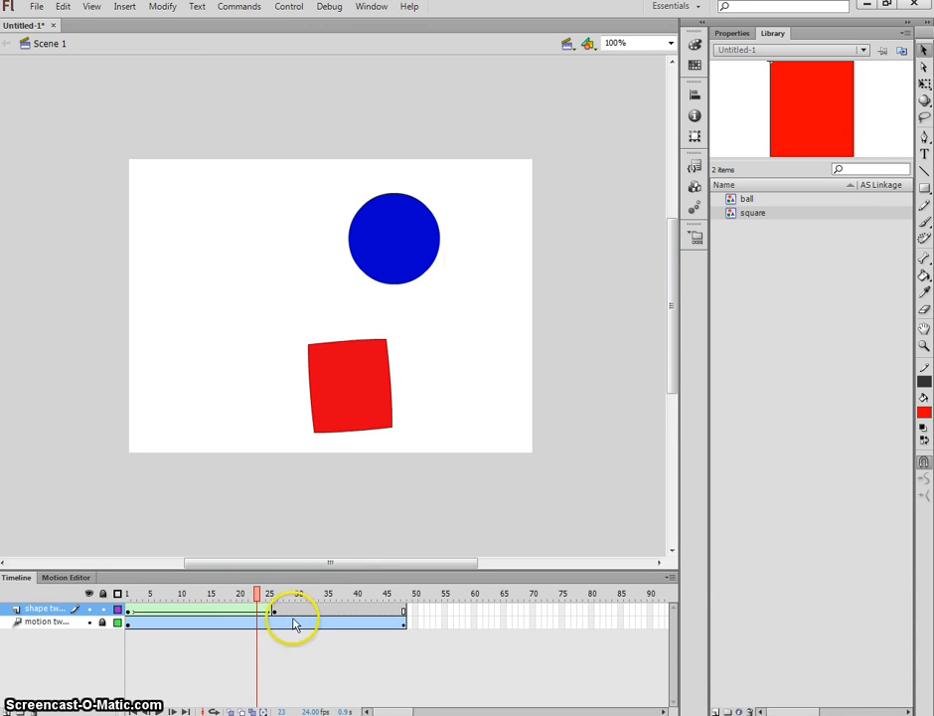
left_click(260, 625)
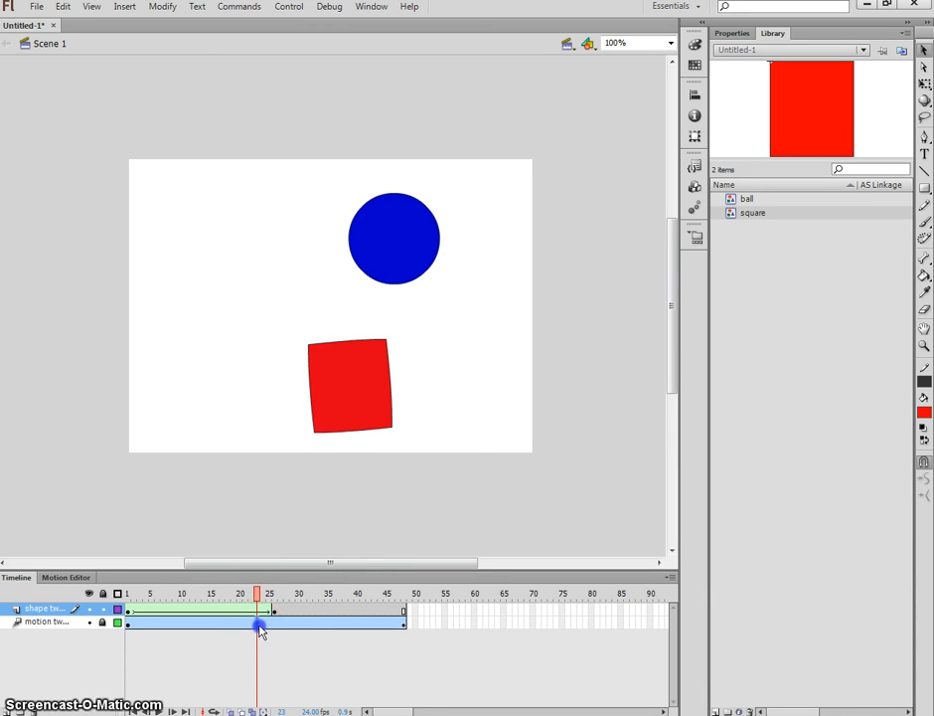
right_click(259, 626)
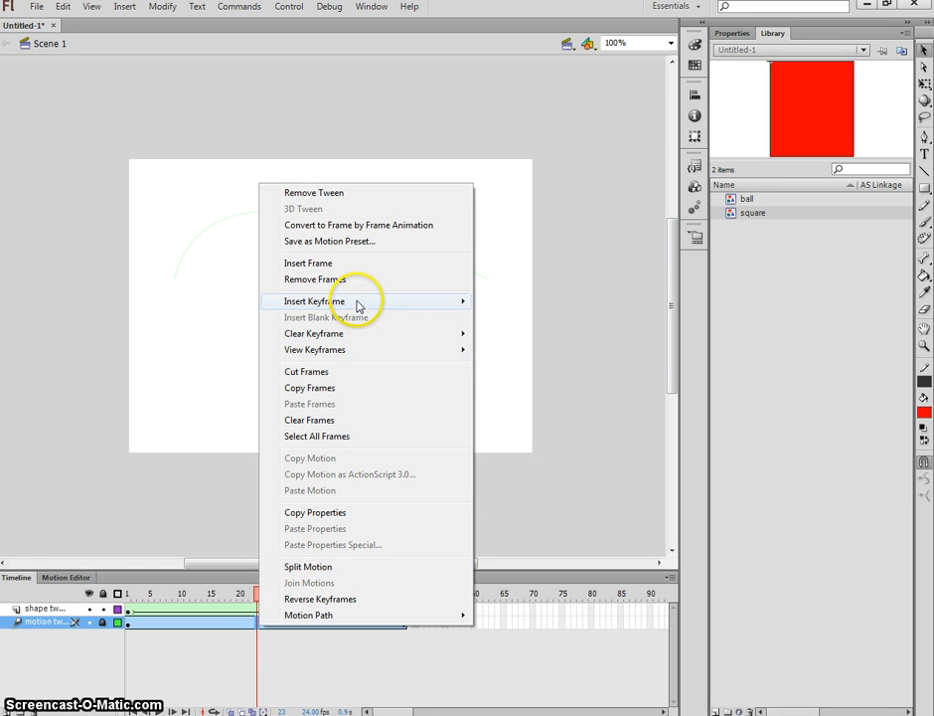
mouse_move(358, 306)
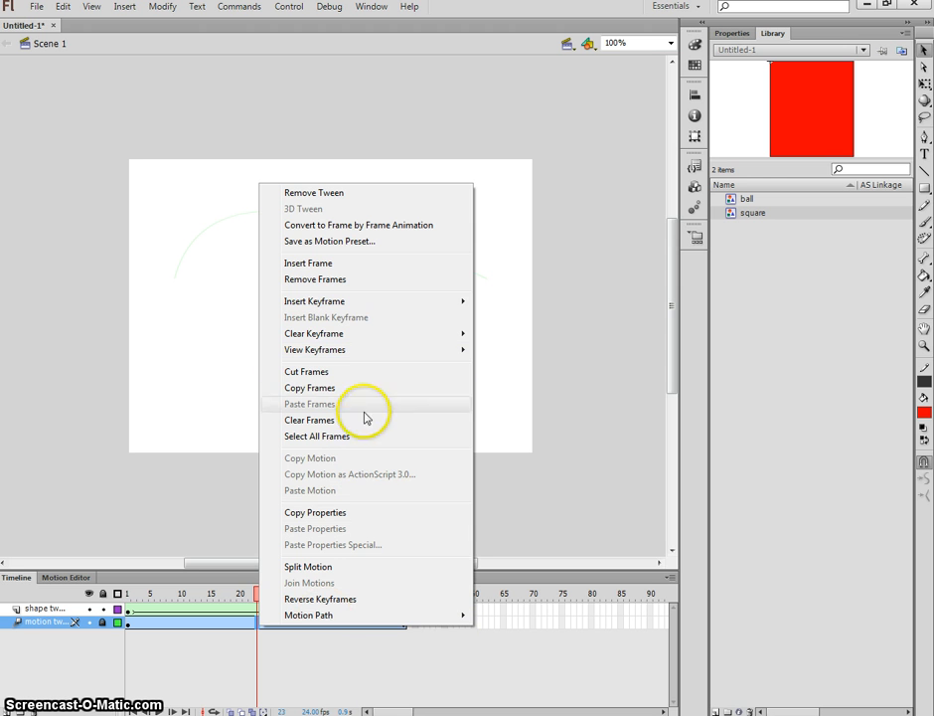
mouse_move(401, 314)
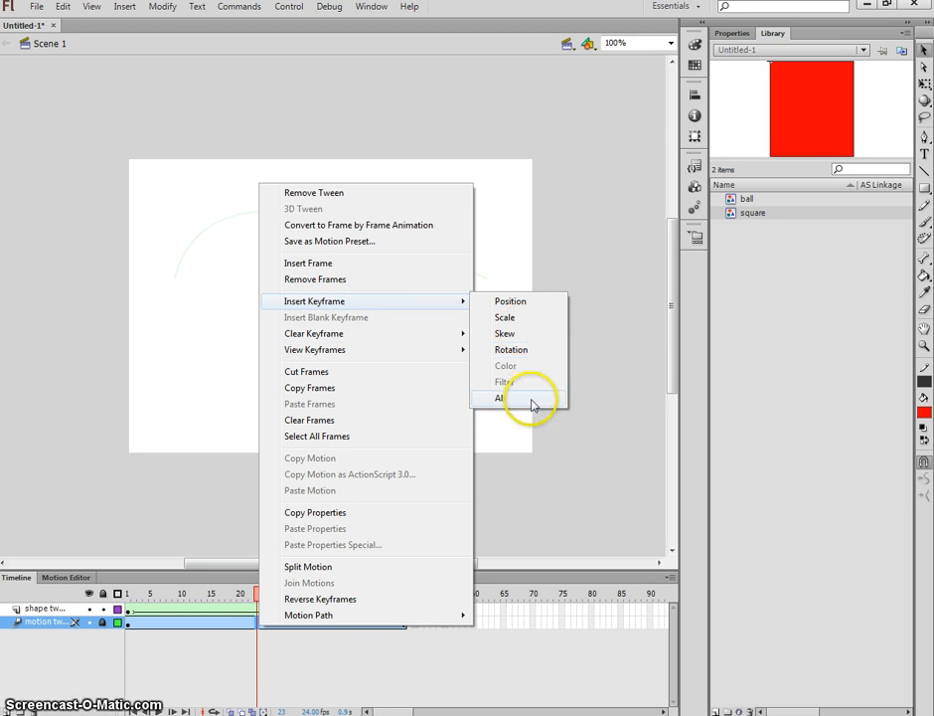
left_click(336, 686)
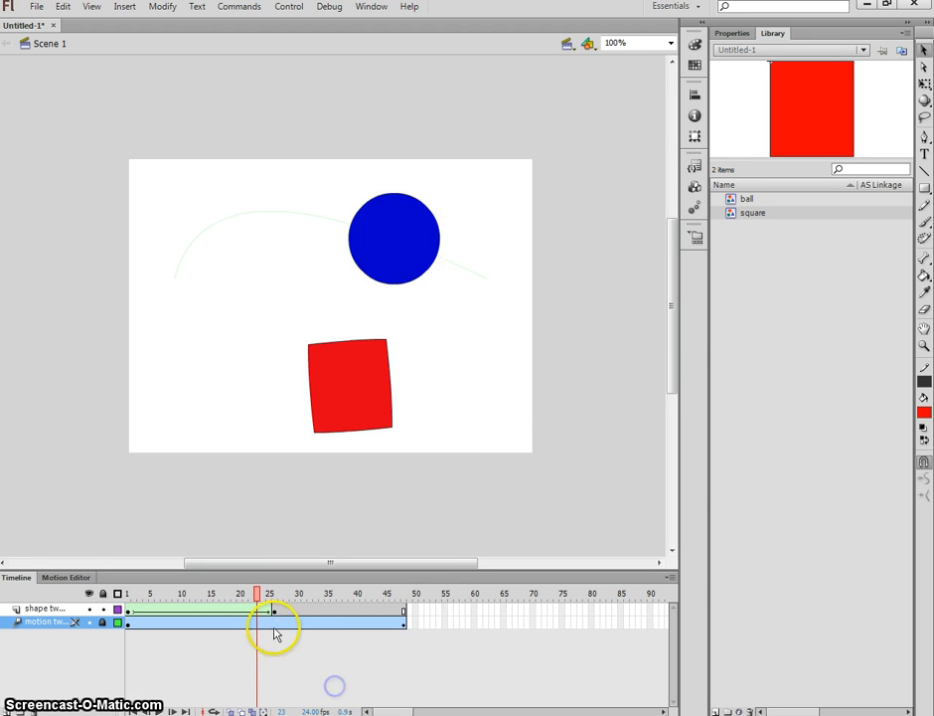
right_click(260, 626)
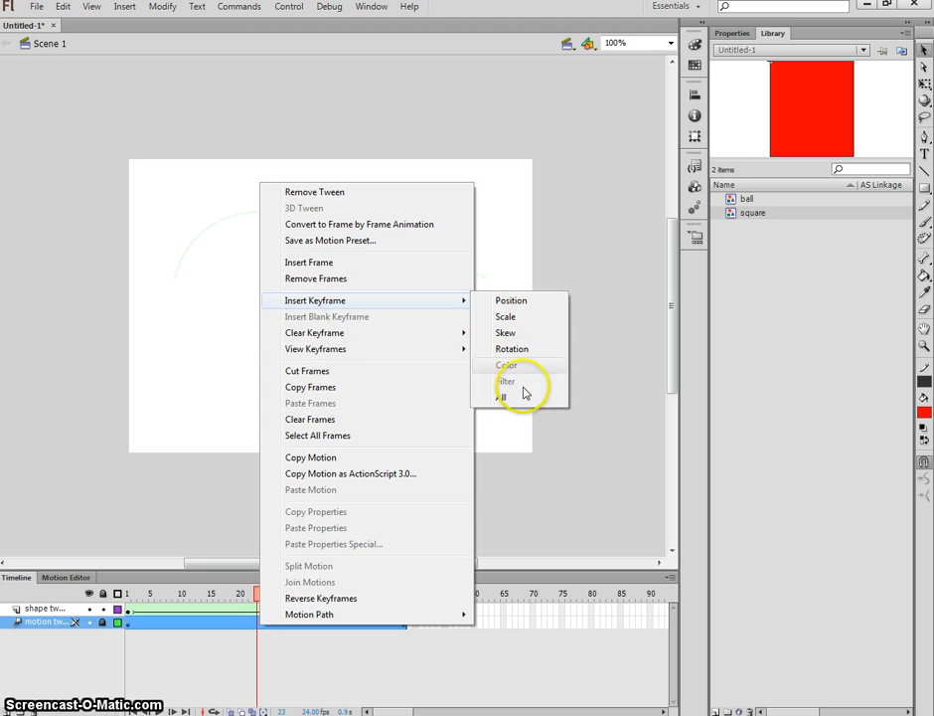
left_click(524, 399)
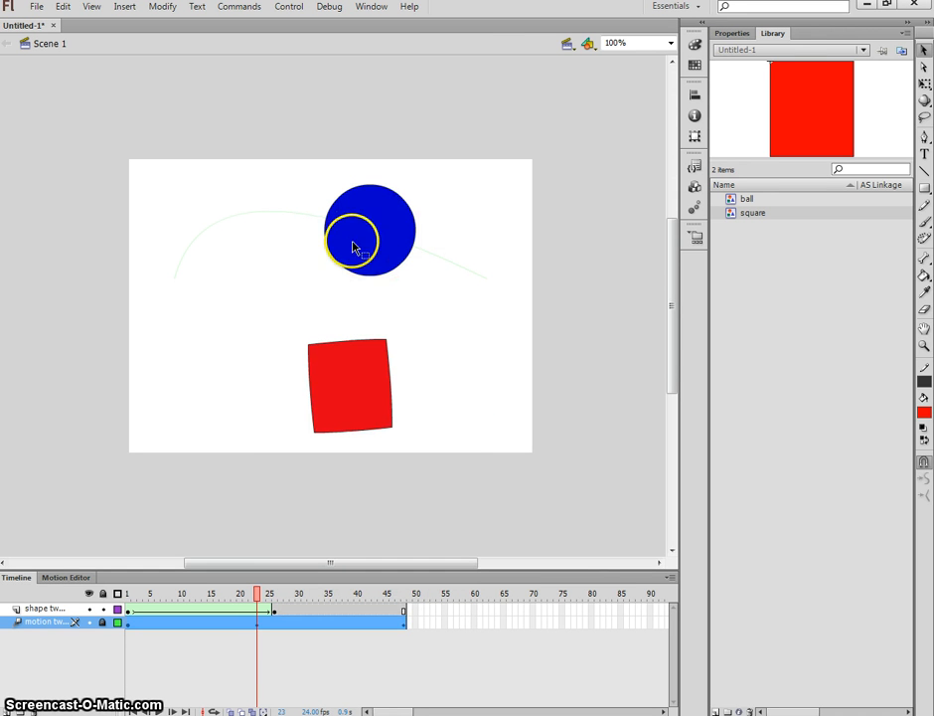
Step: Unlock the motion tween layer, move the blue ball down toward the red shape at frame 23, and bend its motion path
left_click(393, 212)
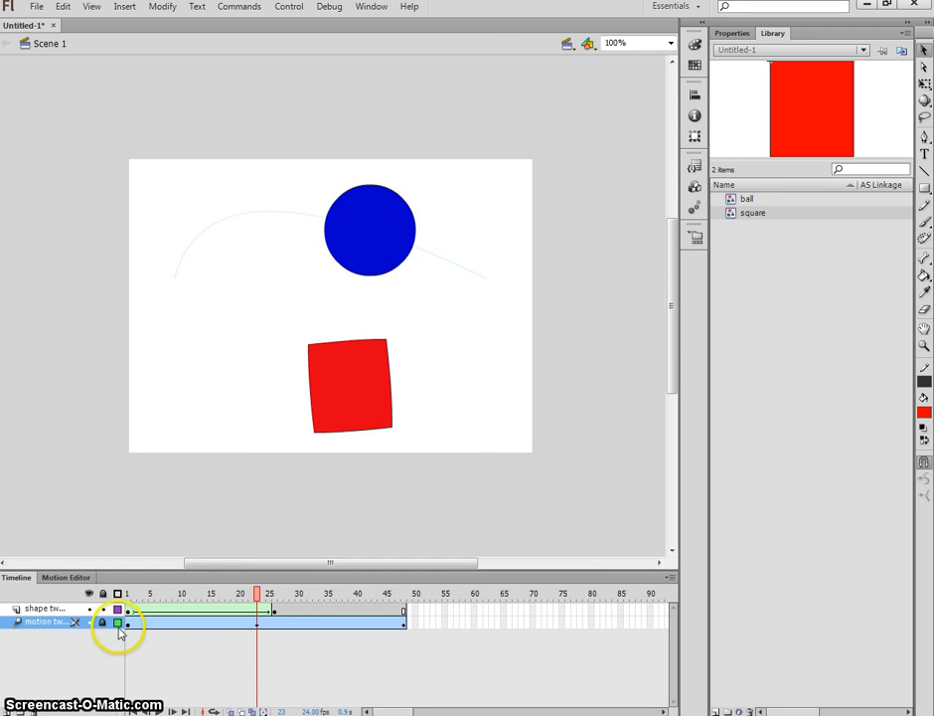
left_click_drag(382, 210, 352, 285)
left_click_drag(429, 299, 414, 331)
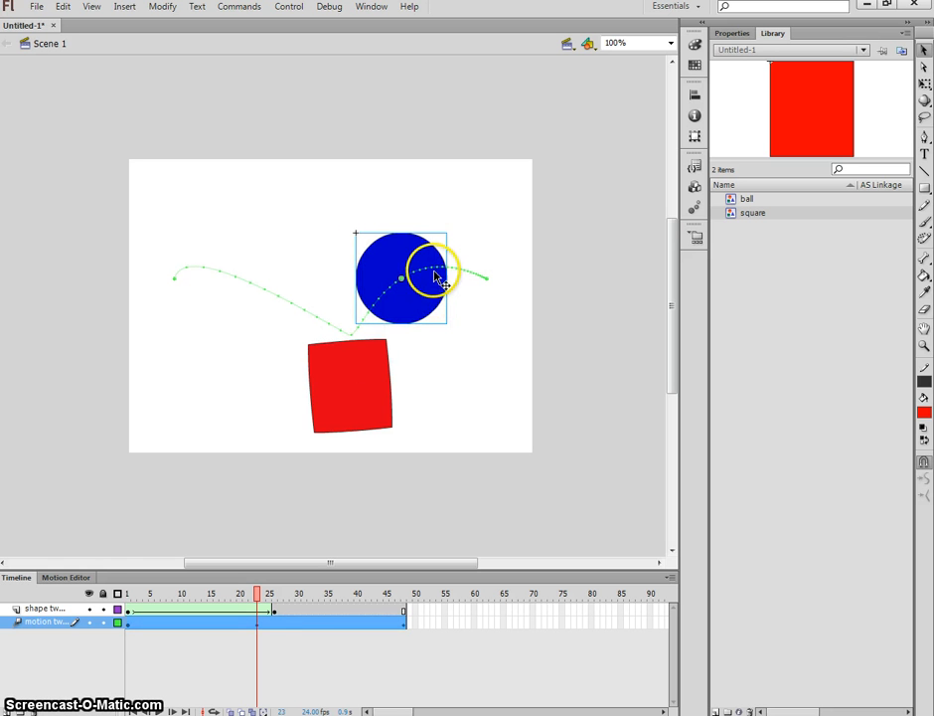
Step: Reshape the ball's motion path with extra bends above the red shape and toward its end, and play the animation
left_click_drag(432, 268, 422, 234)
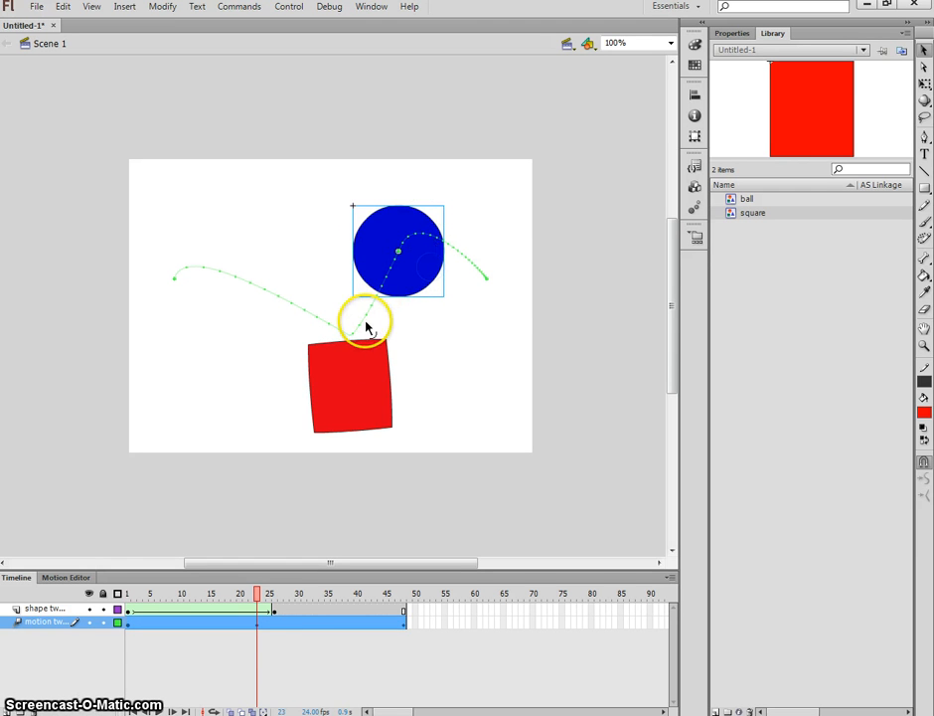
left_click_drag(366, 325, 396, 343)
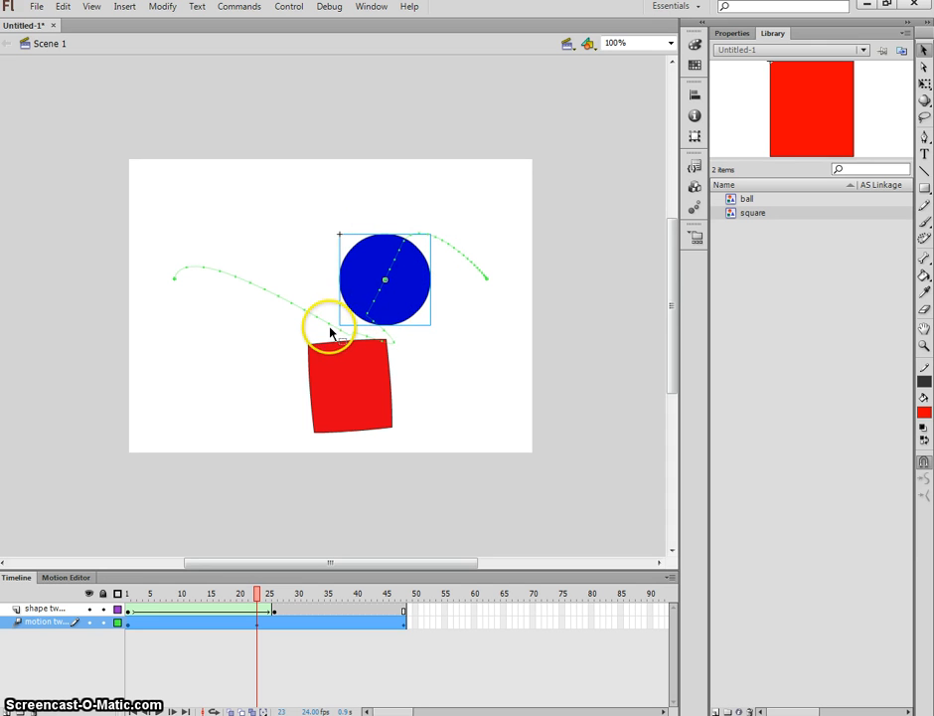
left_click(349, 339)
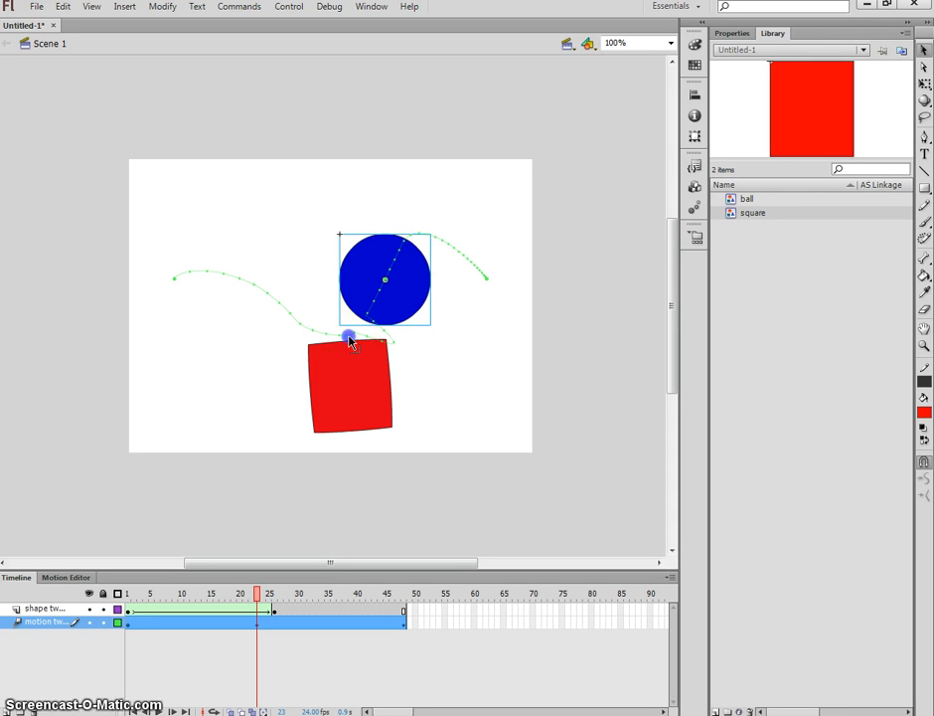
left_click_drag(349, 336, 348, 330)
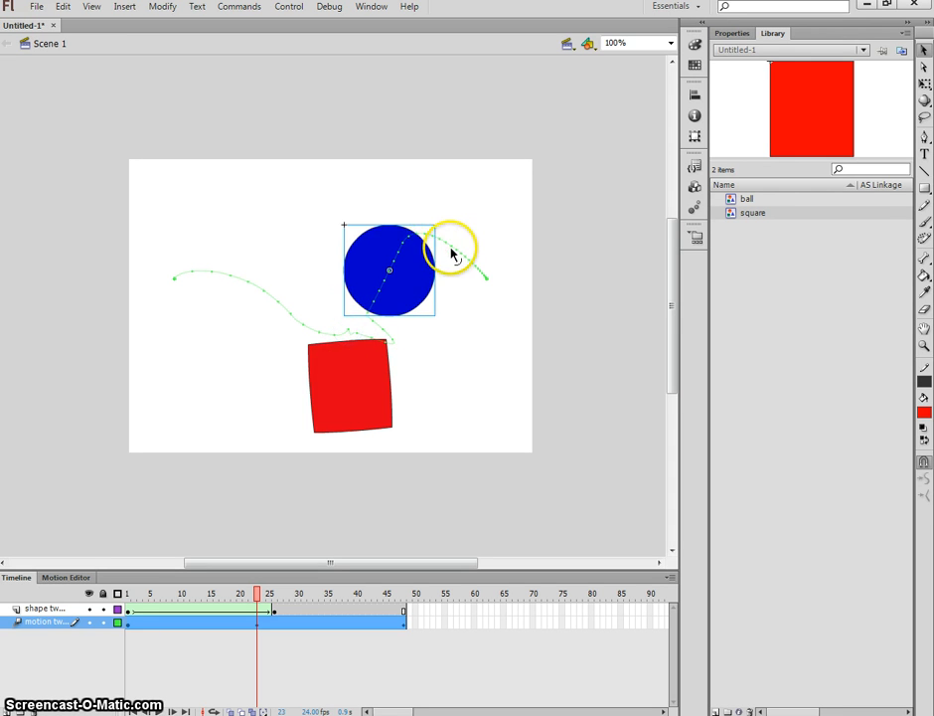
left_click_drag(457, 248, 459, 249)
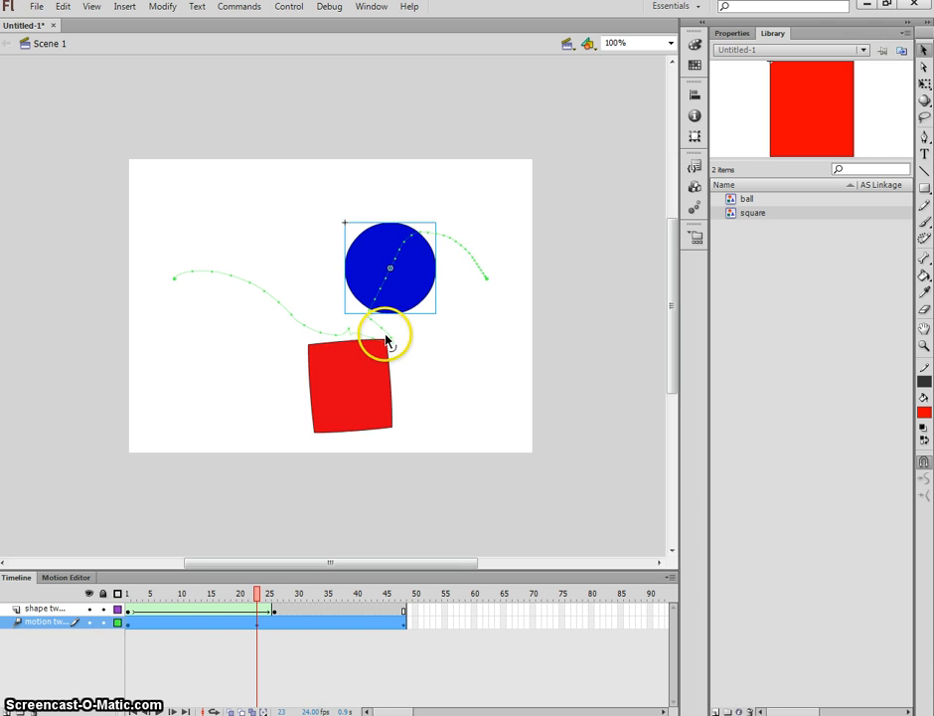
key("Return")
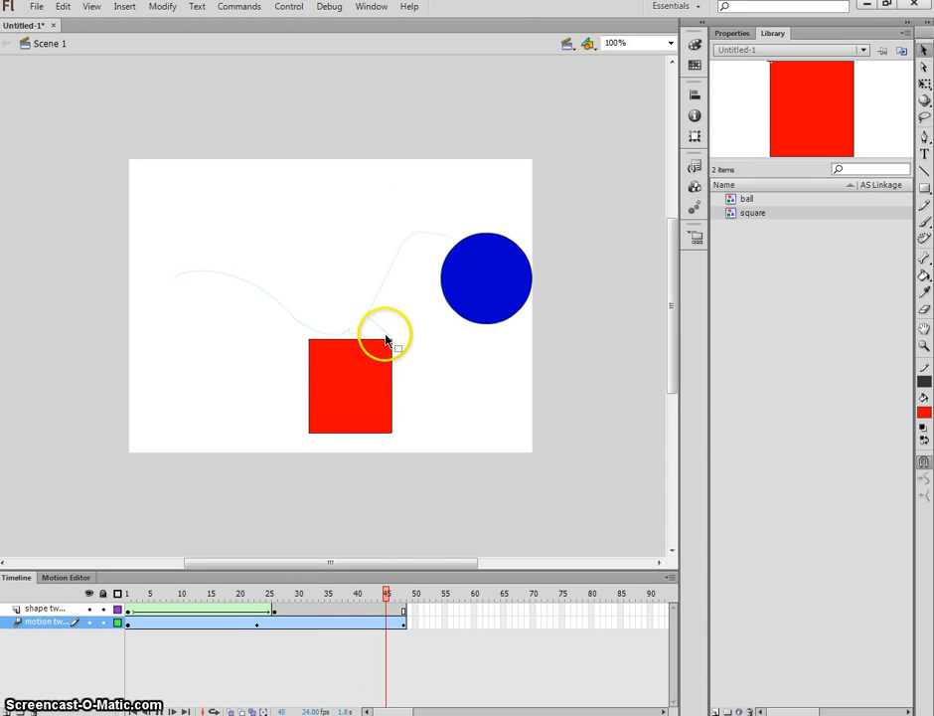
key("Return")
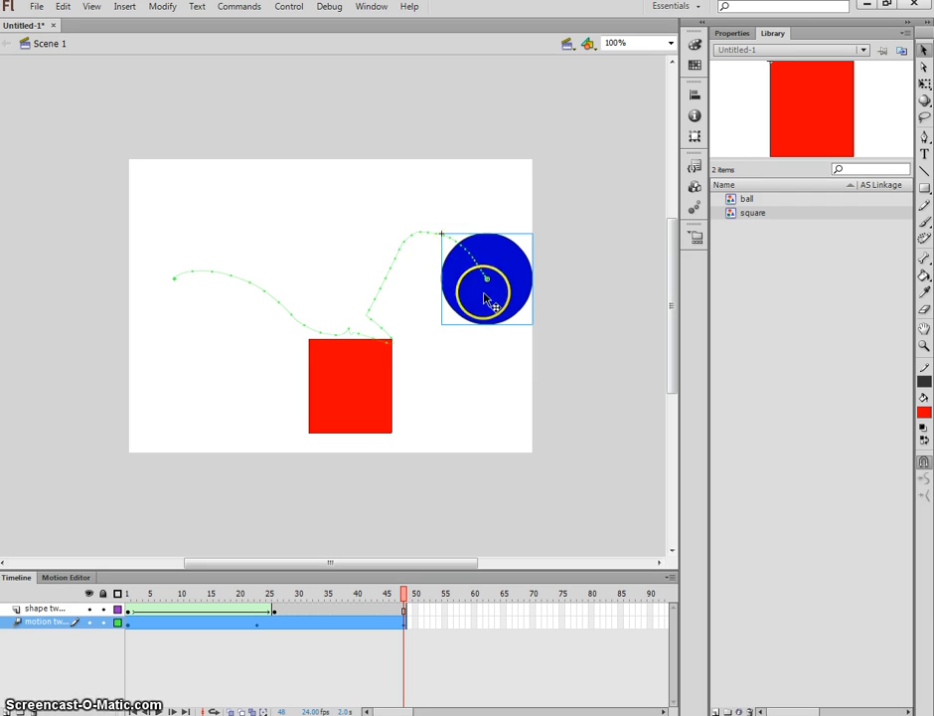
Step: Move the ball at frame 48 to the stage's upper middle, bend the final part of its path into peaks, and play the animation
left_click_drag(490, 281, 360, 239)
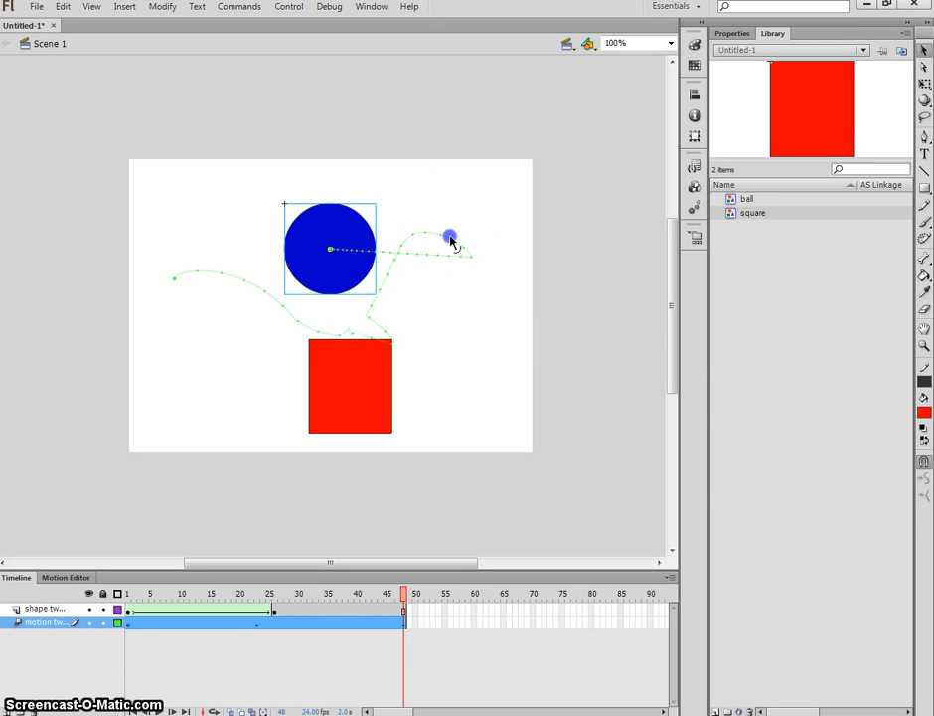
left_click_drag(453, 241, 438, 204)
left_click_drag(448, 261, 448, 261)
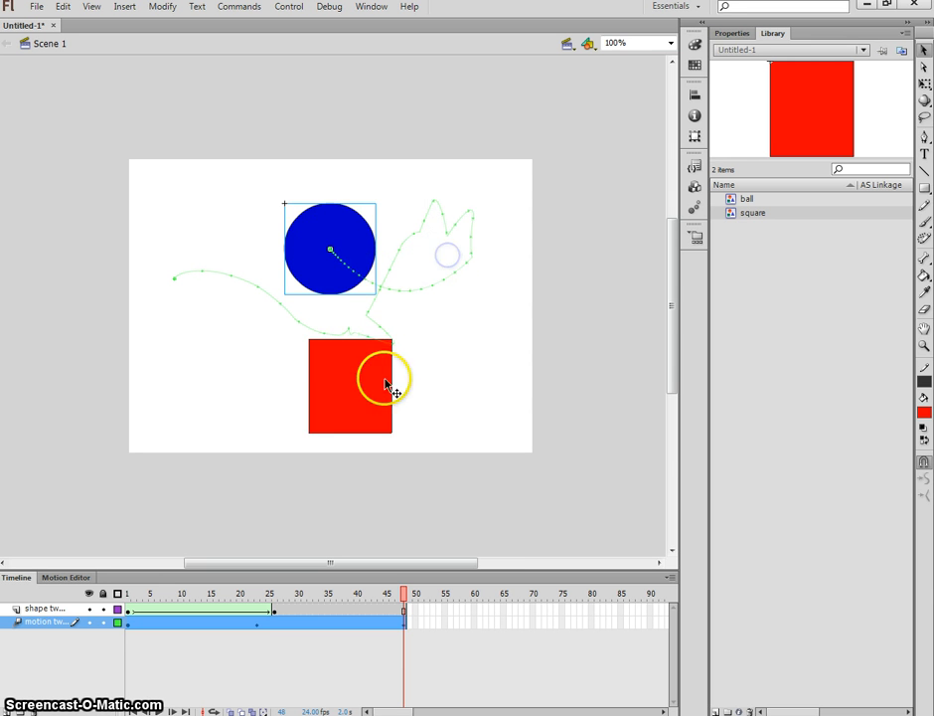
key("Return")
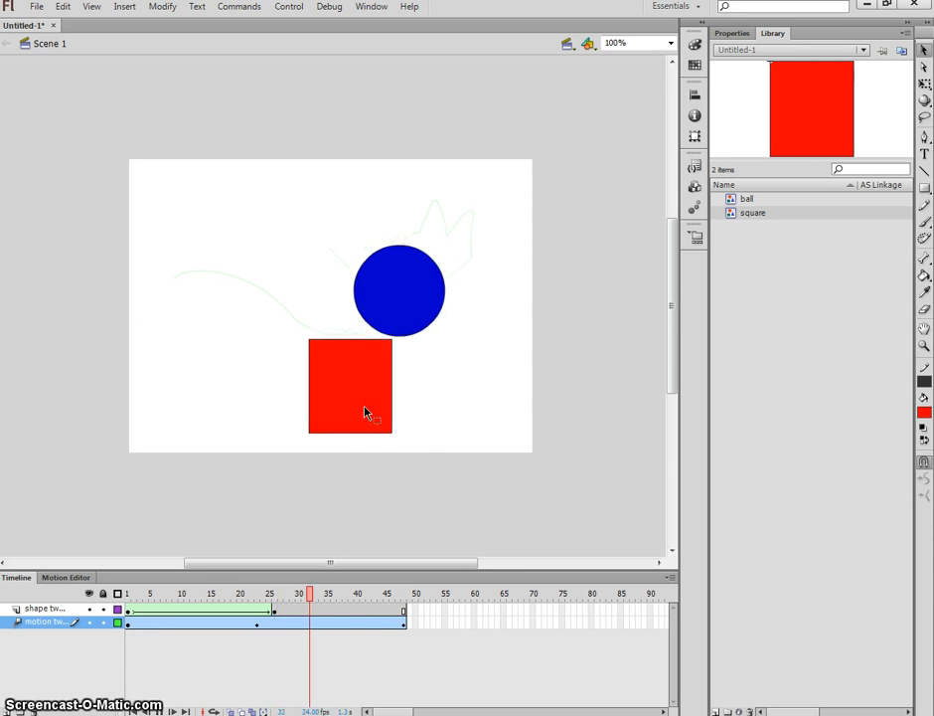
key("Return")
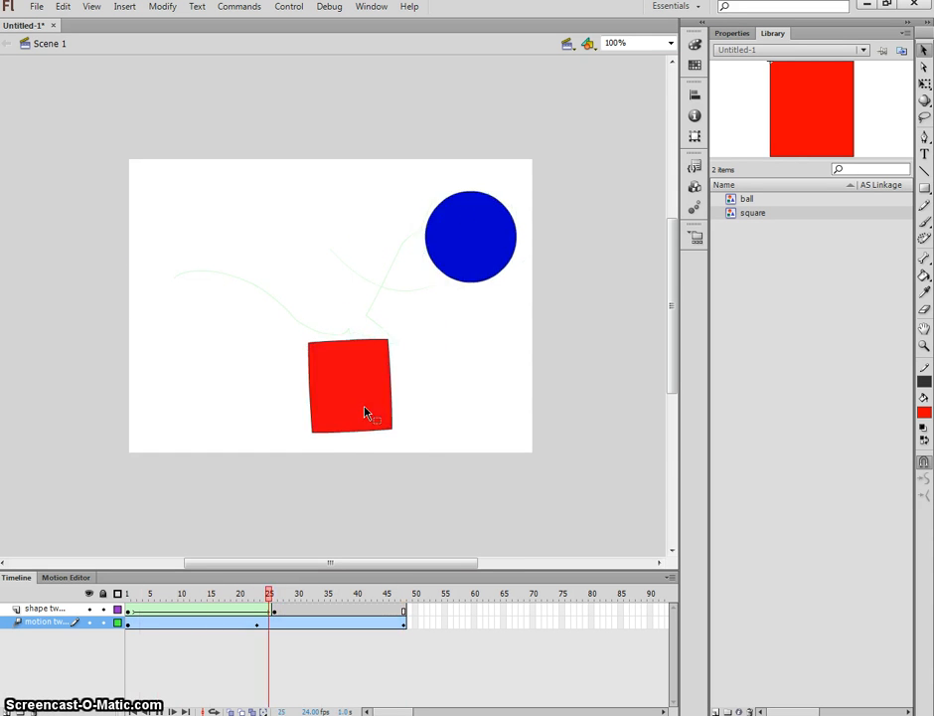
Step: Add a new layer above the shape tween layer and place a square symbol instance near the stage's top centre on frame 1
left_click(46, 611)
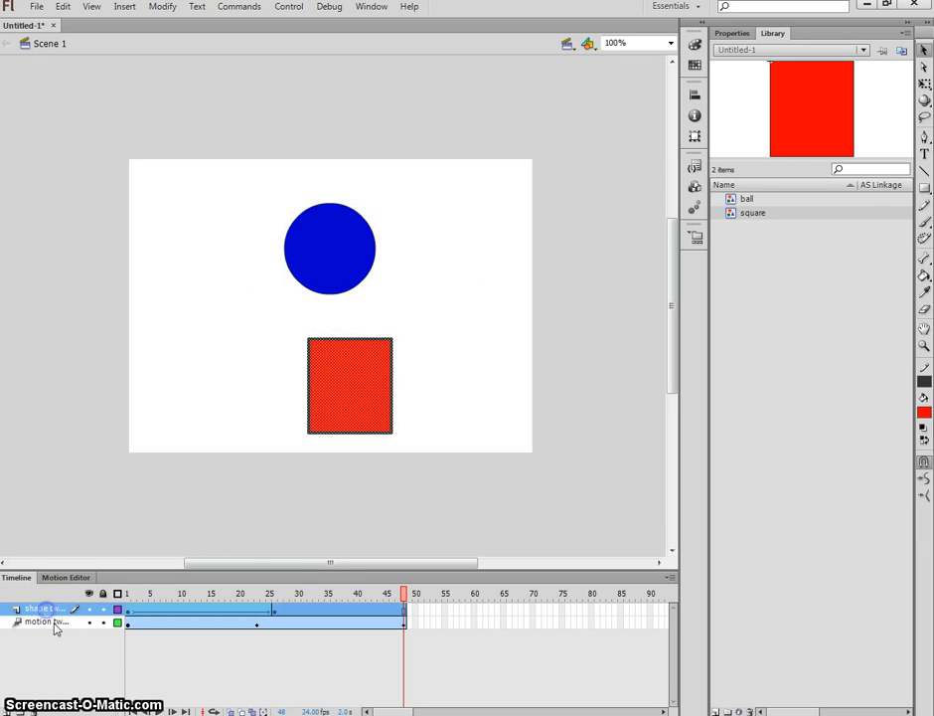
left_click(11, 708)
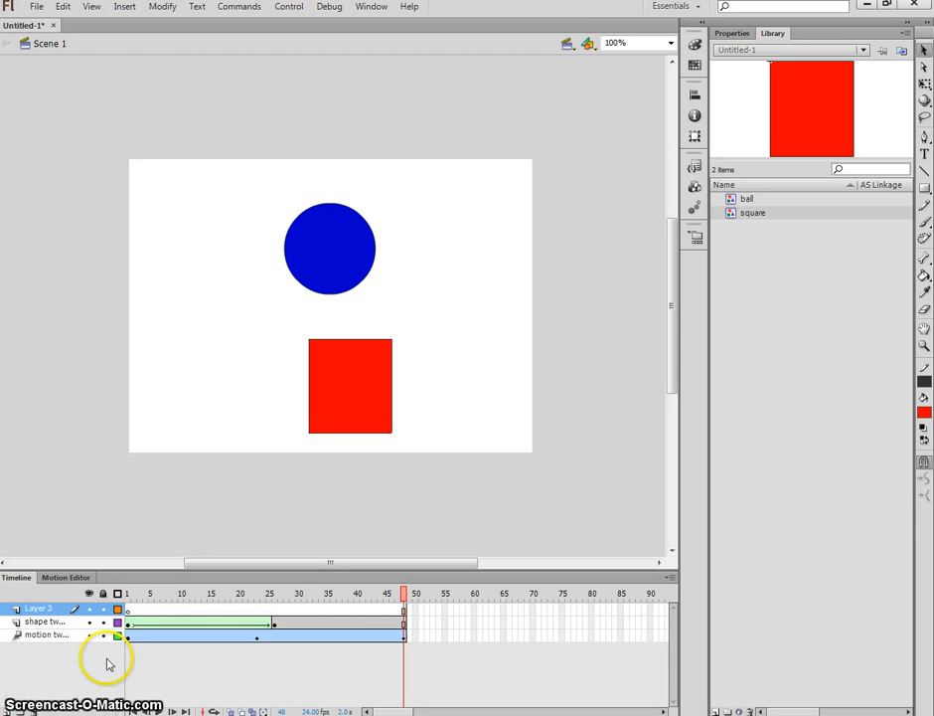
left_click(129, 609)
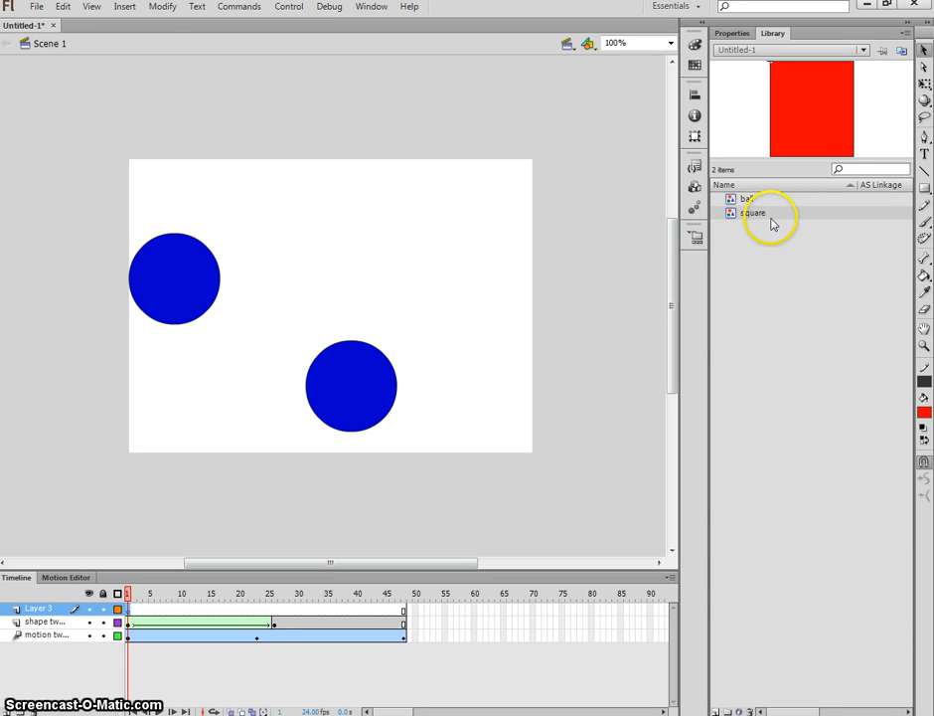
left_click_drag(774, 217, 329, 215)
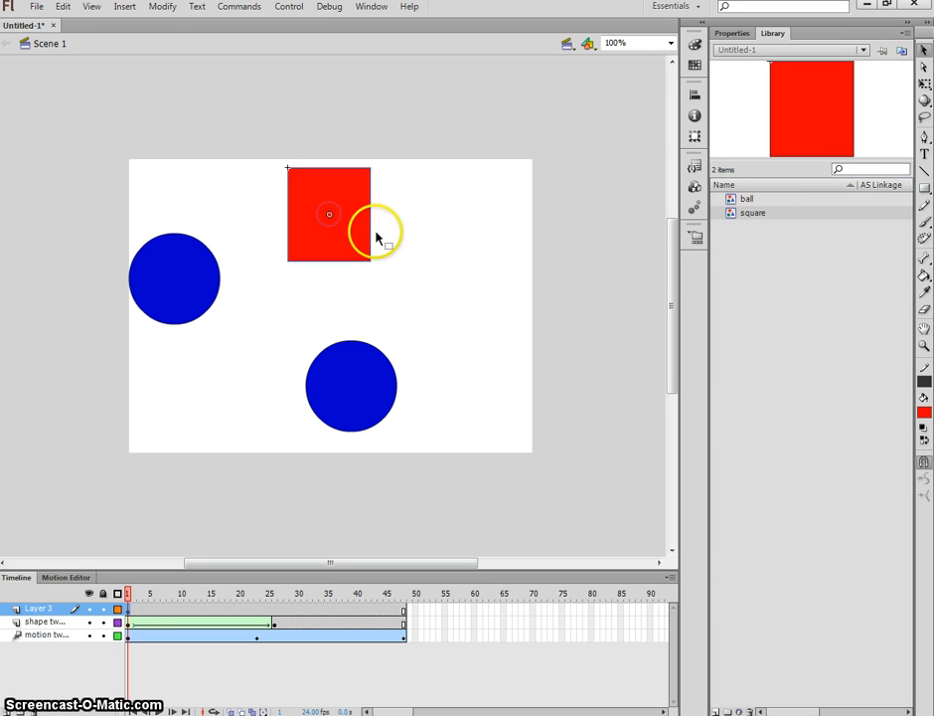
Step: Insert a keyframe at frame 26 of the new square layer and create a classic tween between frames 1 and 26
left_click(274, 609)
right_click(275, 609)
left_click(350, 317)
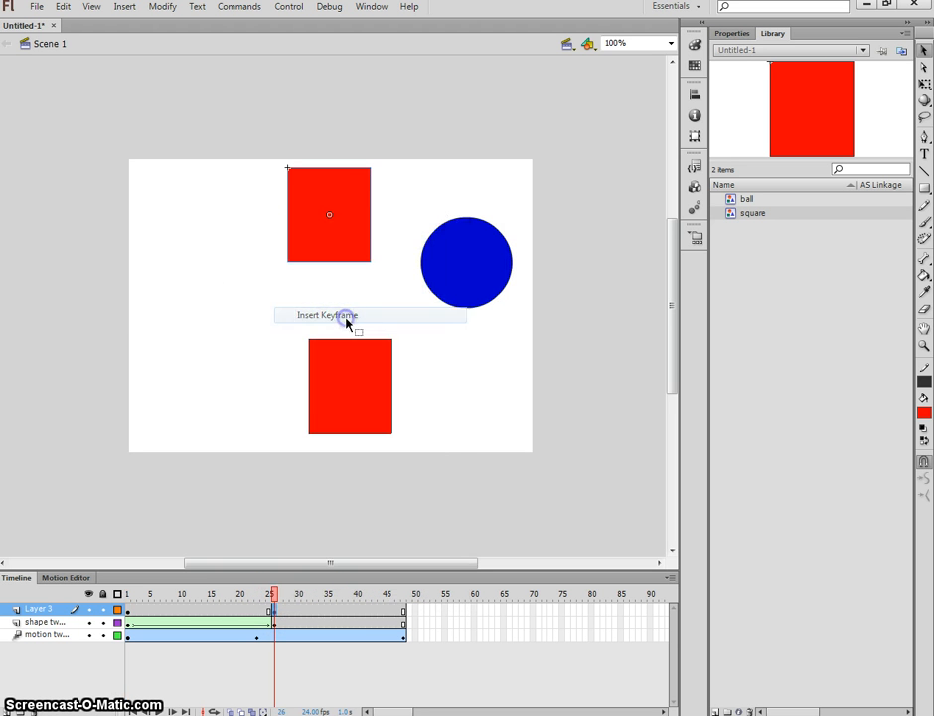
left_click_drag(271, 599, 328, 601)
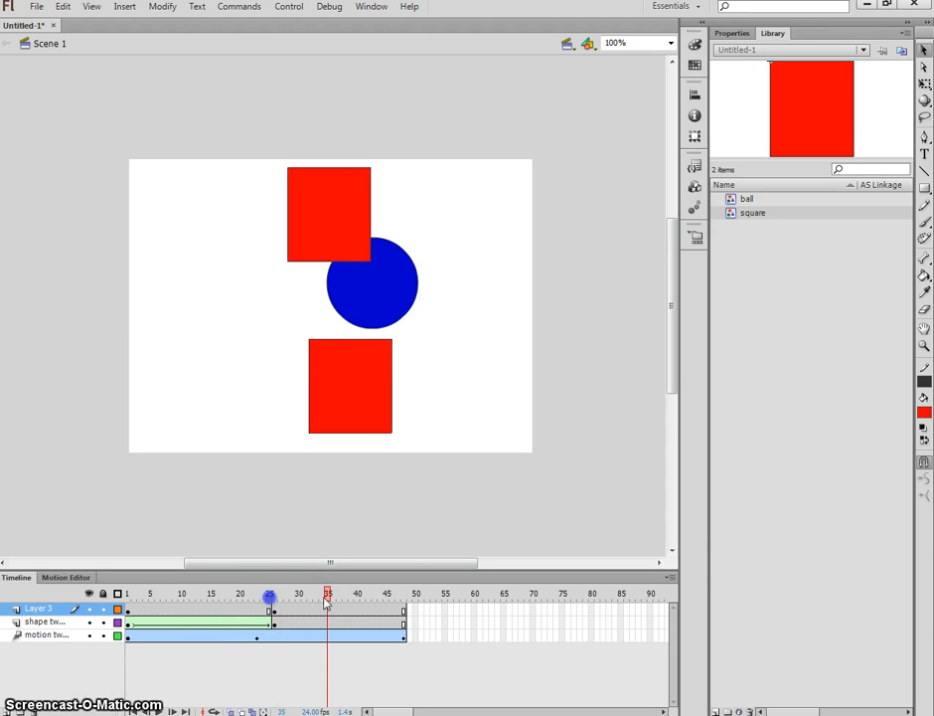
right_click(213, 609)
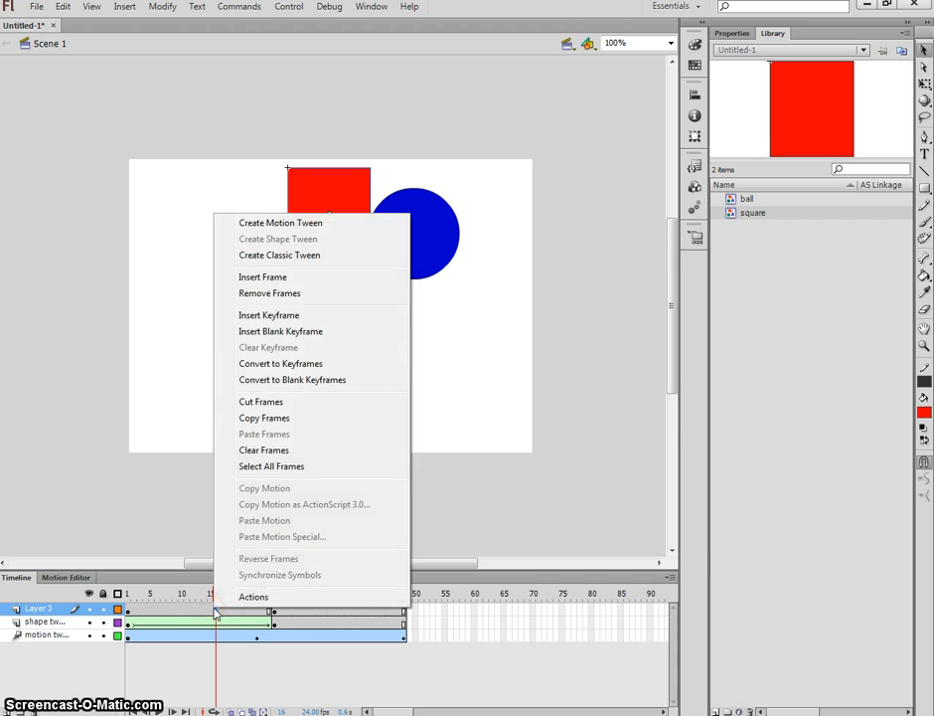
left_click(281, 255)
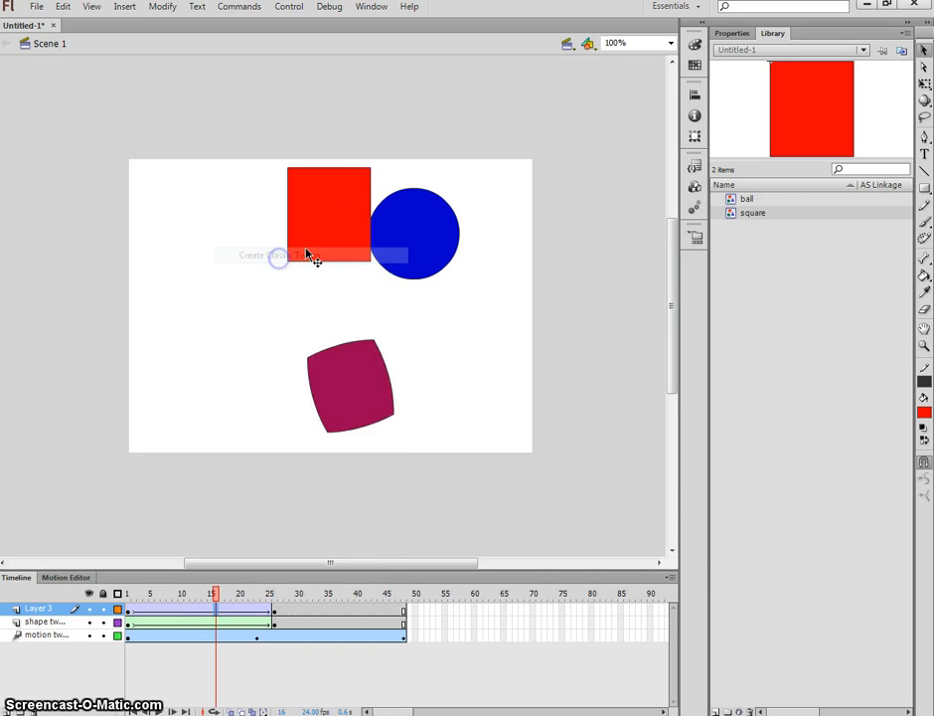
Step: Move the square at frame 26 of Layer 3 to the stage's lower-left area and play the animation
right_click(212, 599)
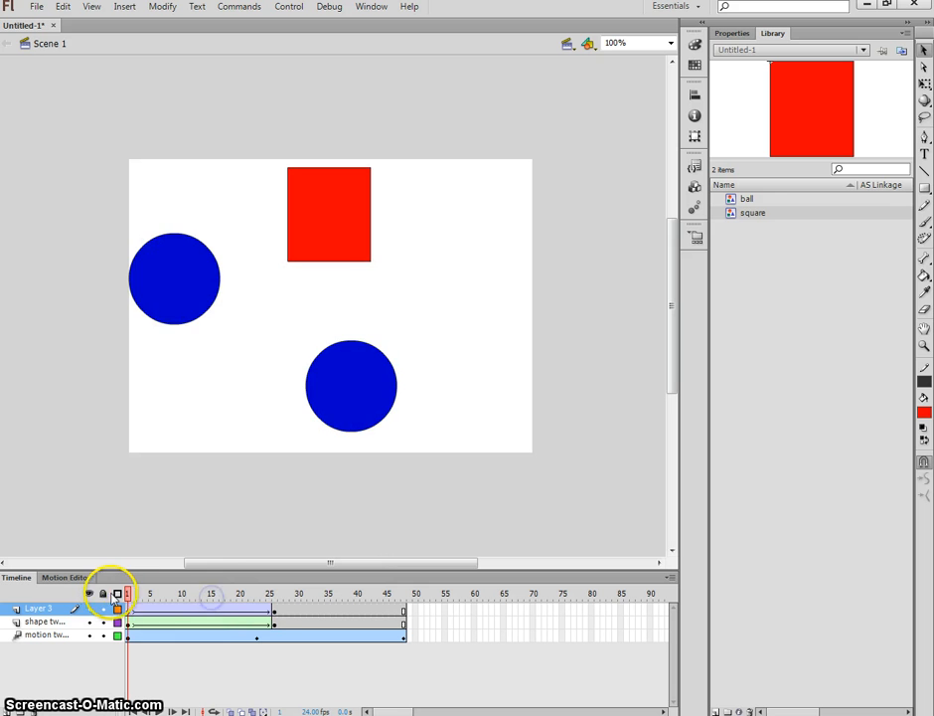
key("Return")
left_click(274, 612)
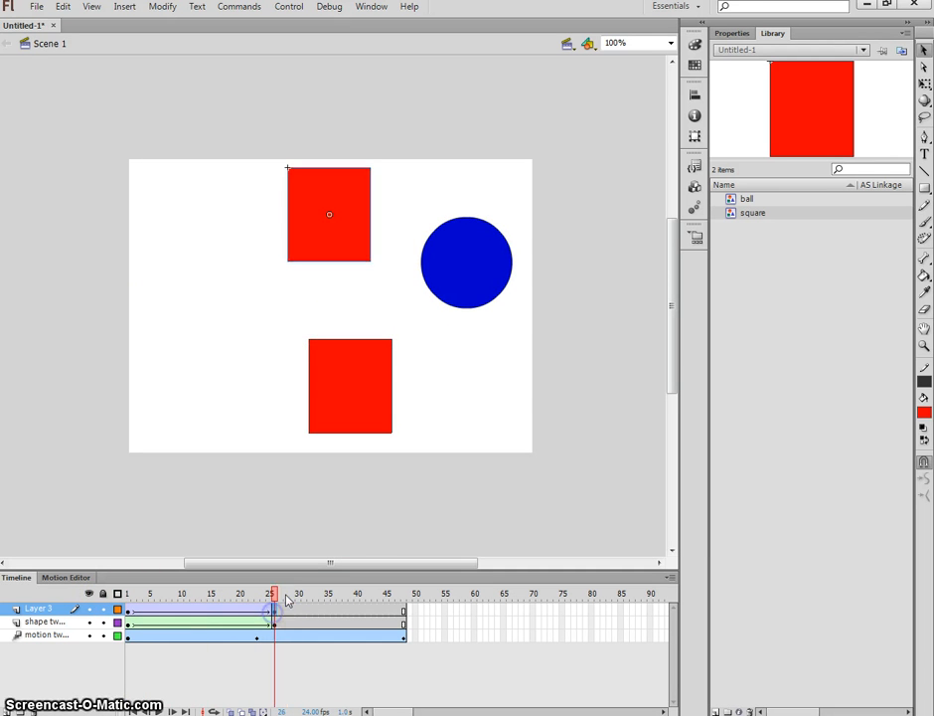
left_click_drag(343, 248, 193, 432)
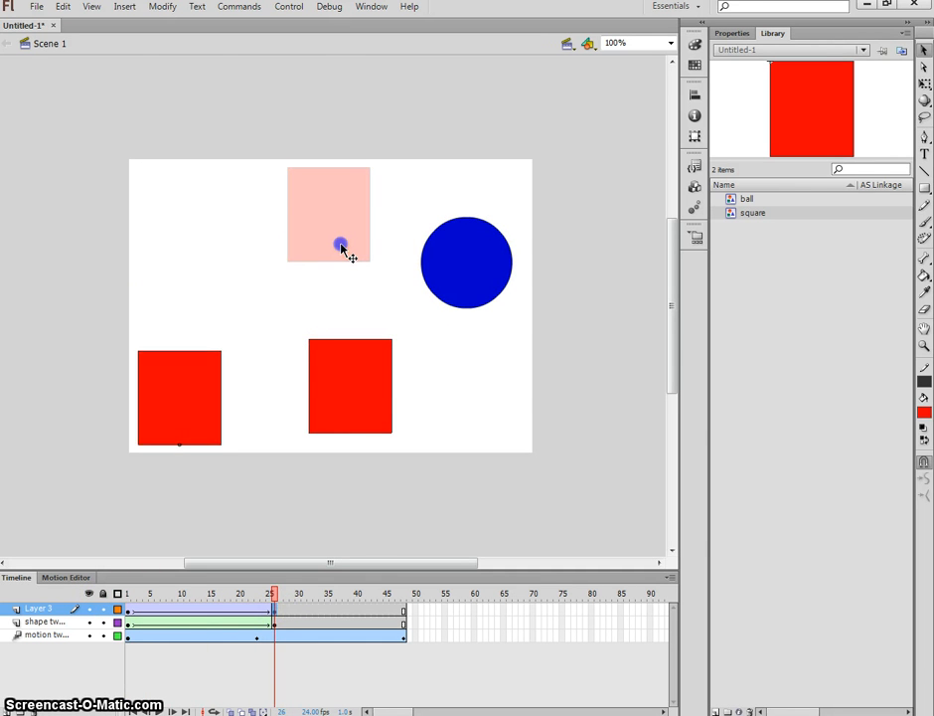
right_click(269, 598)
key("Return")
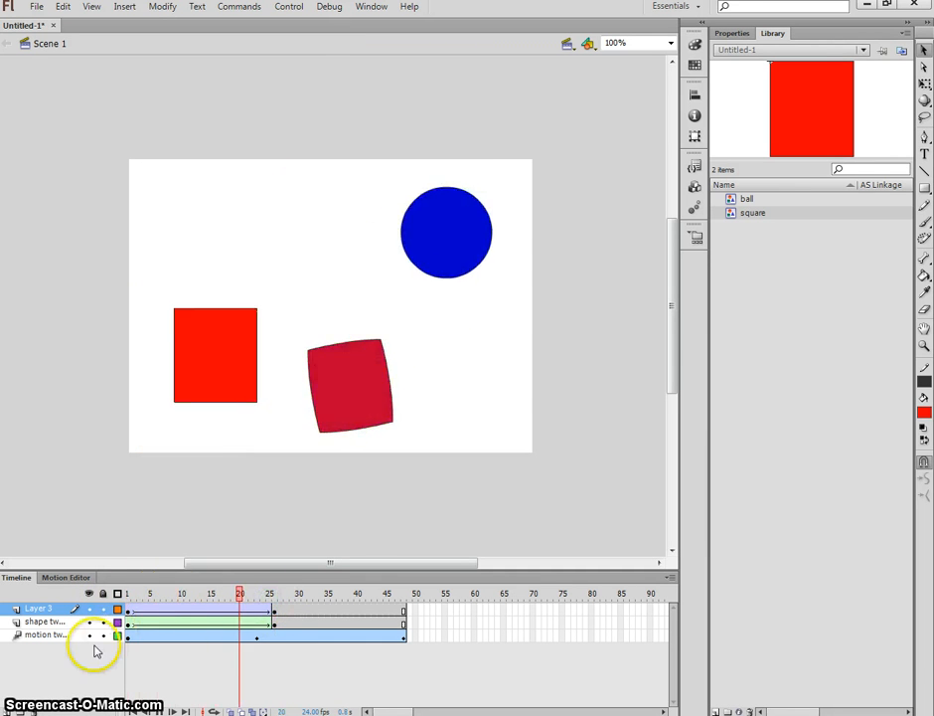
Step: Hide the shape tween and motion tween layers and review the isolated square around frame 30
left_click(89, 622)
left_click(89, 634)
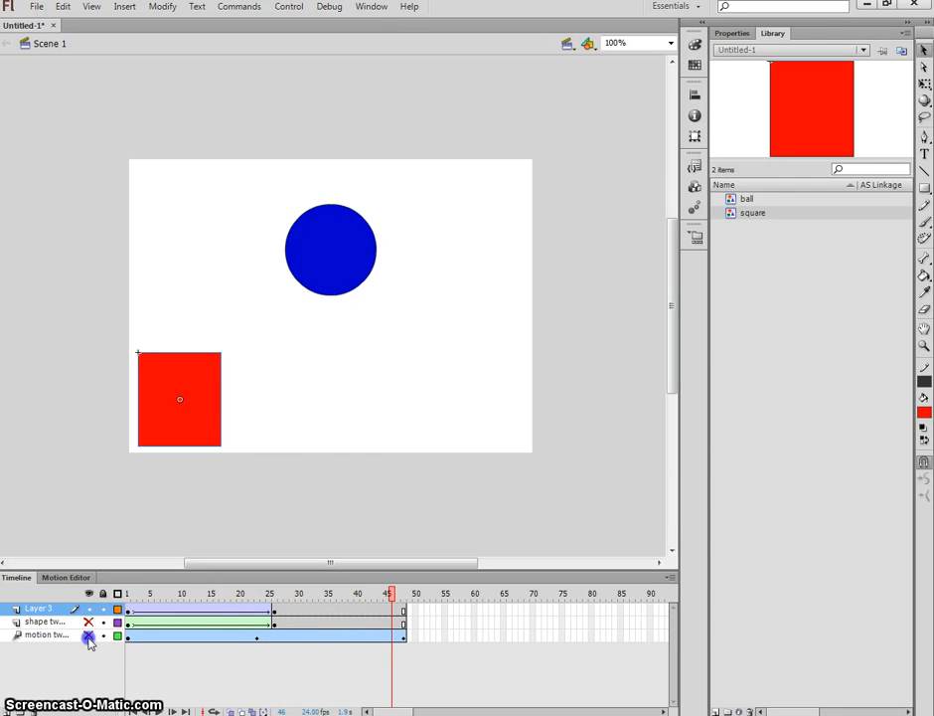
left_click(341, 601)
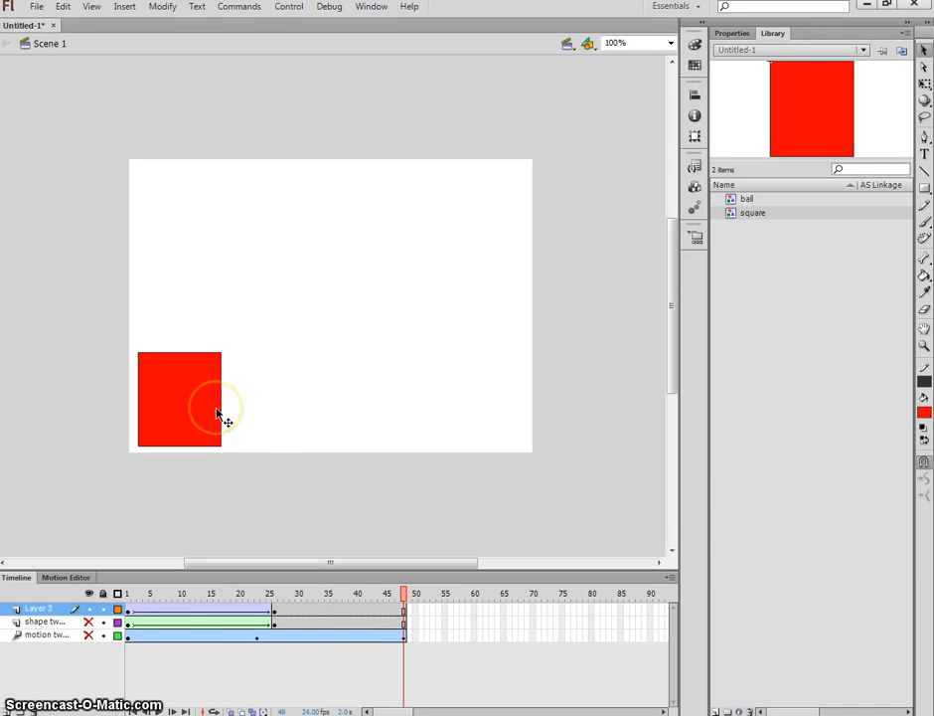
left_click(235, 360)
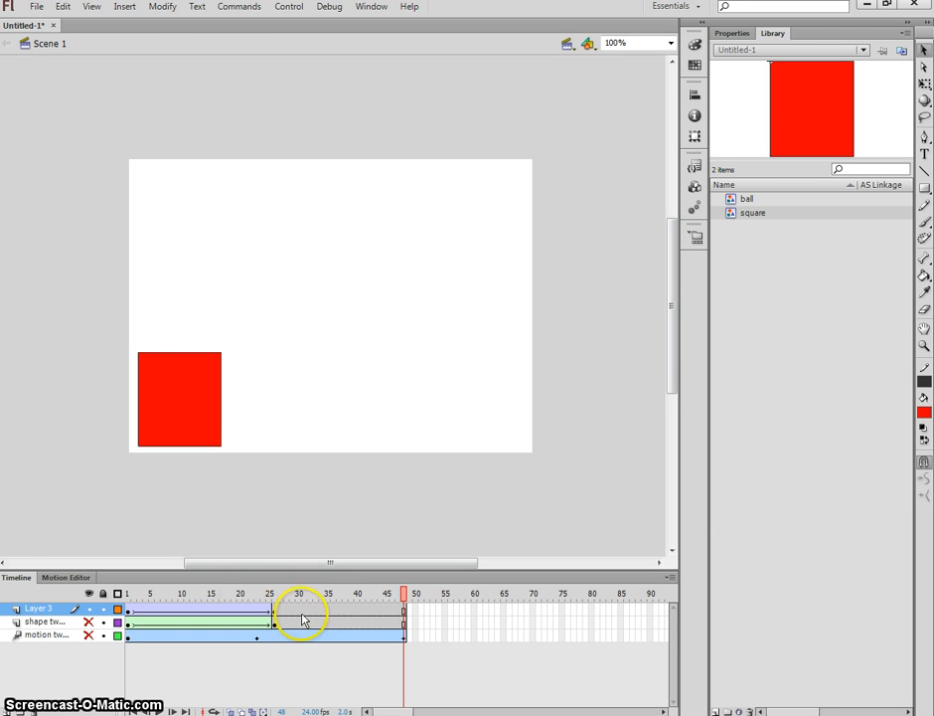
left_click_drag(323, 594, 358, 613)
left_click(403, 635)
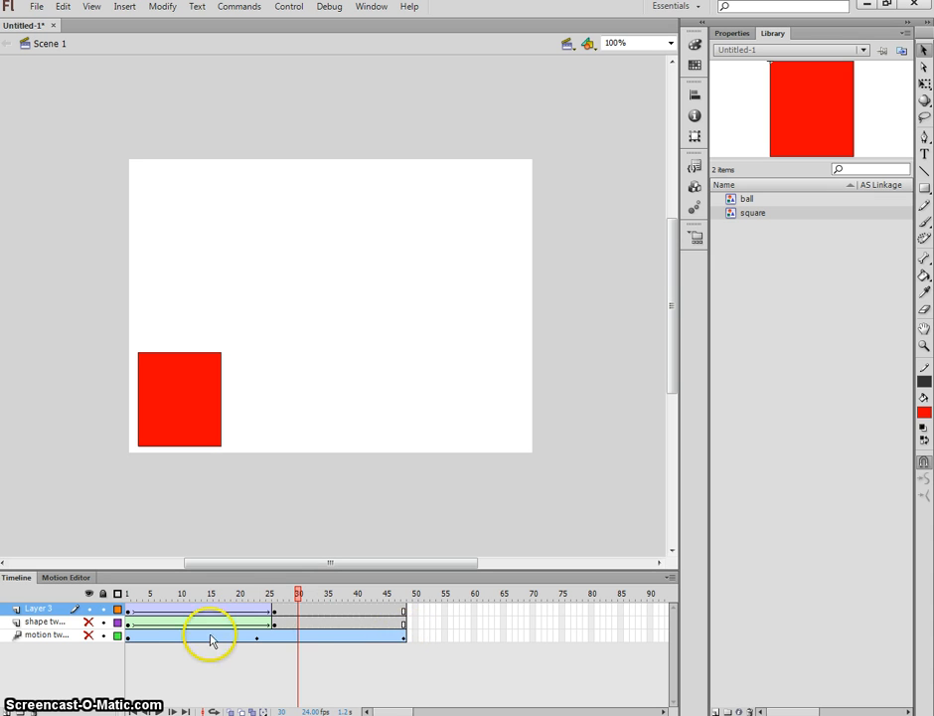
Step: Show the shape tween and motion tween layers again and scrub through the tweened frames of all three layers
left_click(89, 621)
left_click(89, 636)
left_click_drag(299, 595, 257, 594)
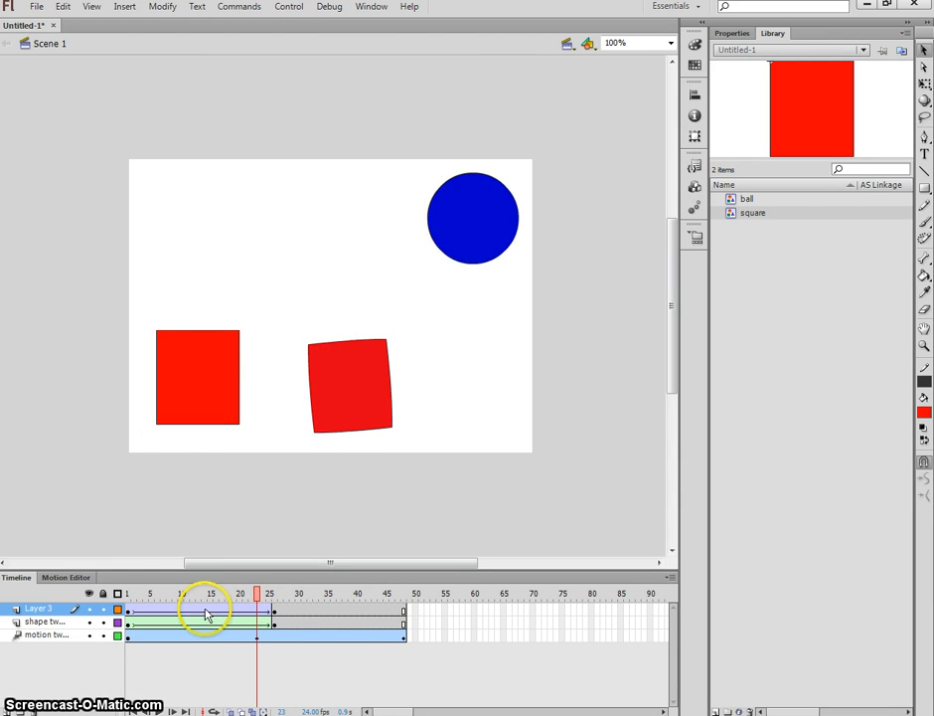
left_click(206, 615)
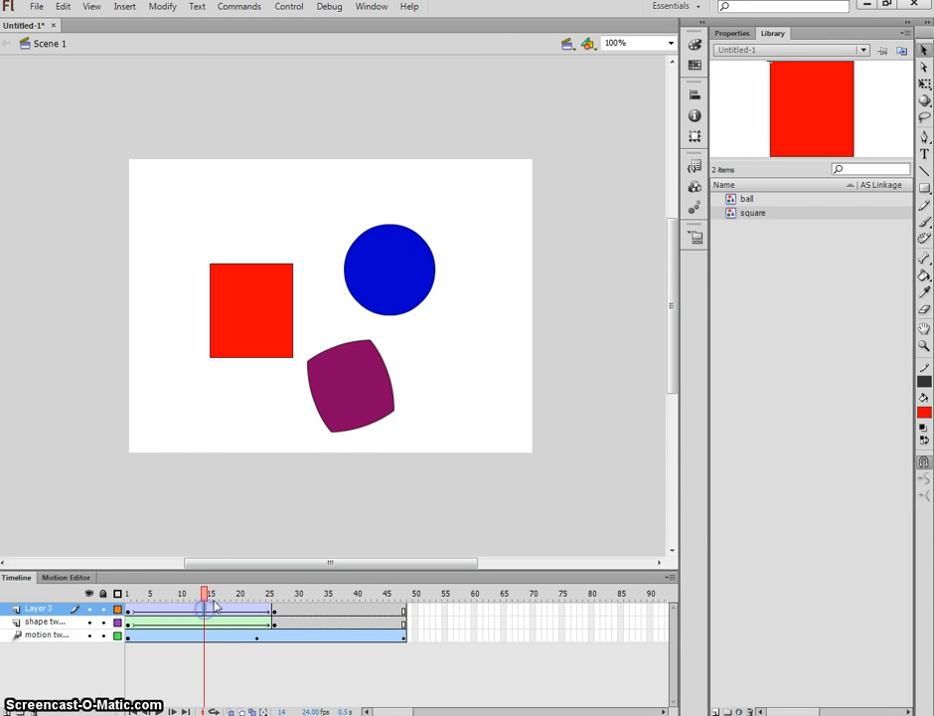
left_click(772, 34)
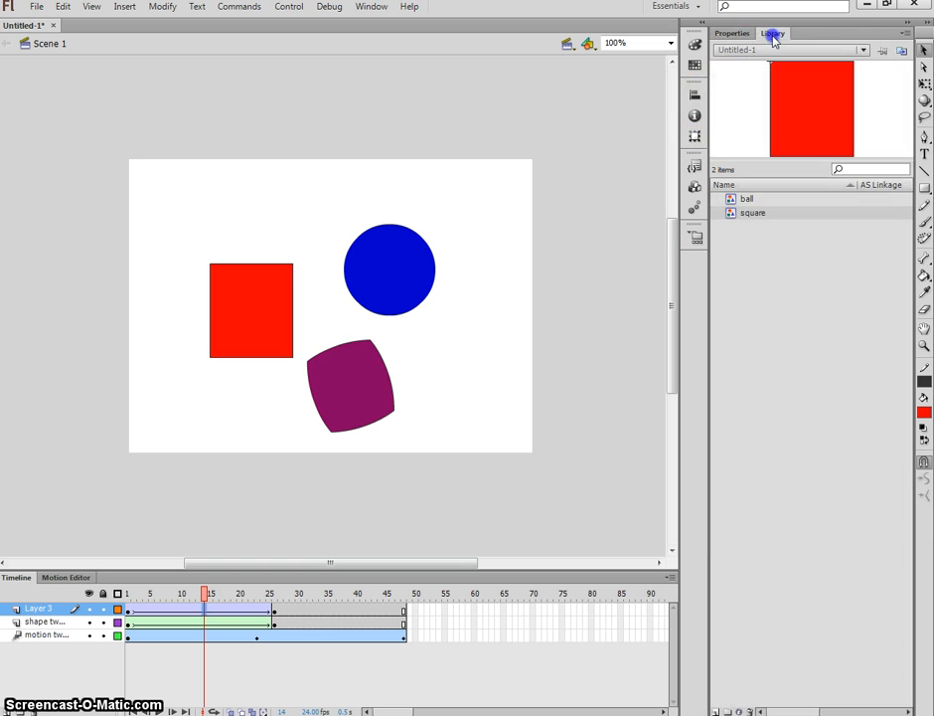
left_click(203, 608)
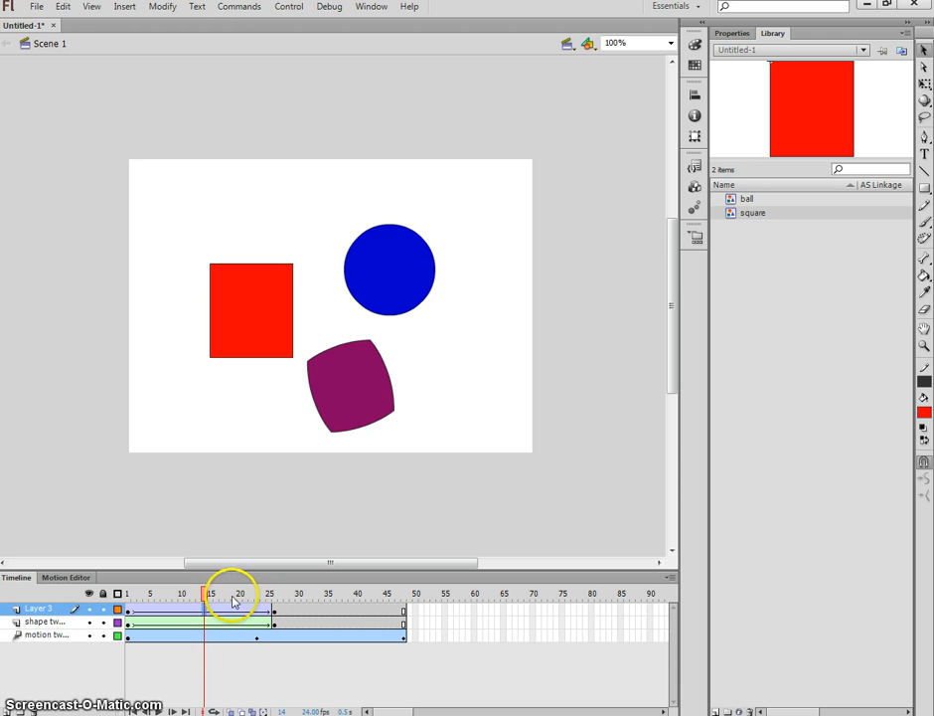
mouse_move(204, 594)
left_mouse_down()
mouse_move(403, 595)
mouse_move(228, 594)
left_mouse_up()
Step: Hide the shape tween and motion tween layers and add a classic motion guide to Layer 3
left_click(89, 621)
left_click(89, 634)
left_click(239, 595)
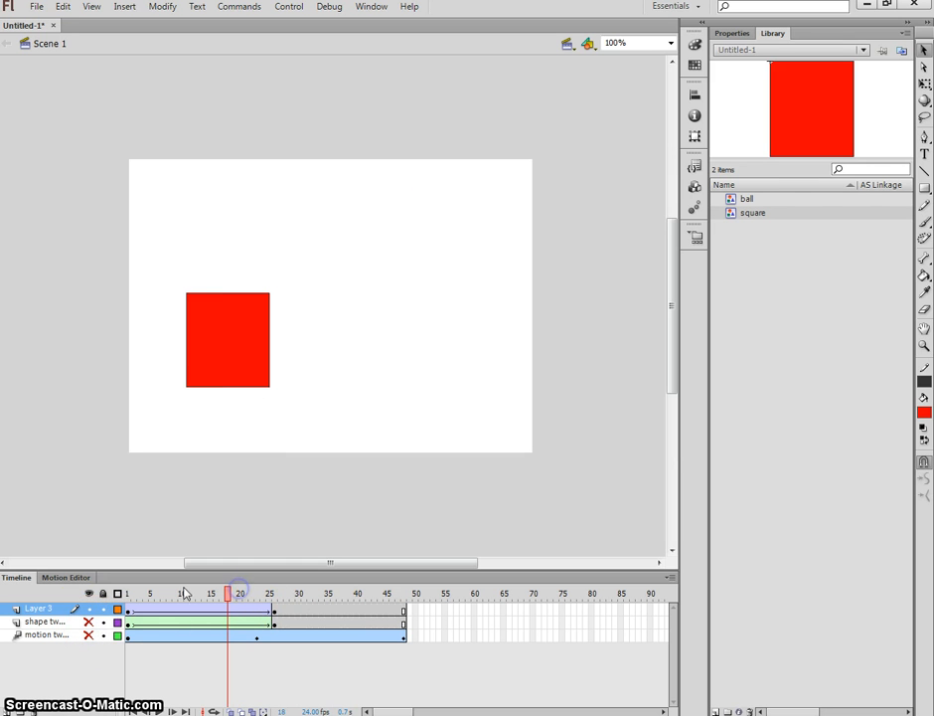
right_click(63, 607)
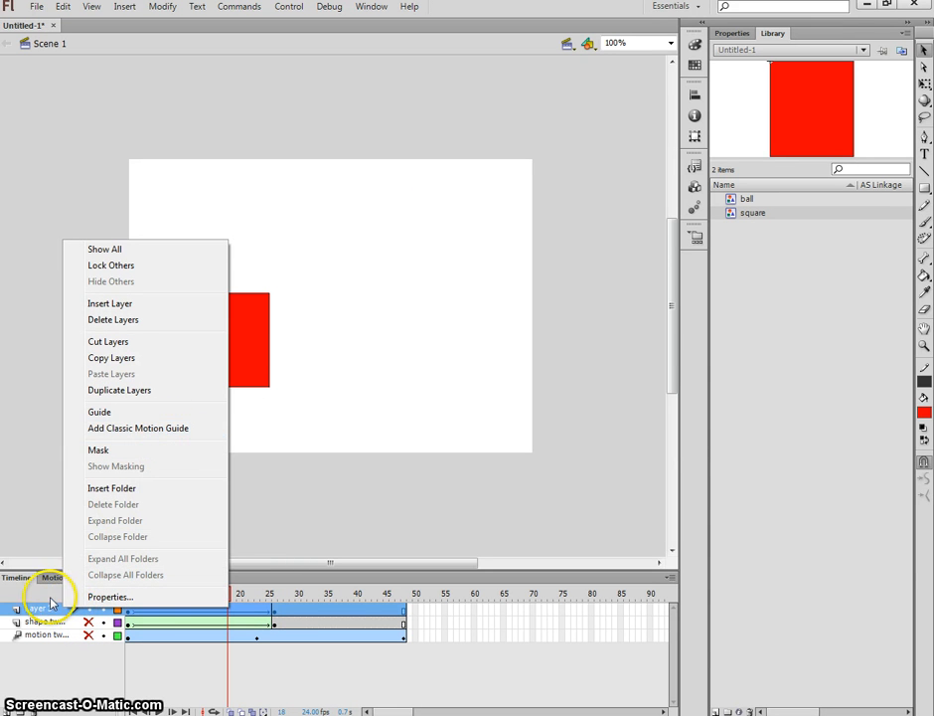
left_click(149, 428)
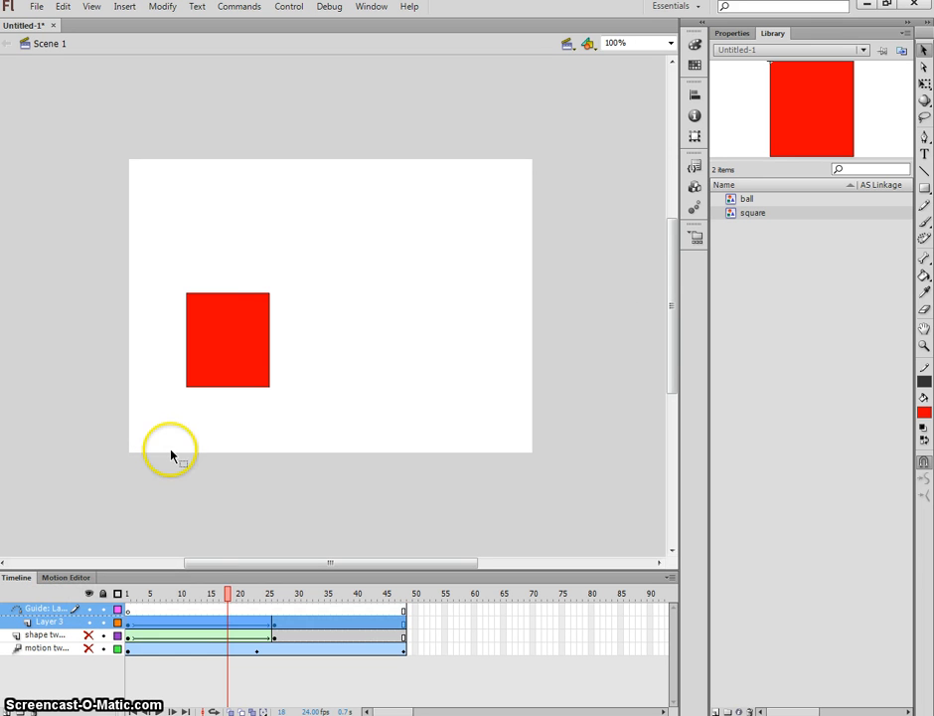
Step: Draw a winding path with the Pencil tool on the guide layer, from the stage's upper left to its lower left
left_click(228, 608)
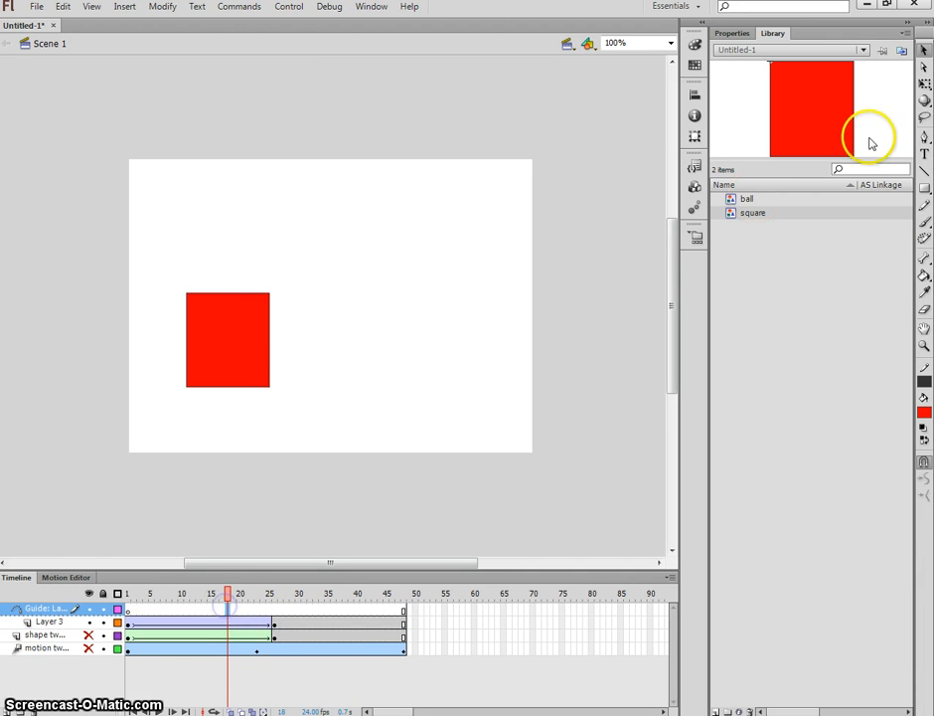
left_click(926, 208)
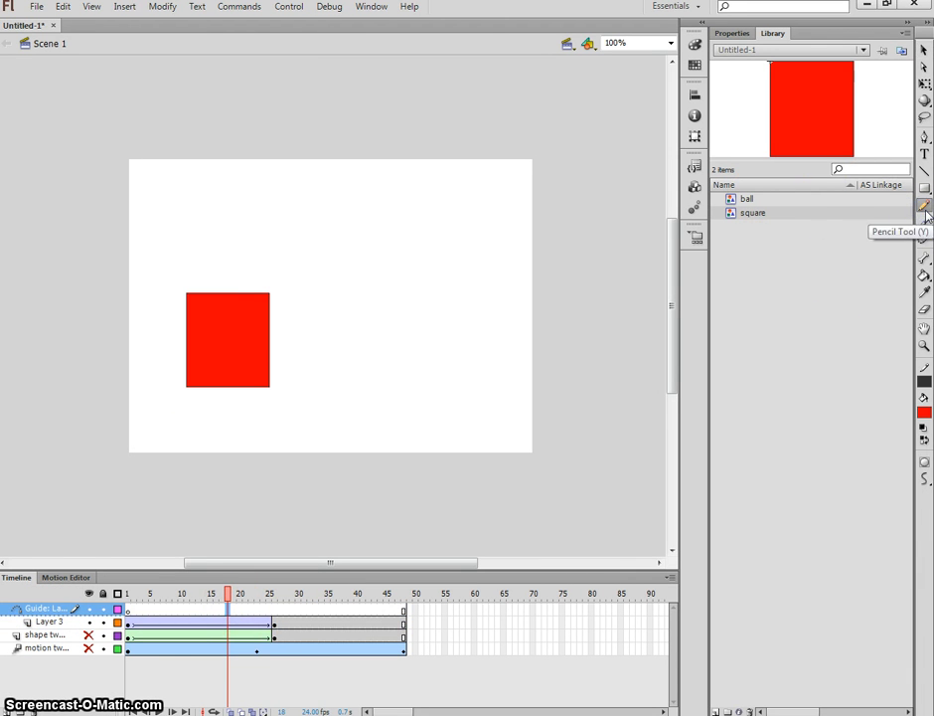
mouse_move(163, 233)
left_mouse_down()
mouse_move(273, 202)
mouse_move(244, 249)
mouse_move(306, 232)
mouse_move(359, 234)
mouse_move(294, 341)
left_mouse_up()
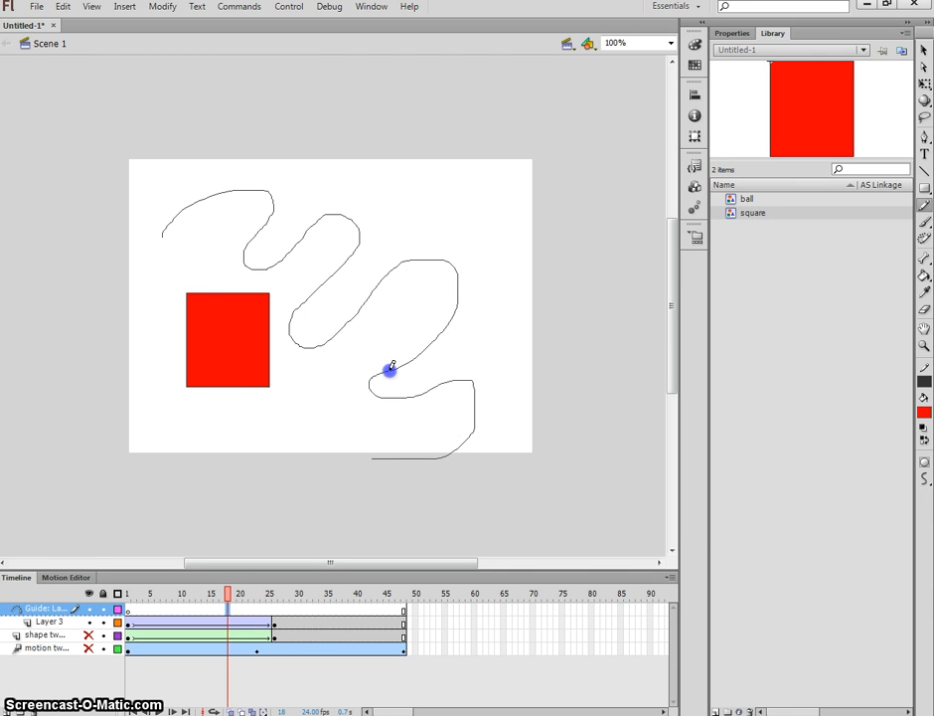
left_click_drag(250, 418, 247, 417)
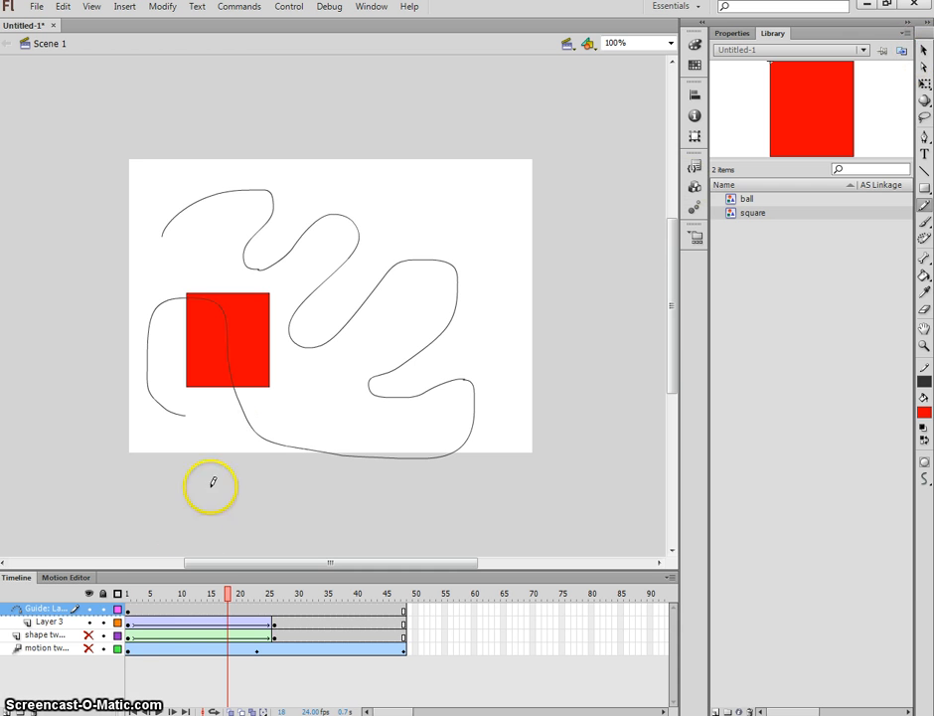
Step: Snap the square to the pencil path's start at frame 1 and to its end at frame 26, and scrub the tween
left_click(127, 622)
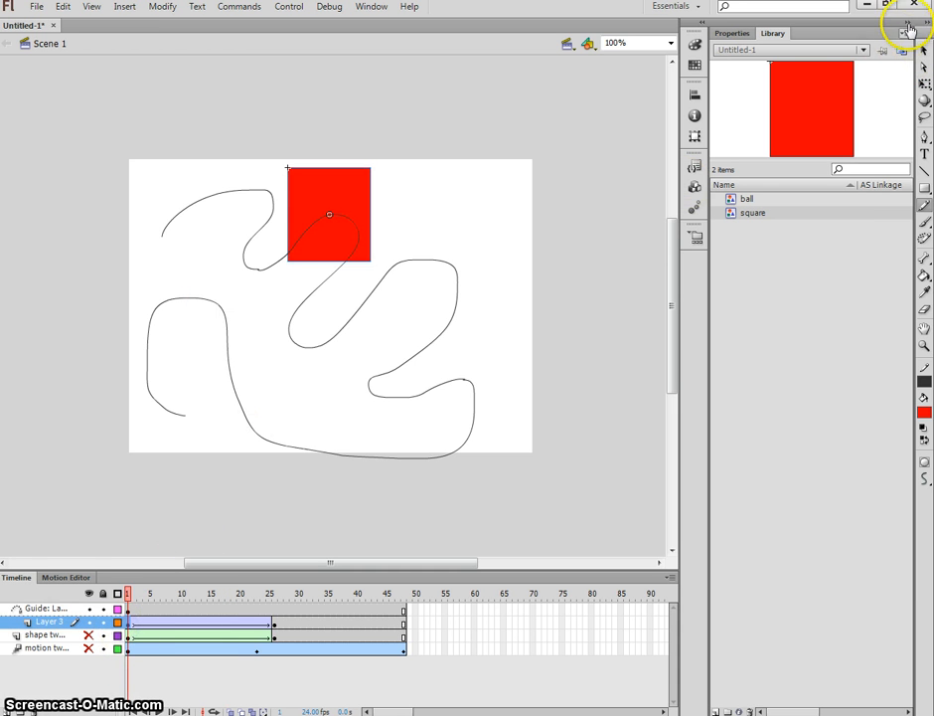
left_click_drag(318, 205, 173, 249)
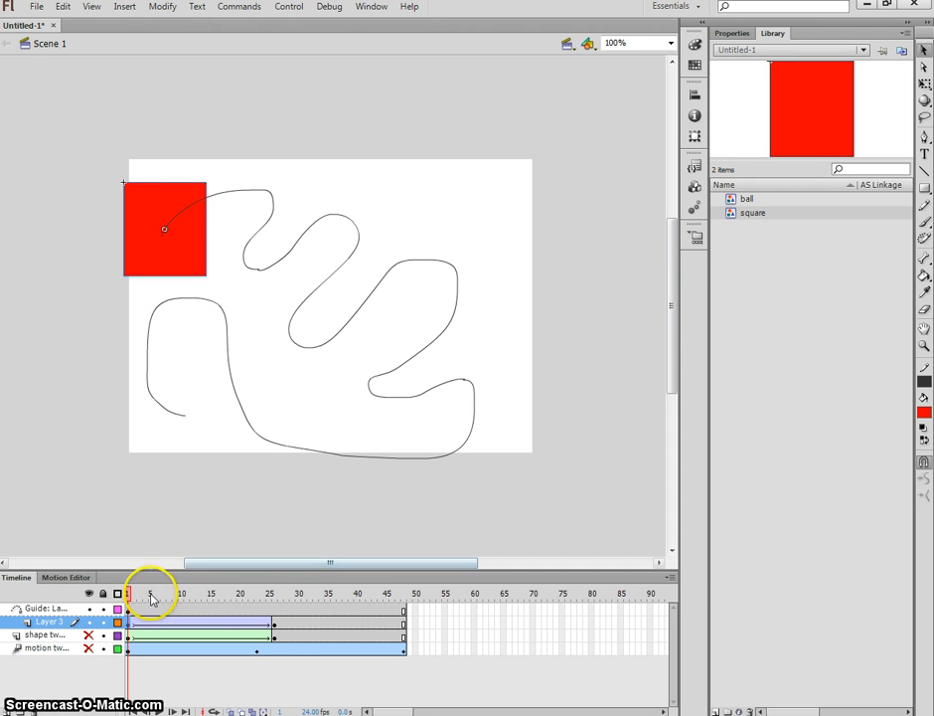
left_click(276, 626)
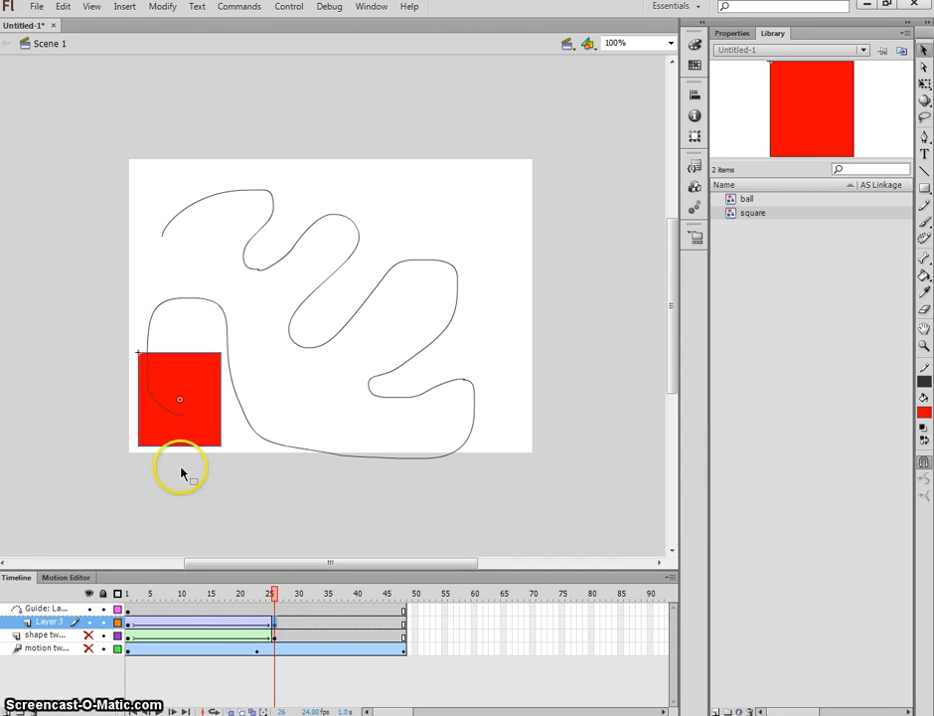
mouse_move(183, 404)
left_mouse_down()
mouse_move(189, 412)
mouse_move(180, 416)
left_mouse_up()
left_click(279, 608)
mouse_move(275, 597)
left_mouse_down()
mouse_move(131, 596)
mouse_move(316, 597)
mouse_move(110, 597)
left_mouse_up()
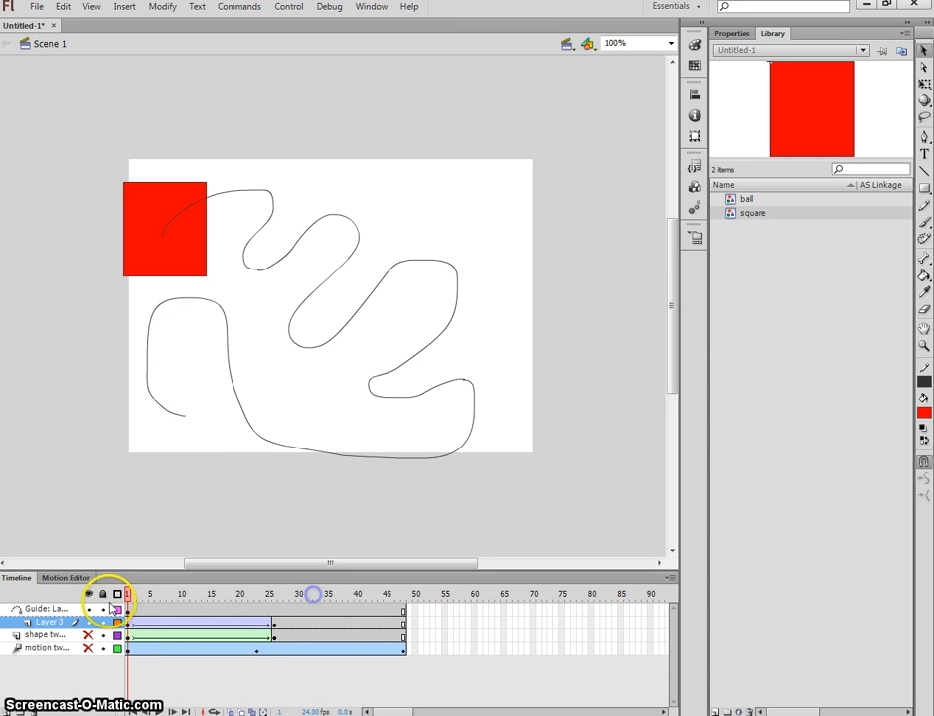
Step: Delete the guide layer's pencil path and paint a winding path with the Brush tool from the stage's upper left to its lower left
left_click(38, 608)
key("Delete")
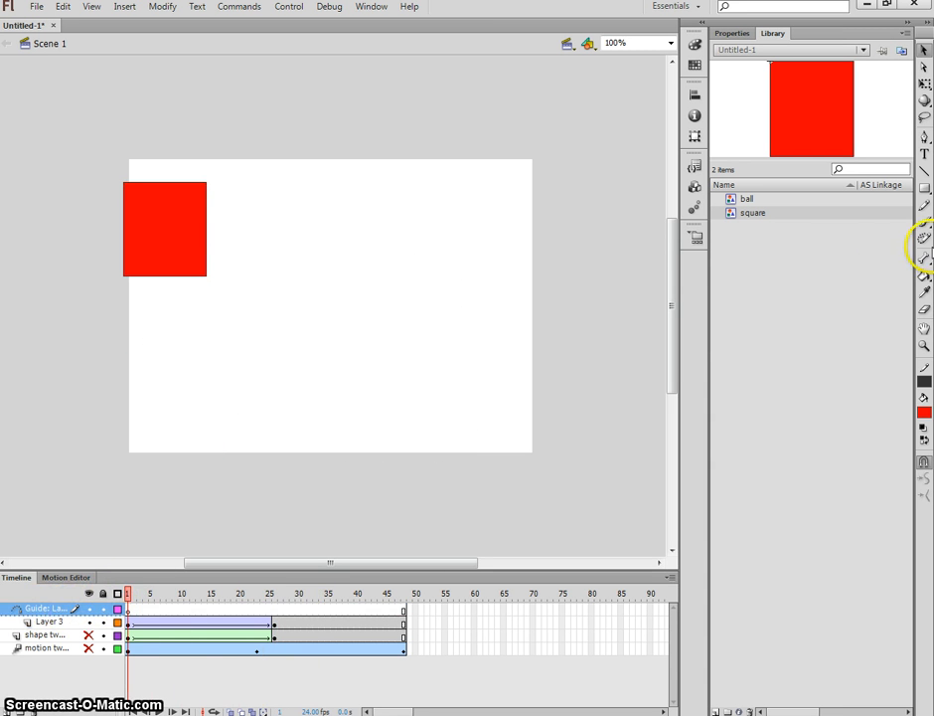
left_click(925, 221)
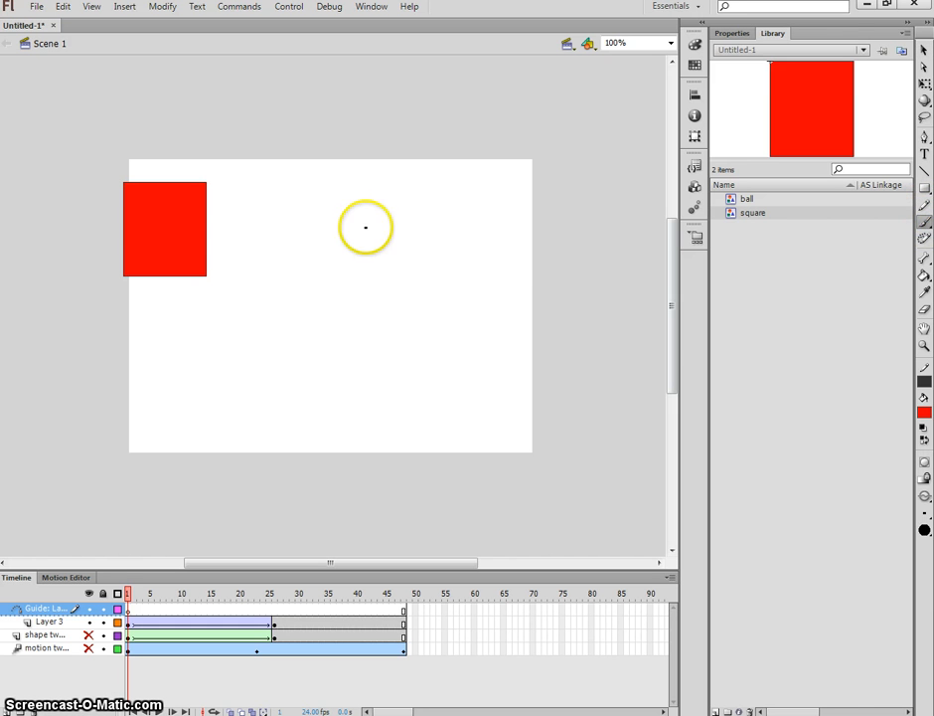
left_click_drag(279, 194, 192, 221)
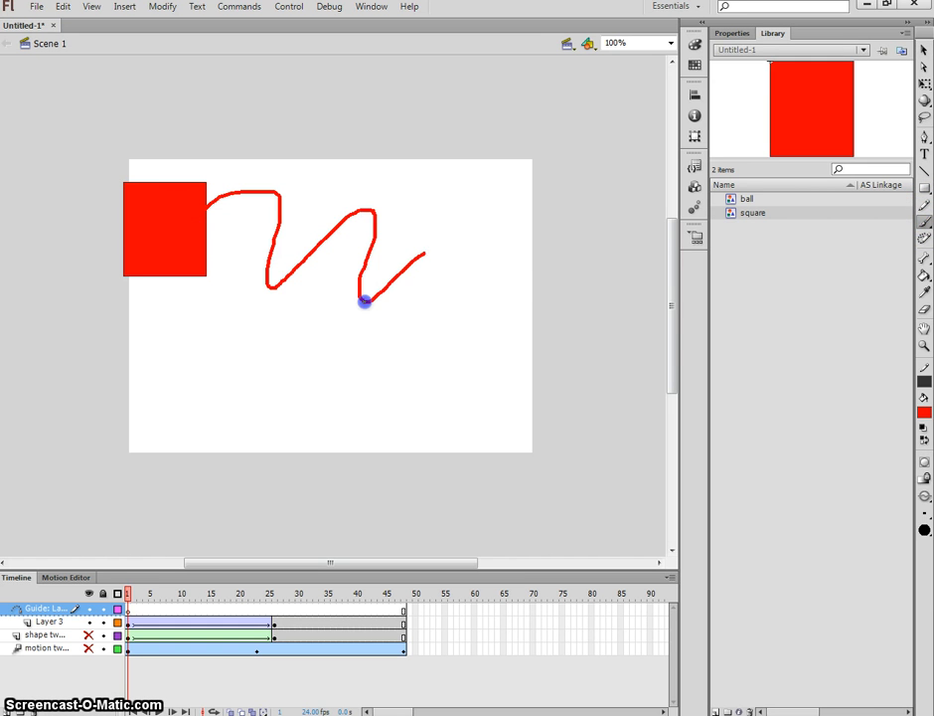
left_click_drag(180, 409, 146, 430)
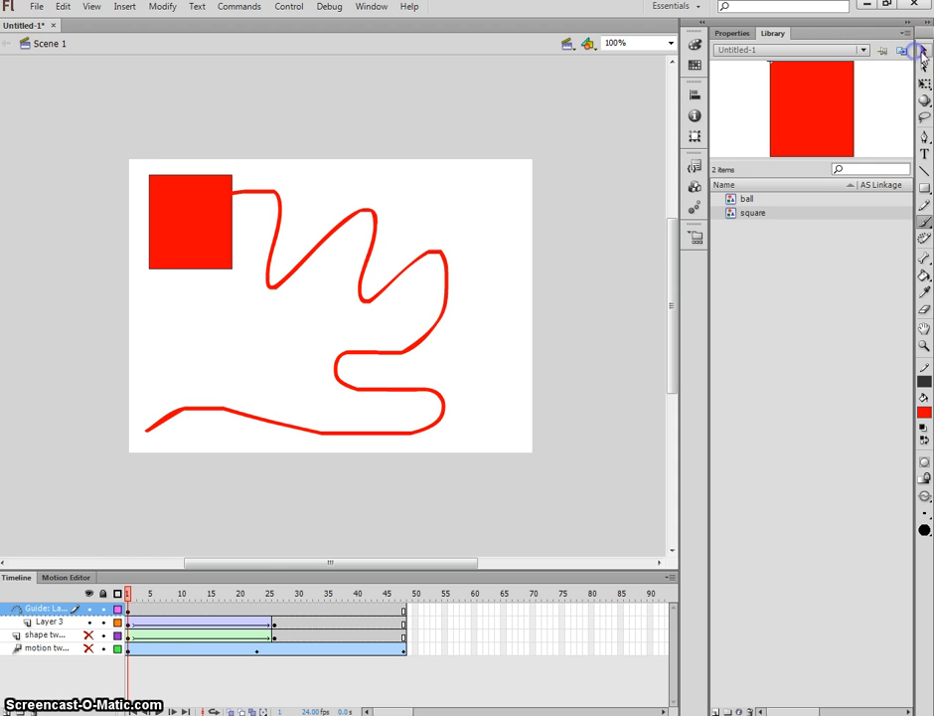
Step: Place the square on the painted path's start at frame 1 and on its end at frame 26, and play the animation
left_click(922, 53)
left_click(129, 623)
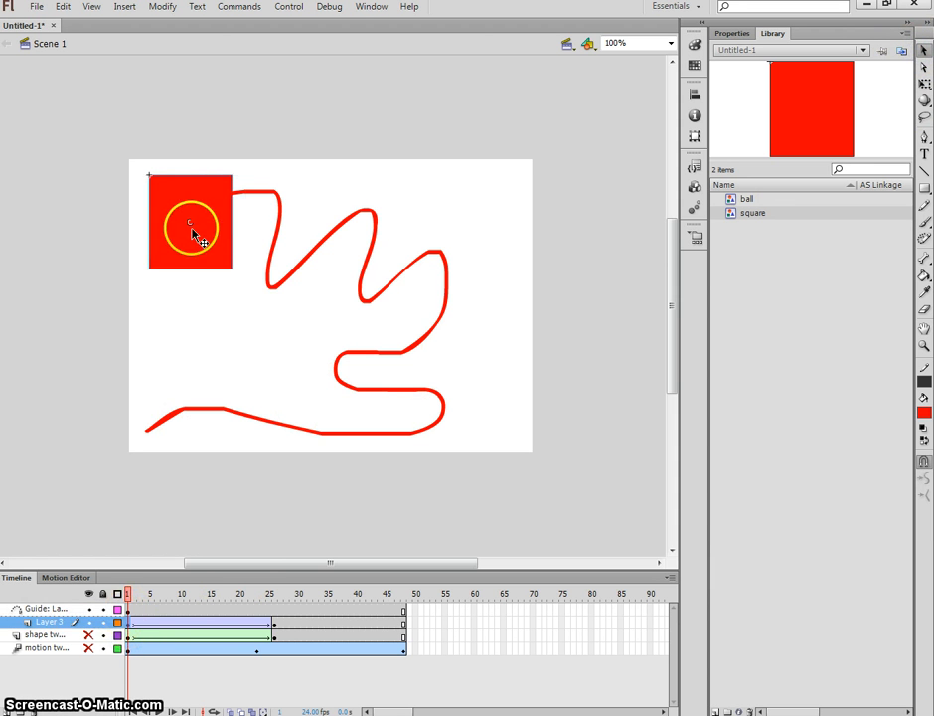
mouse_move(192, 230)
left_mouse_down()
mouse_move(184, 313)
mouse_move(196, 233)
left_mouse_up()
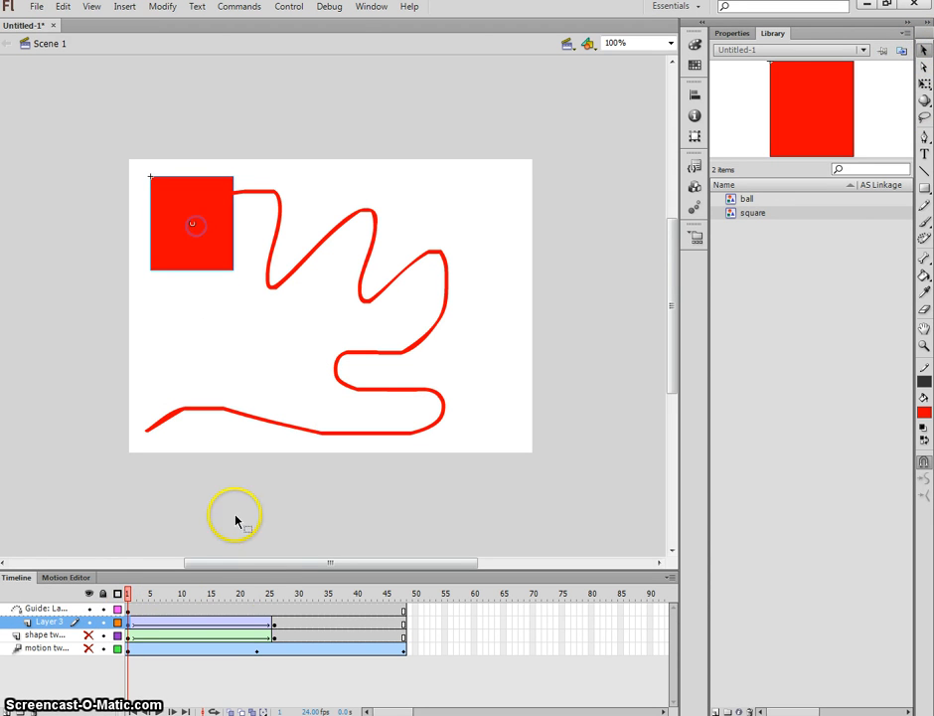
left_click(276, 624)
left_click_drag(185, 429, 167, 439)
left_click(276, 594)
left_click_drag(276, 594, 128, 594)
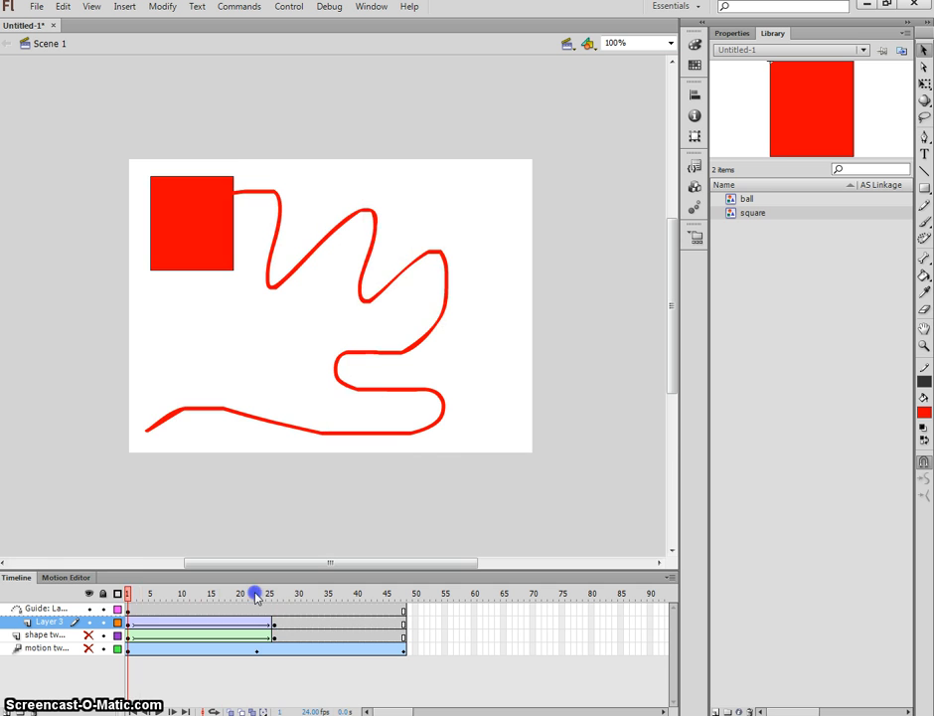
key("Return")
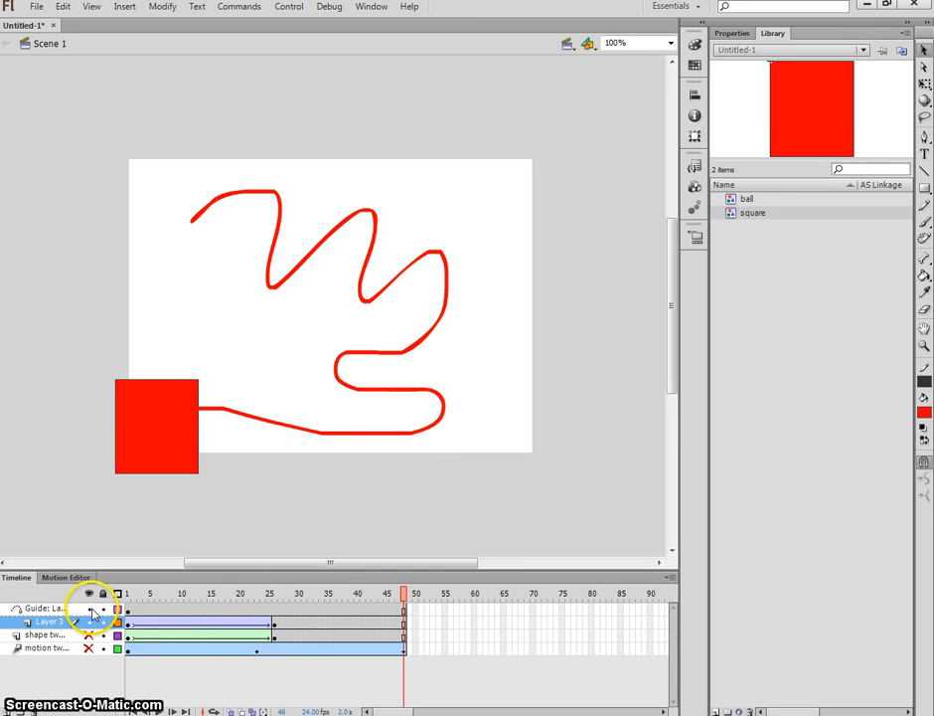
Step: Toggle the guide layer's visibility off and on, test the movie in the player window, and close the preview
left_click(88, 608)
left_click(69, 608)
left_click(89, 608)
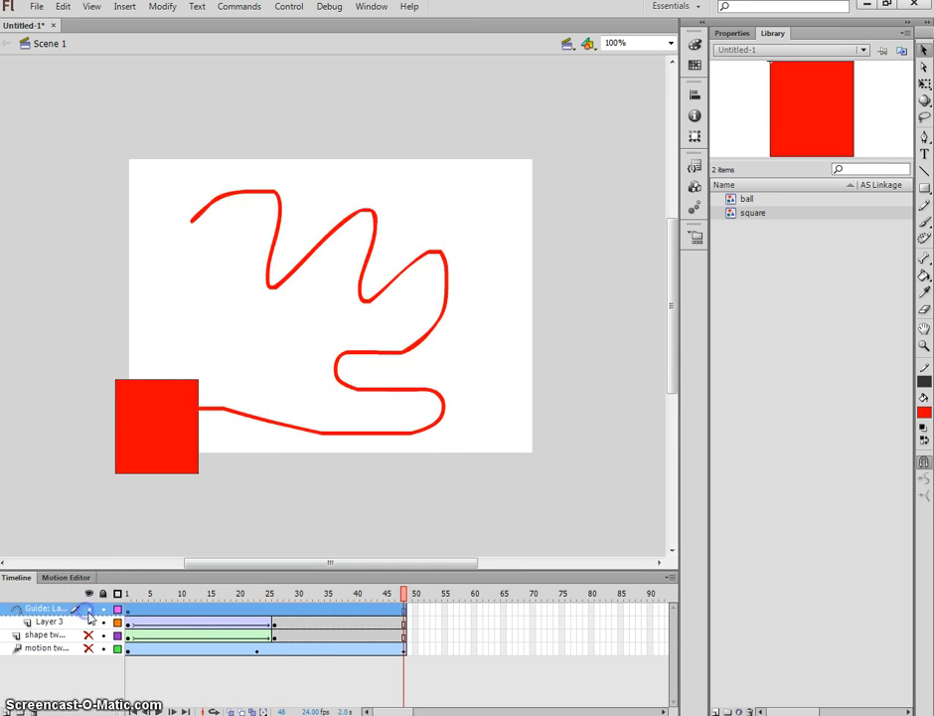
key("ctrl+Return")
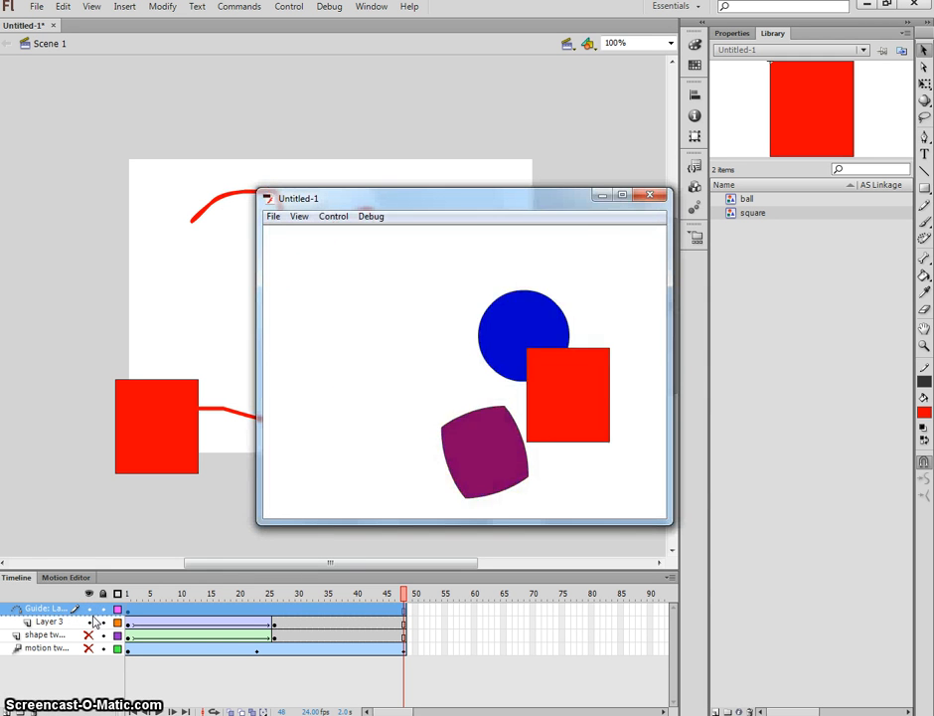
left_click(651, 194)
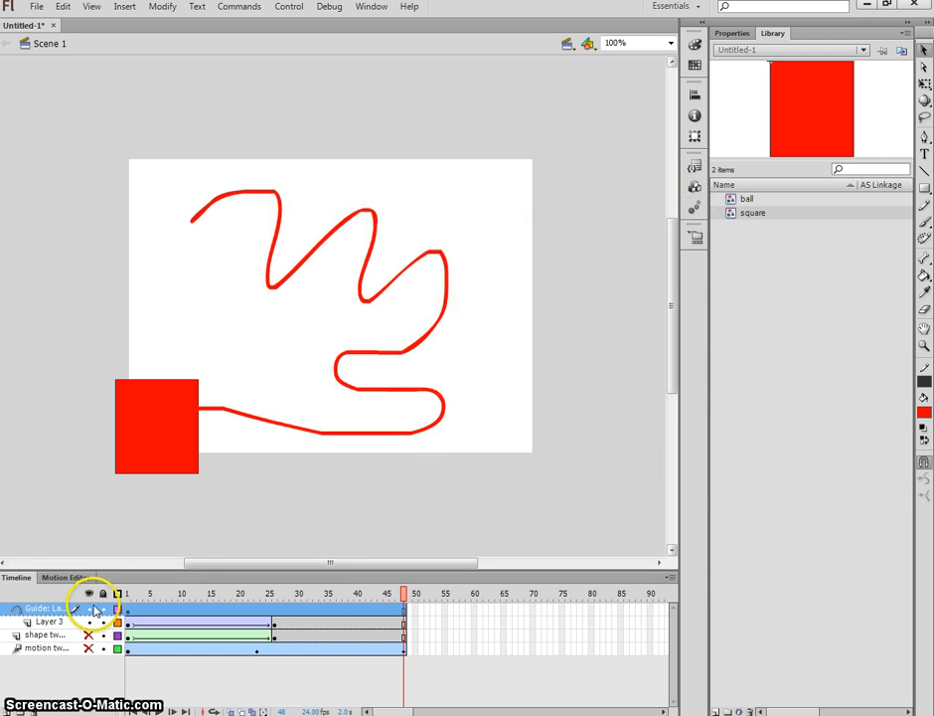
Step: Hide the guide layer and show the shape tween and motion tween layers
left_click(89, 608)
left_click(89, 634)
left_click(89, 648)
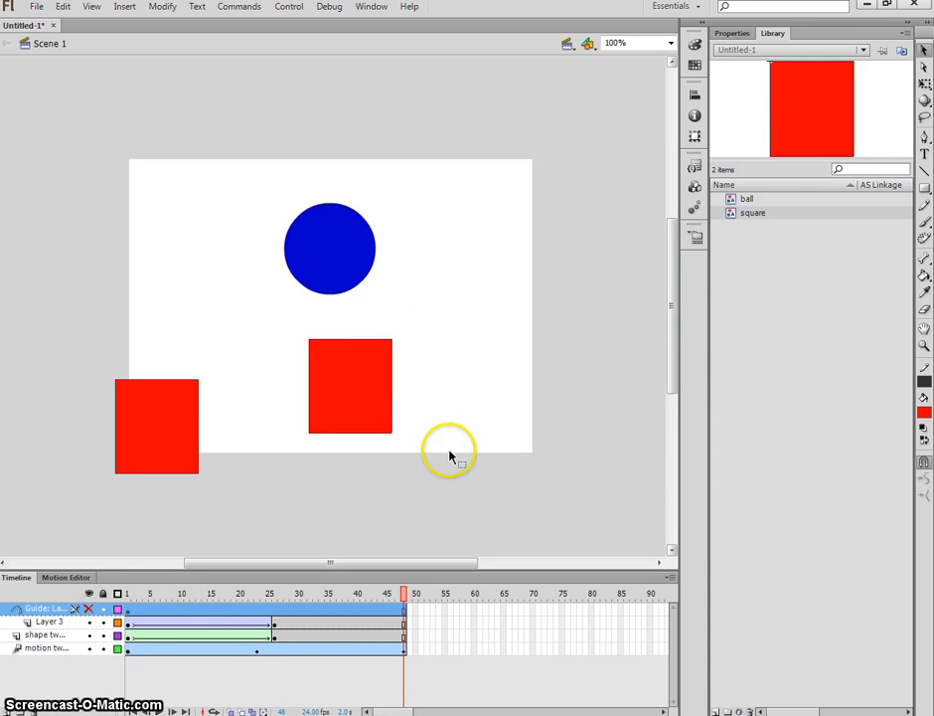
Step: Test the movie with the guide layer hidden in the player window and close the preview
key("ctrl+Return")
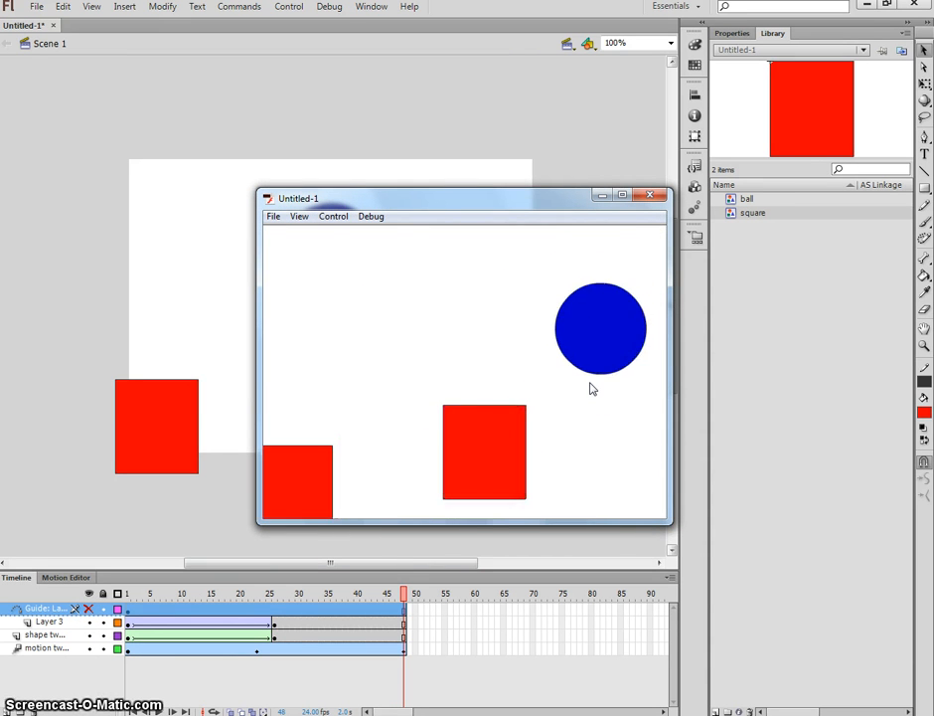
left_click(651, 197)
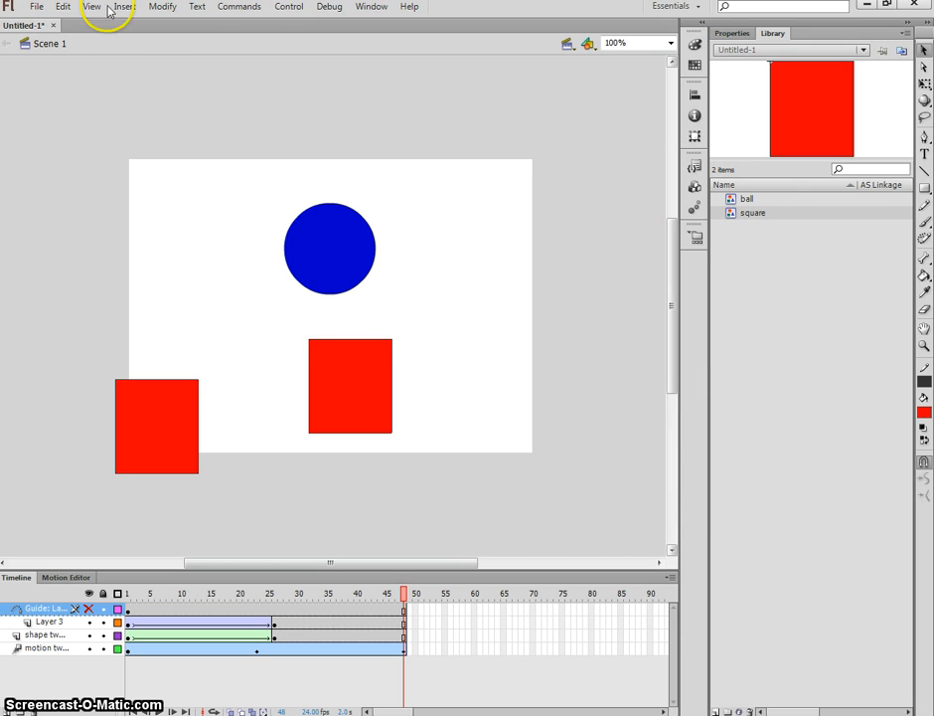
left_click(126, 6)
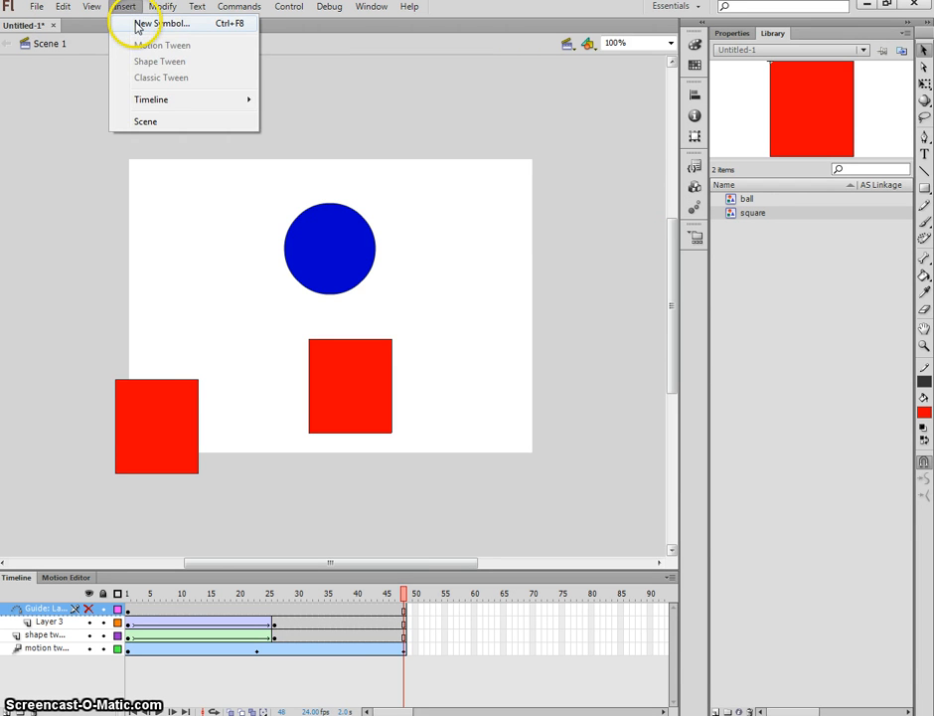
left_click(361, 100)
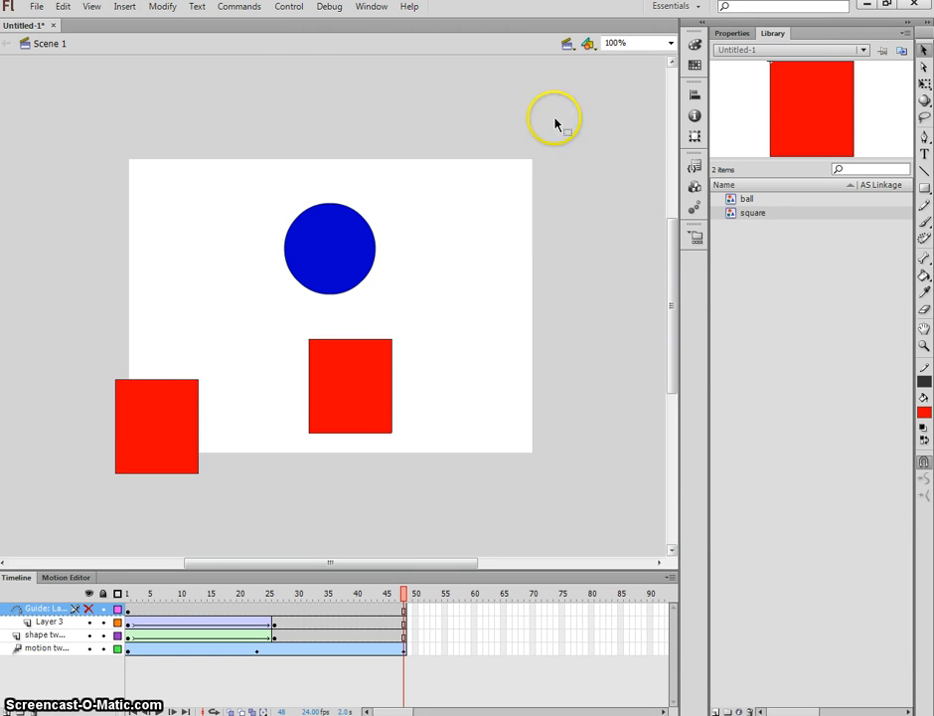
left_click_drag(388, 355, 235, 199)
left_click(491, 283)
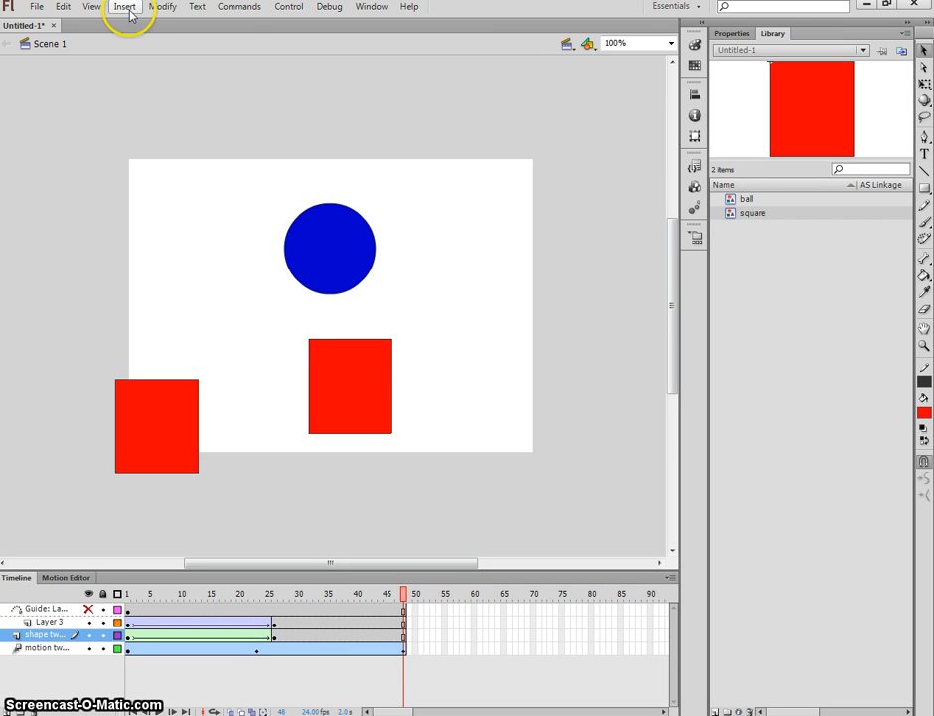
Step: Create a new movie clip symbol named bird
left_click(127, 8)
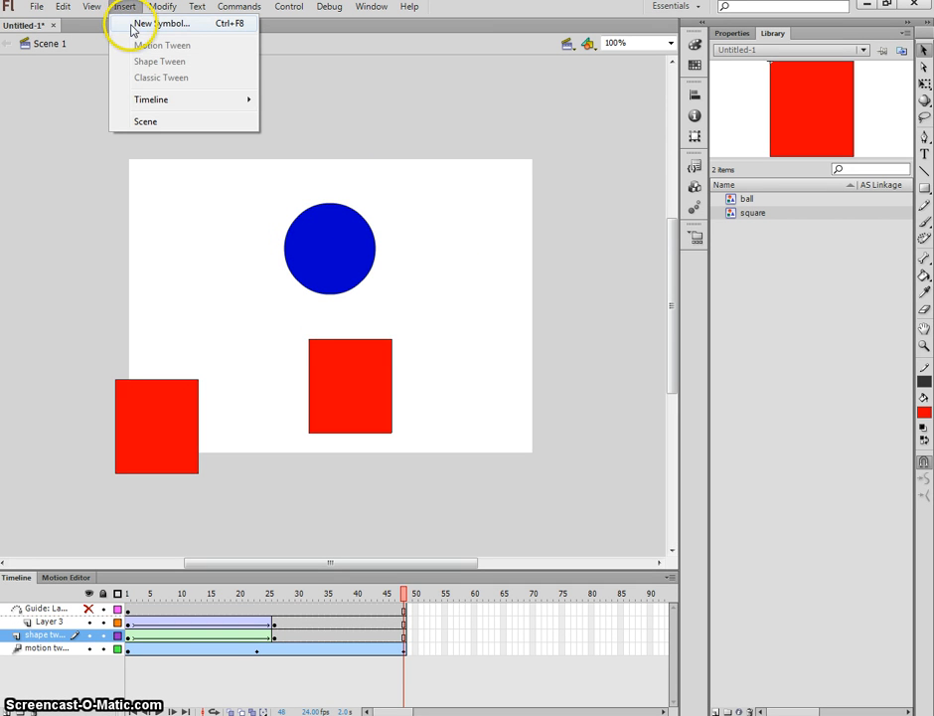
left_click(133, 26)
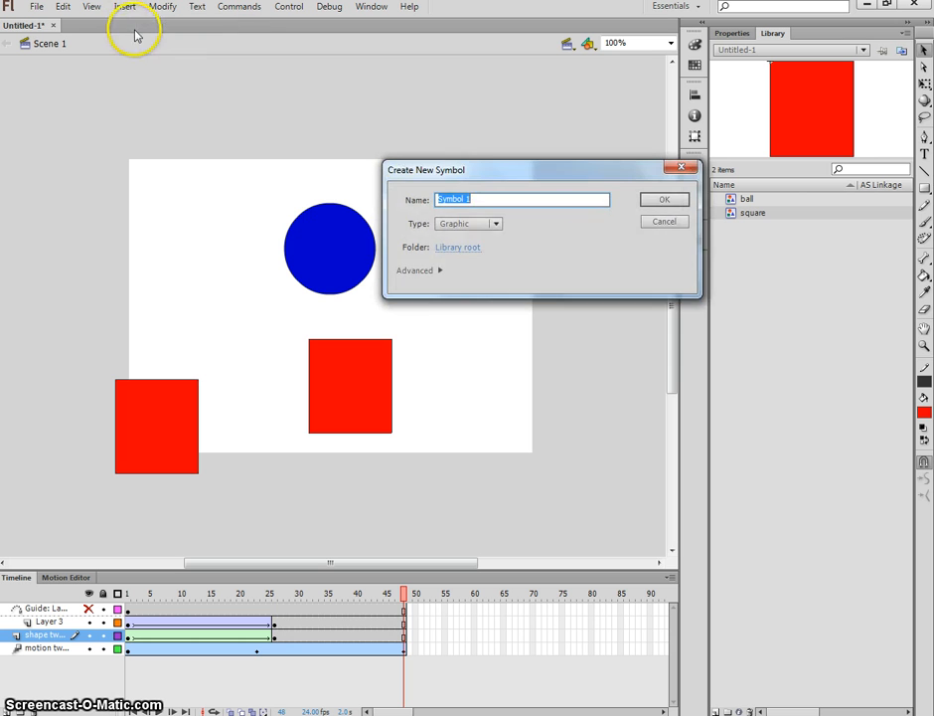
left_click(495, 225)
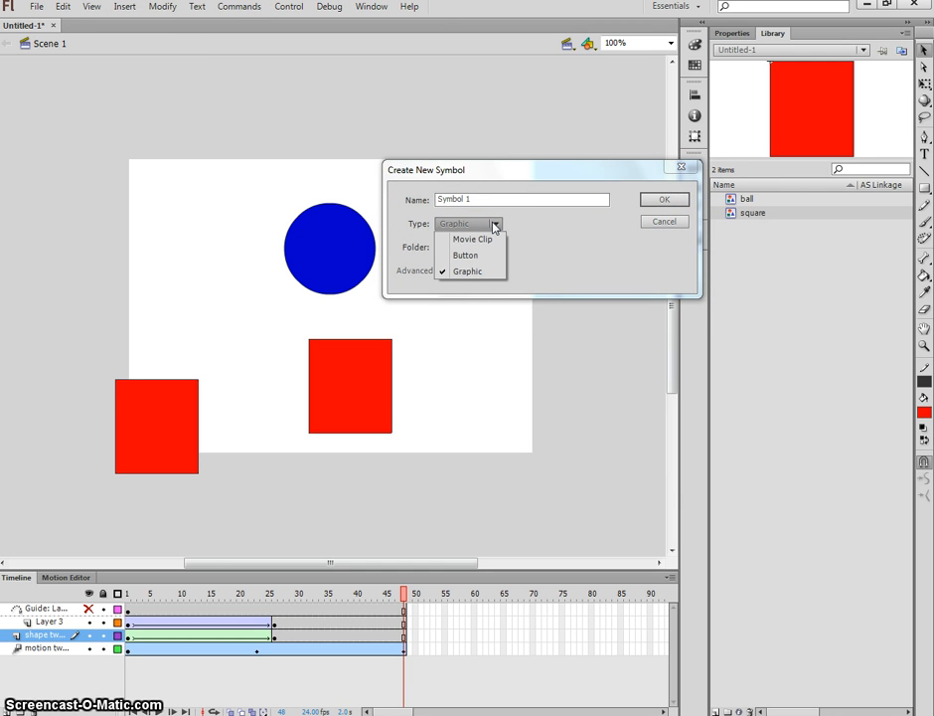
left_click(492, 240)
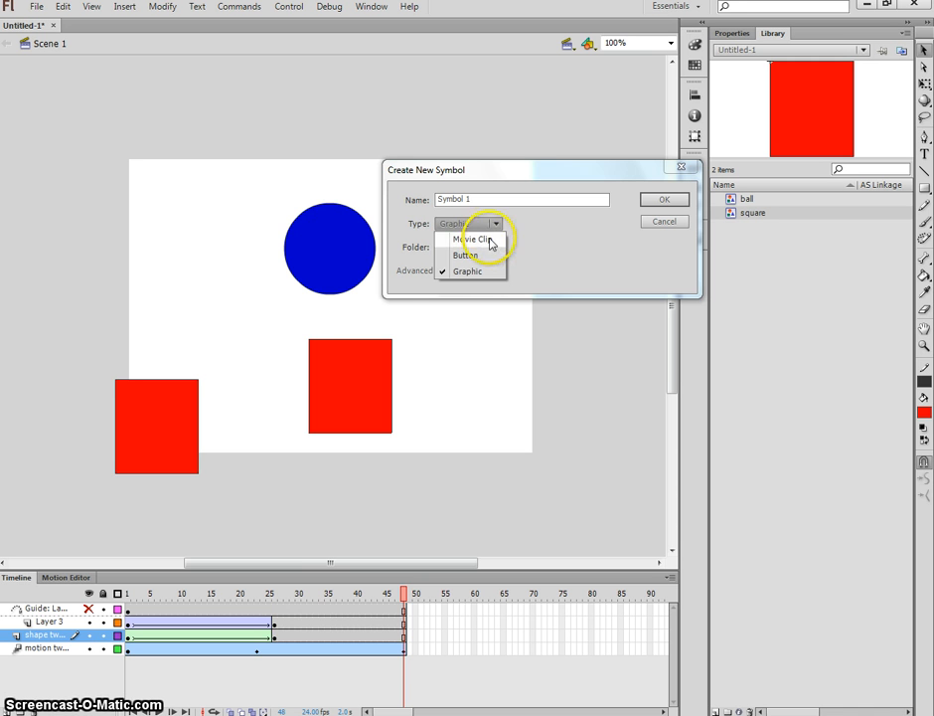
left_click_drag(511, 198, 457, 200)
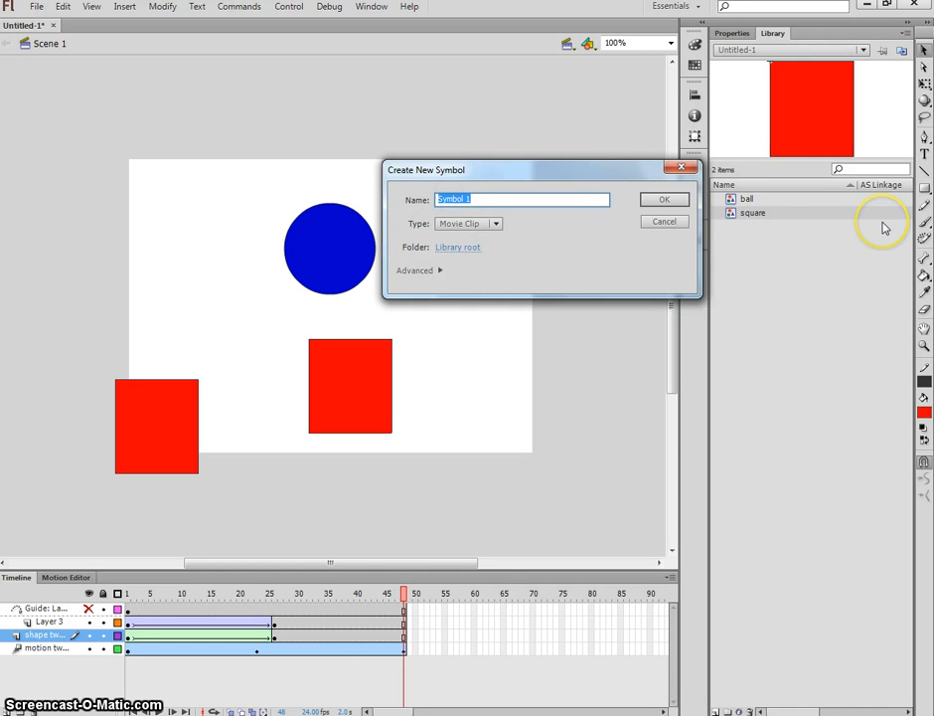
type("bir")
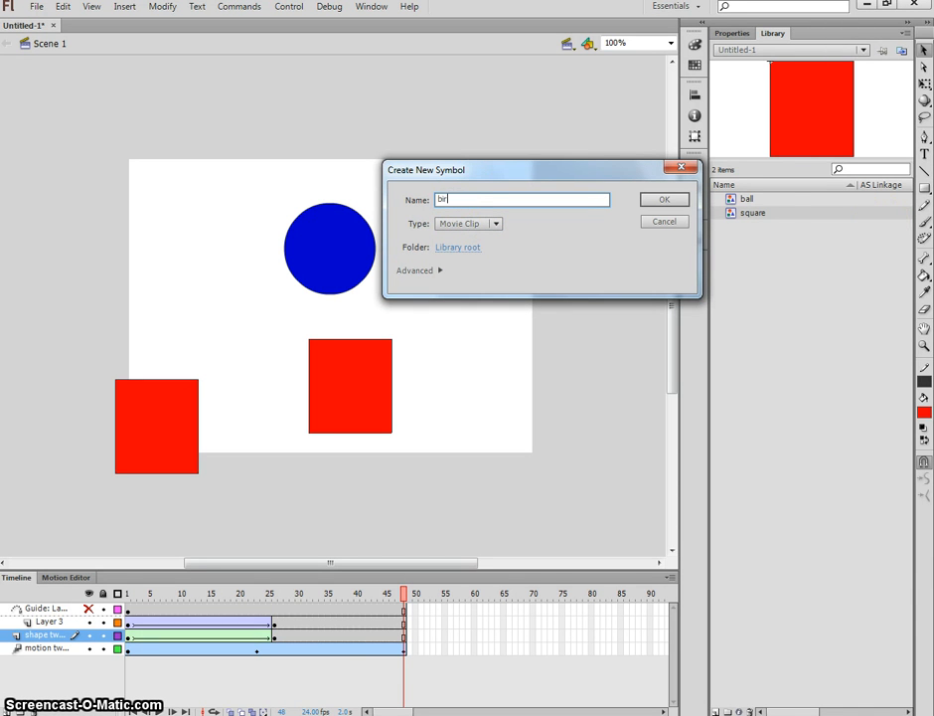
type("d")
key("Return")
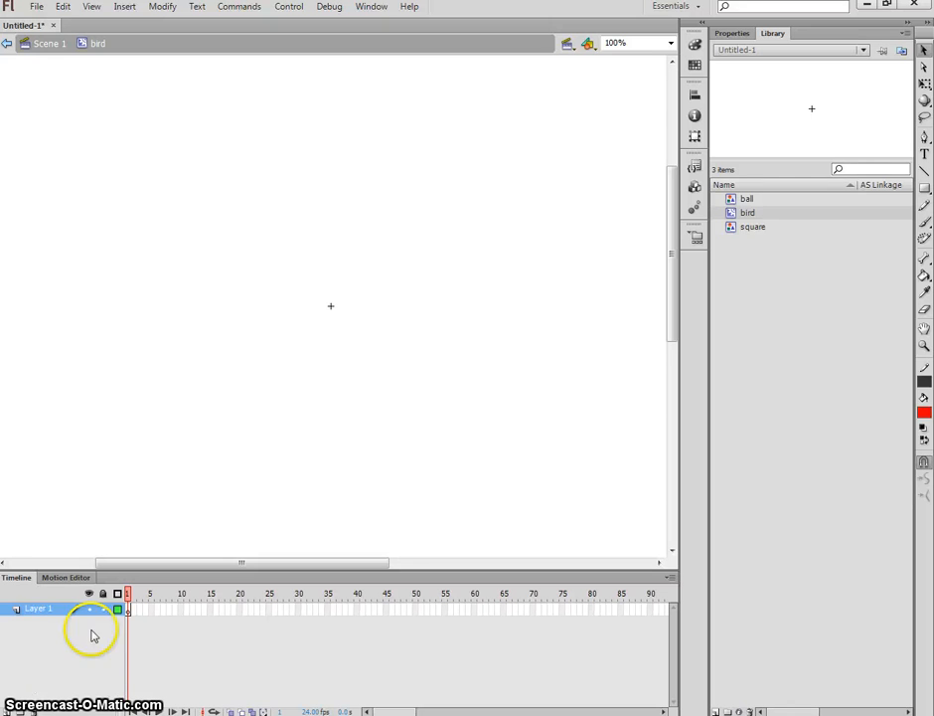
Step: Rename the bird symbol's layer as body and add a new layer named wings above it
left_click(52, 610)
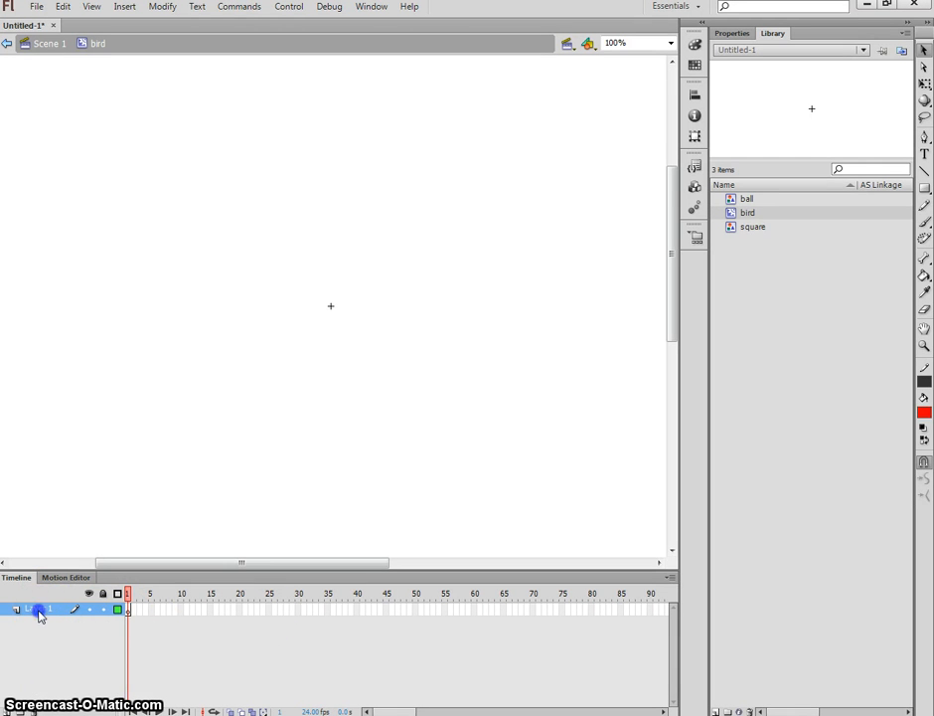
type("body")
key("Return")
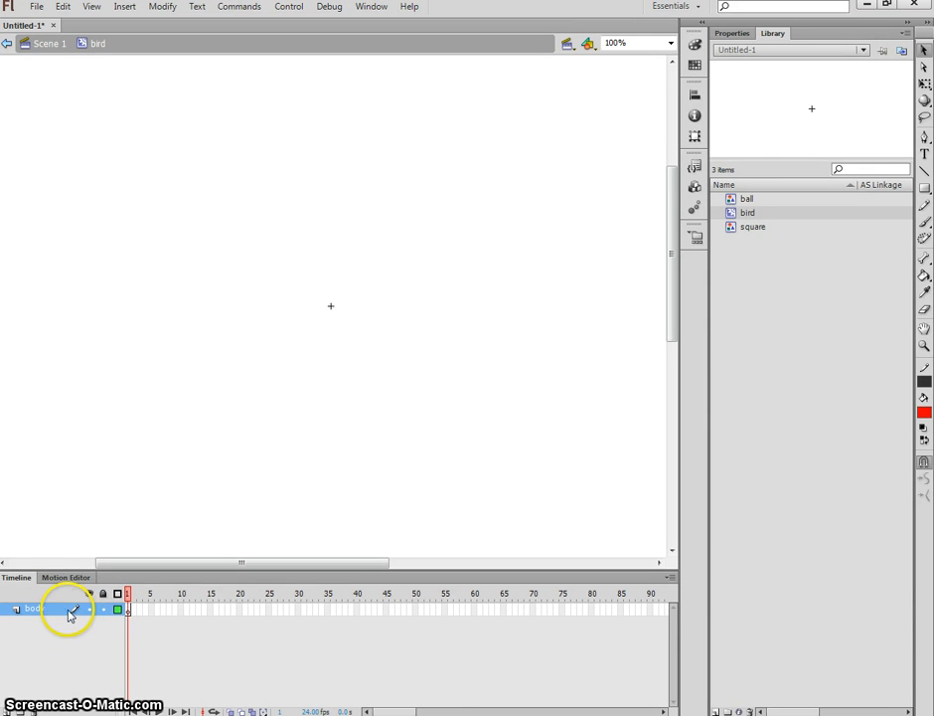
left_click(9, 711)
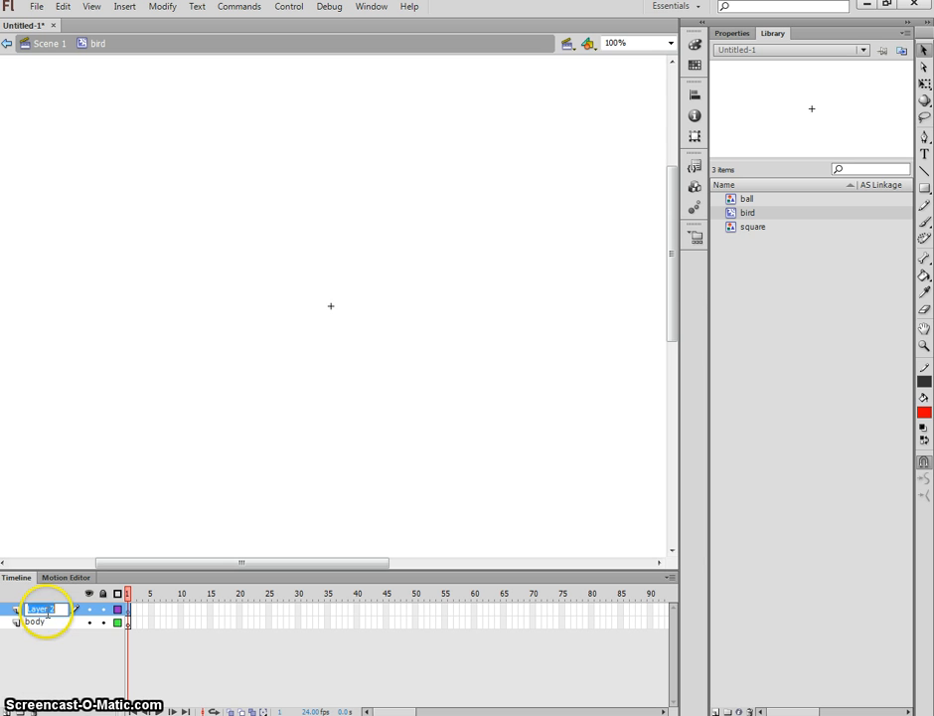
type("wings")
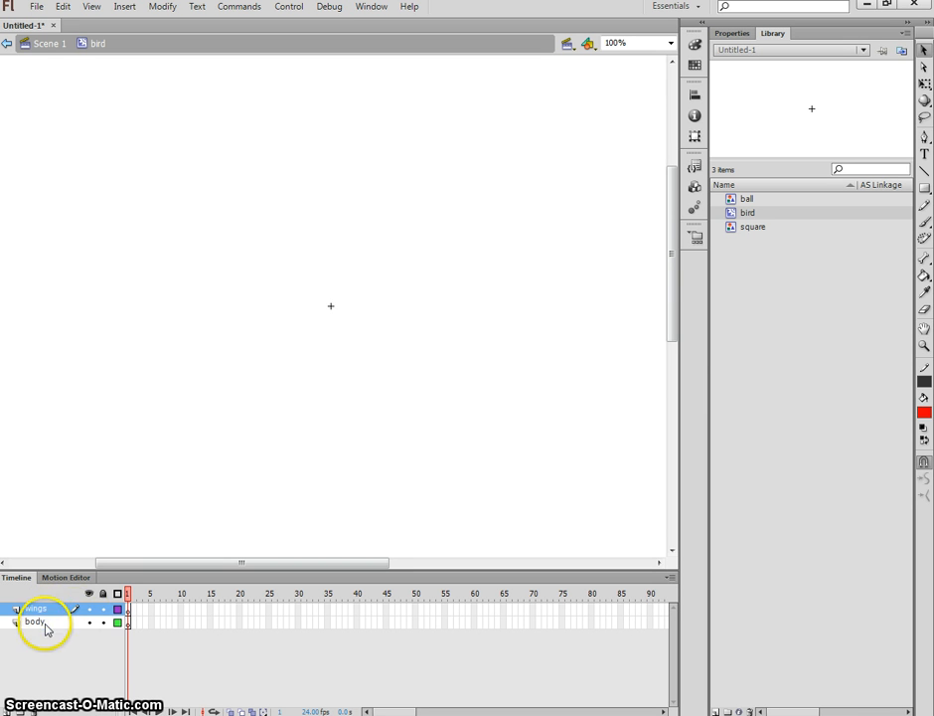
Step: On the body layer, paint a bird's body outline with a blue Brush tool and fill it with blue
left_click(41, 620)
left_click(923, 189)
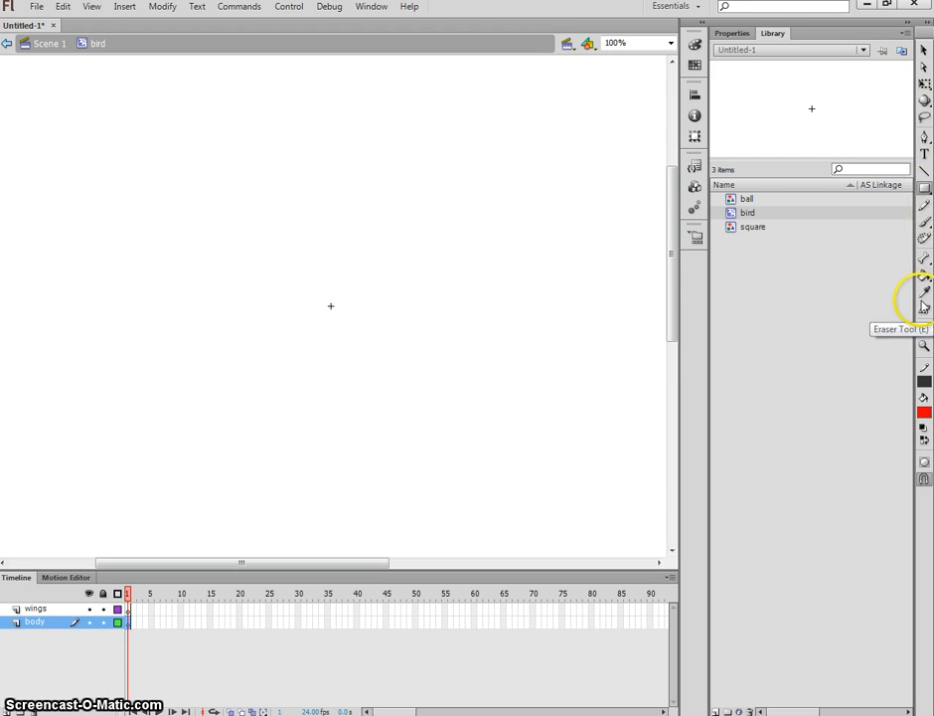
left_click(925, 222)
left_click(924, 417)
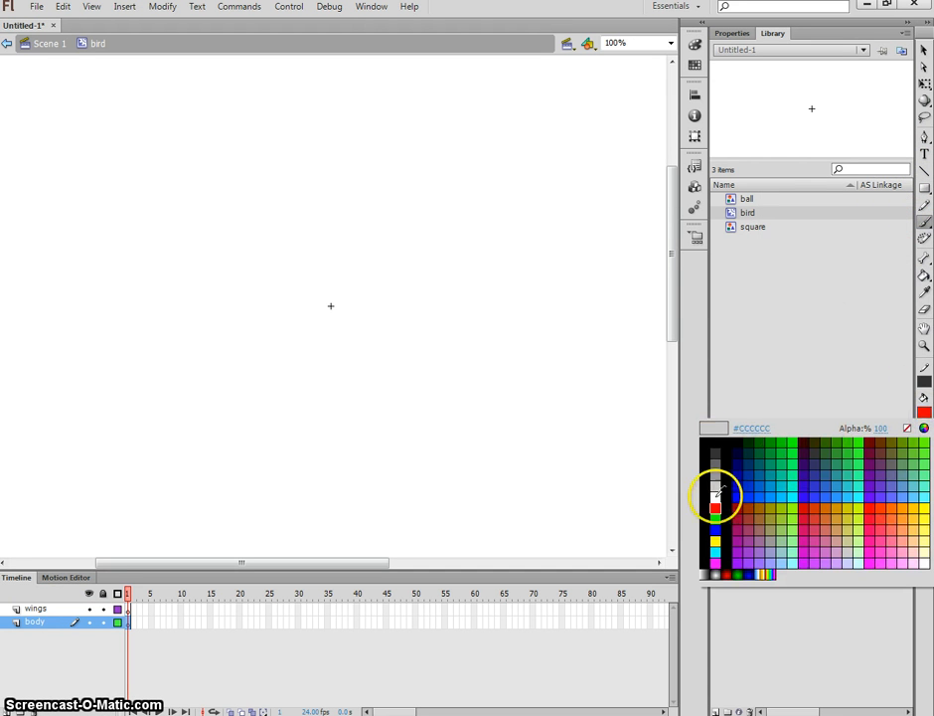
left_click(717, 527)
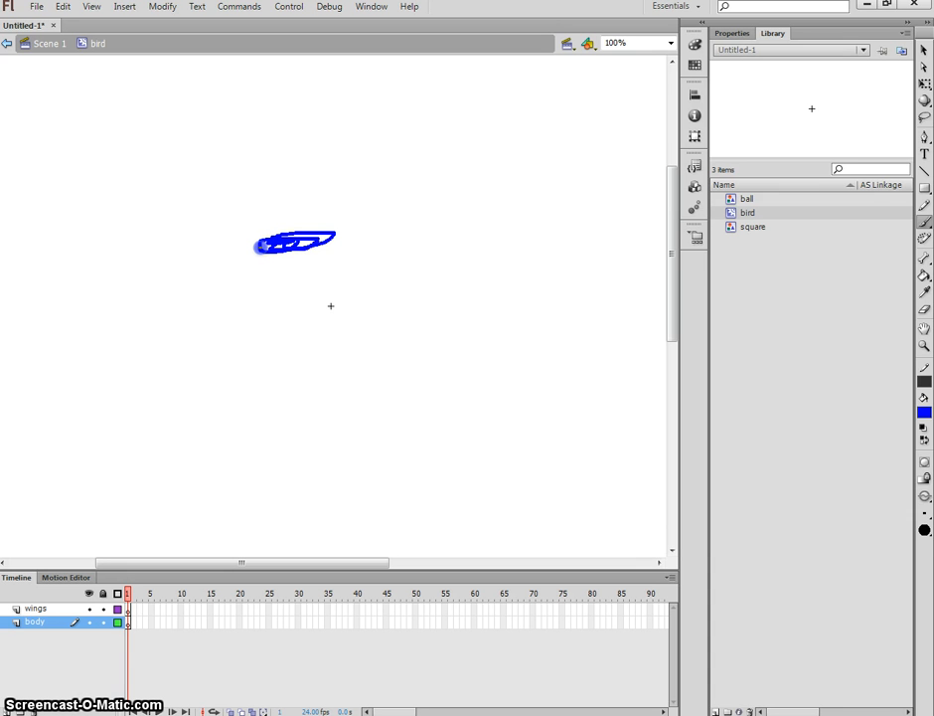
left_click_drag(288, 230, 288, 230)
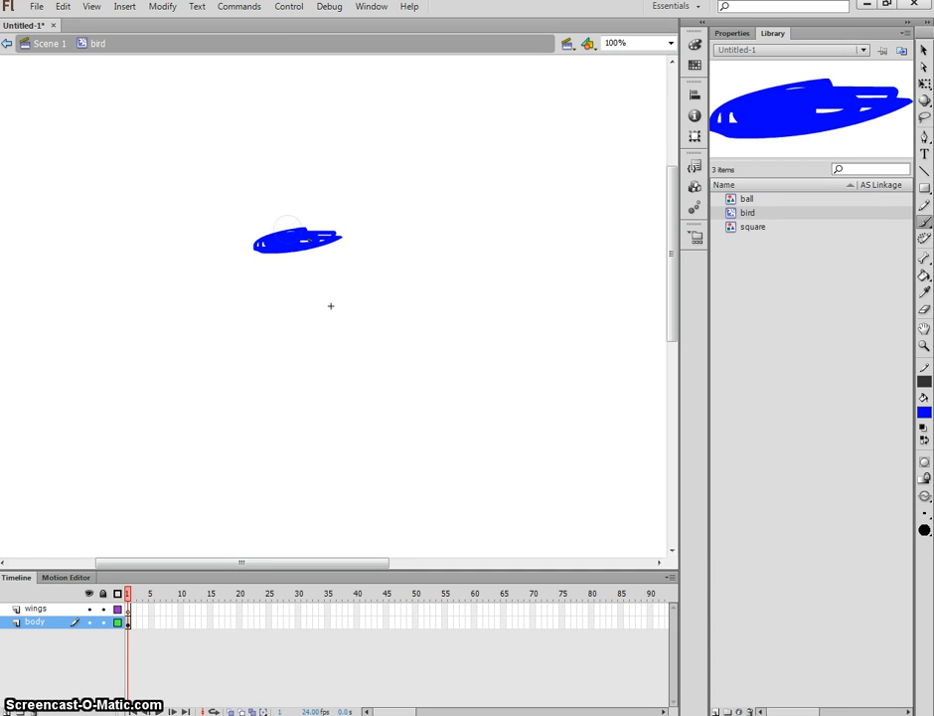
key("ctrl+z")
left_click_drag(194, 218, 195, 220)
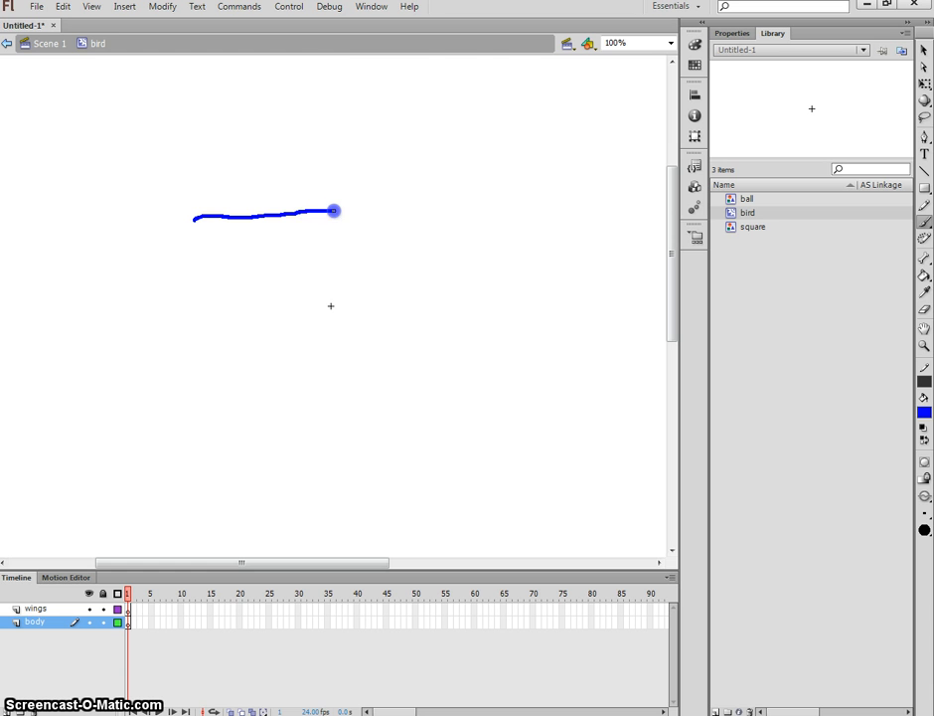
left_click_drag(335, 240, 372, 246)
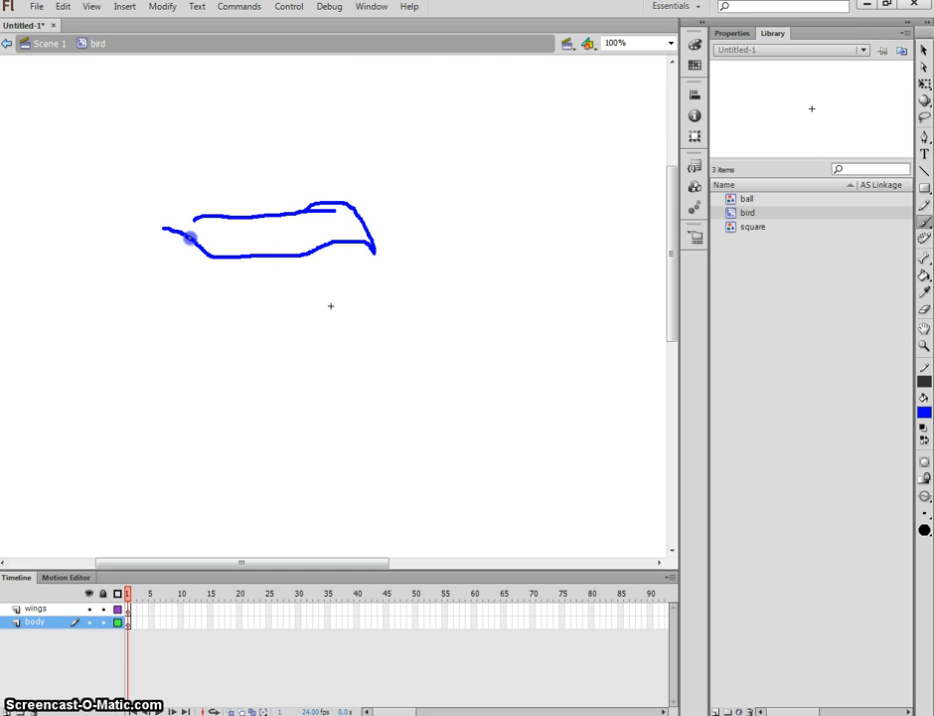
left_click_drag(125, 196, 207, 217)
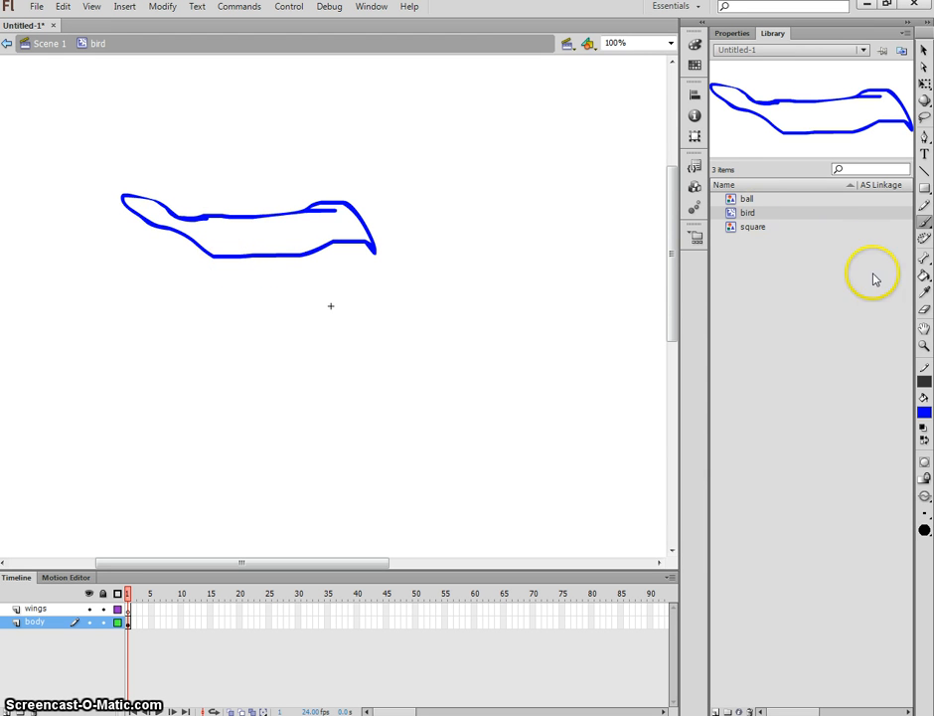
left_click(921, 276)
left_click(299, 221)
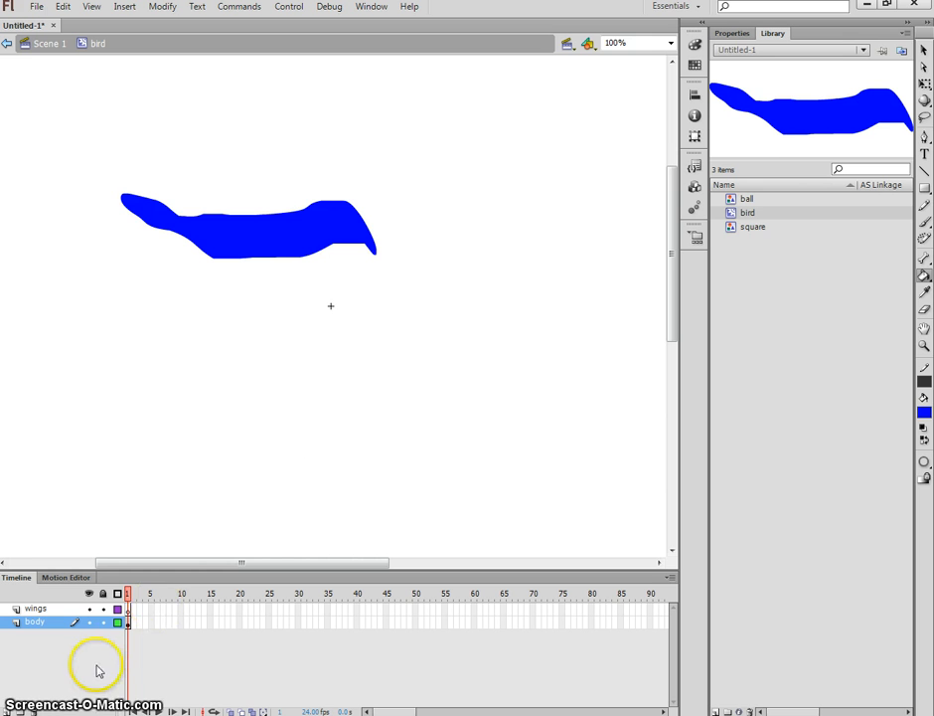
Step: Select the whole painted bird body and move it over the symbol's centre point
left_click(923, 50)
left_click(92, 105)
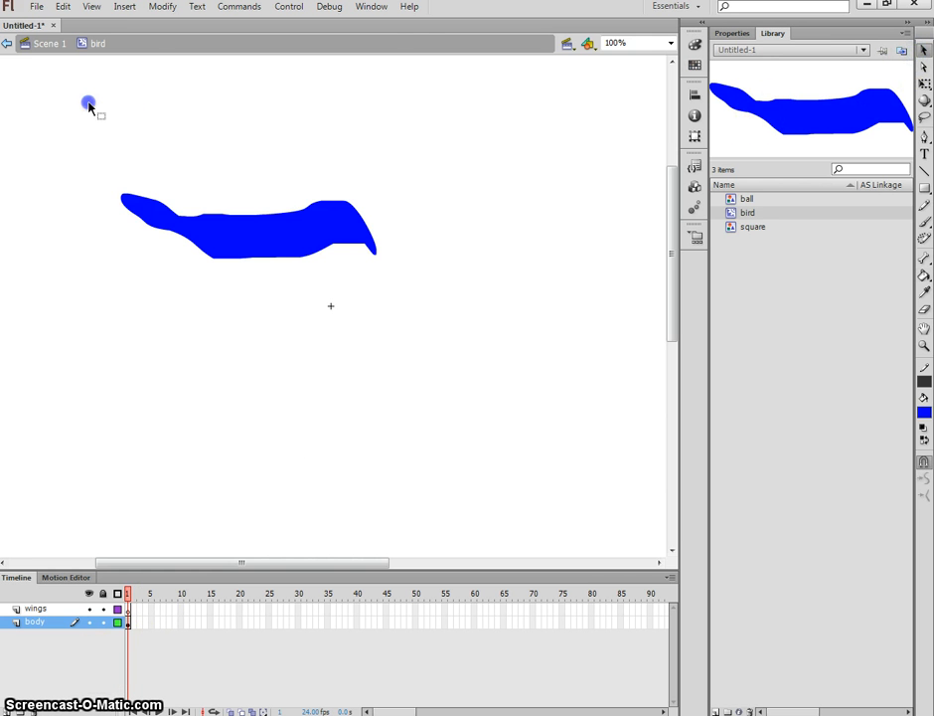
left_click(317, 255)
left_click_drag(317, 254, 363, 316)
Step: Convert the bird body shape to a graphic symbol named bird body and deselect it
key("F8")
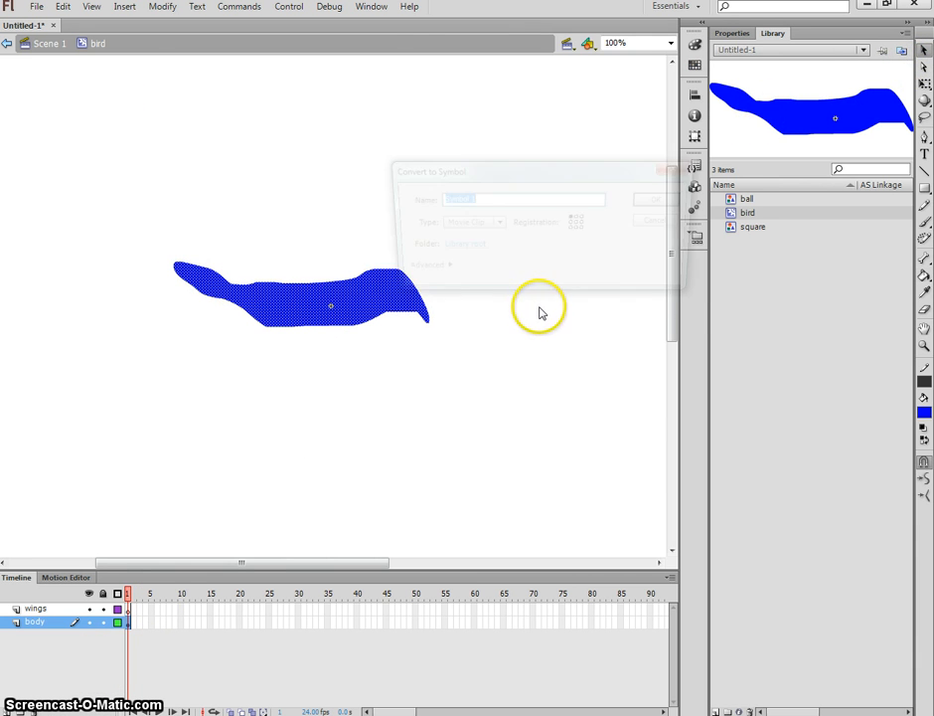
left_click(477, 222)
left_click(468, 269)
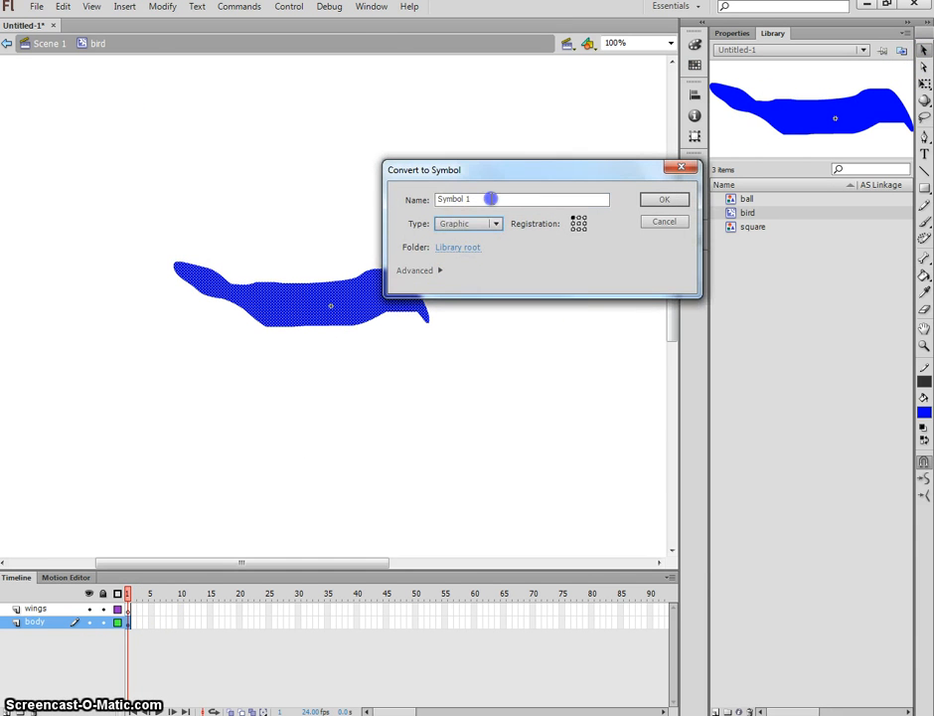
left_click_drag(492, 199, 377, 202)
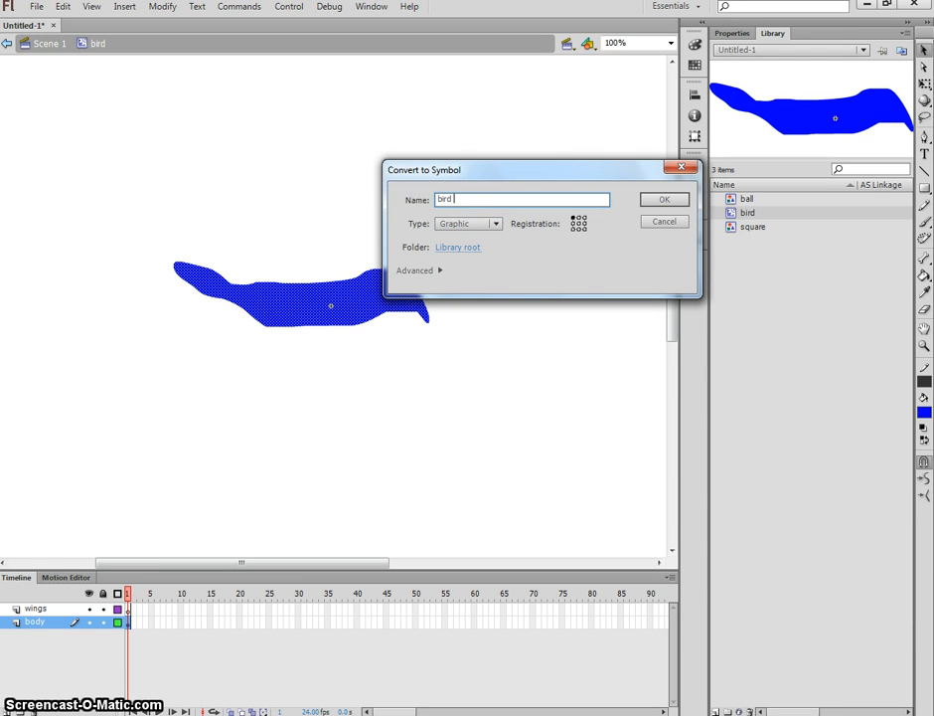
type("bird body")
key("Return")
left_click(387, 195)
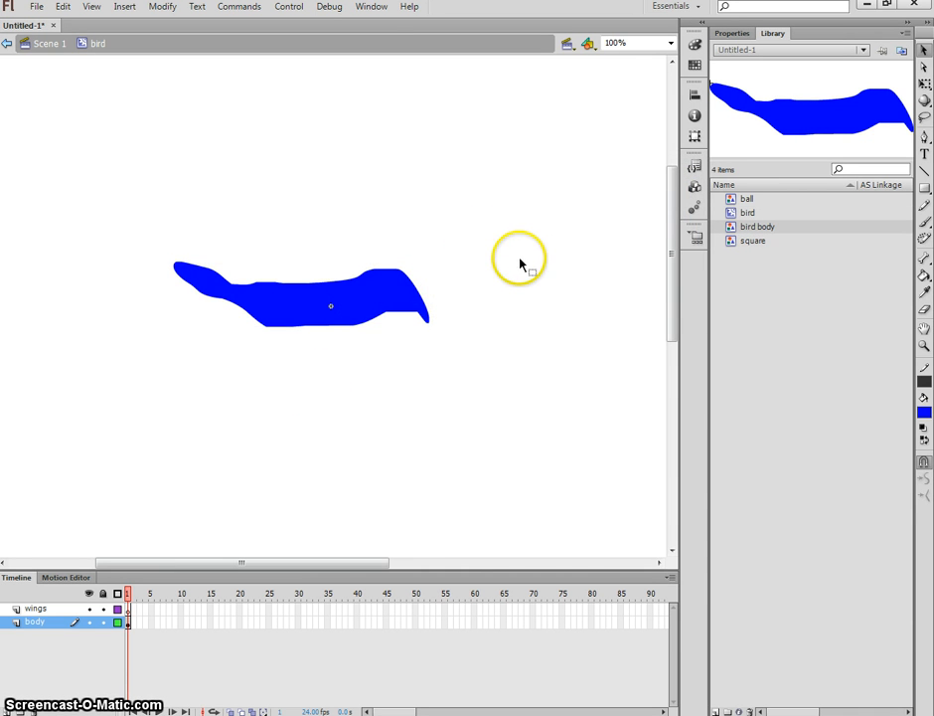
Step: Paint a wing outline with a scalloped feather edge below the bird's body and fill it with blue
left_click(925, 225)
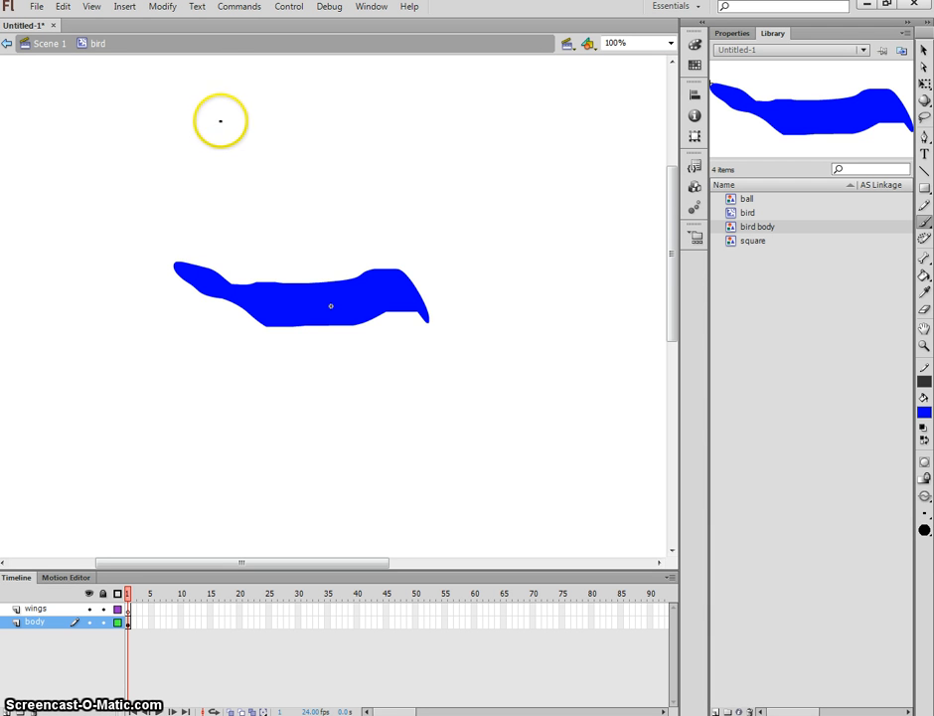
left_click(362, 386)
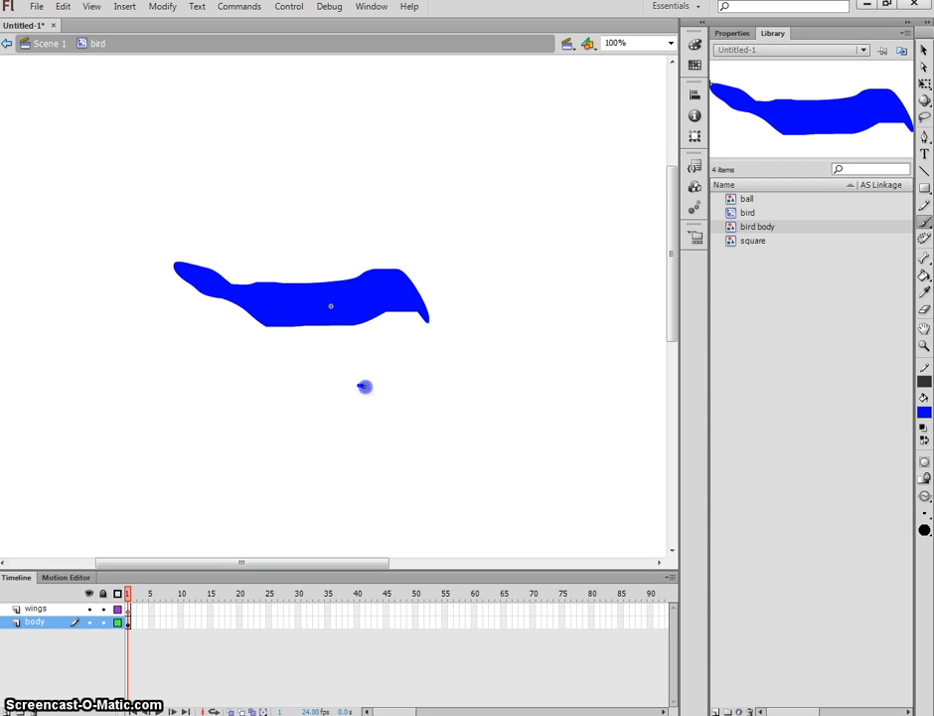
left_click_drag(365, 386, 254, 398)
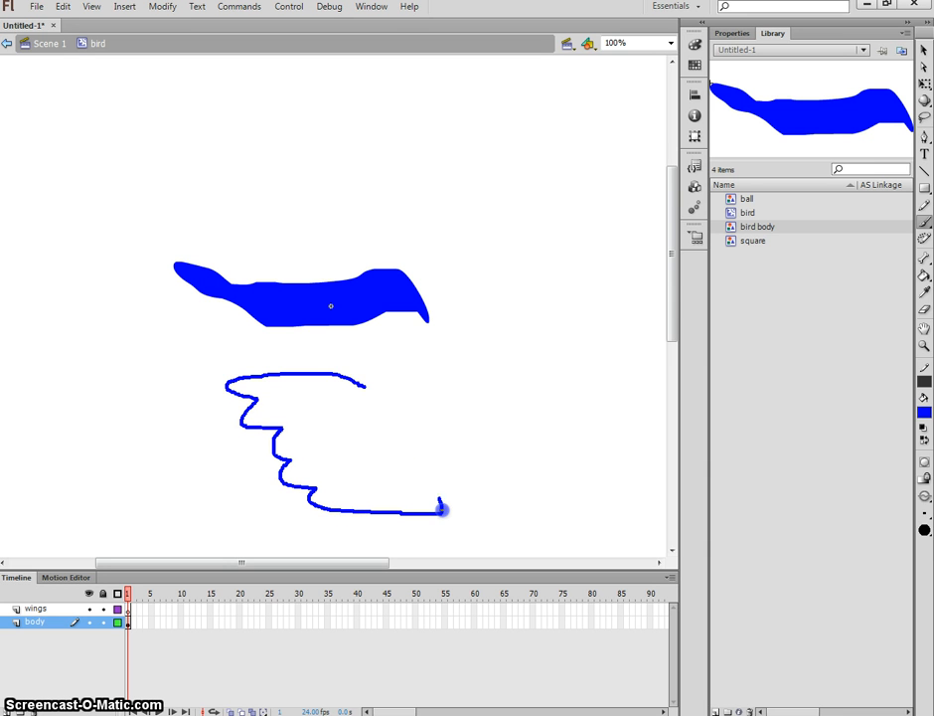
left_click_drag(369, 402, 368, 401)
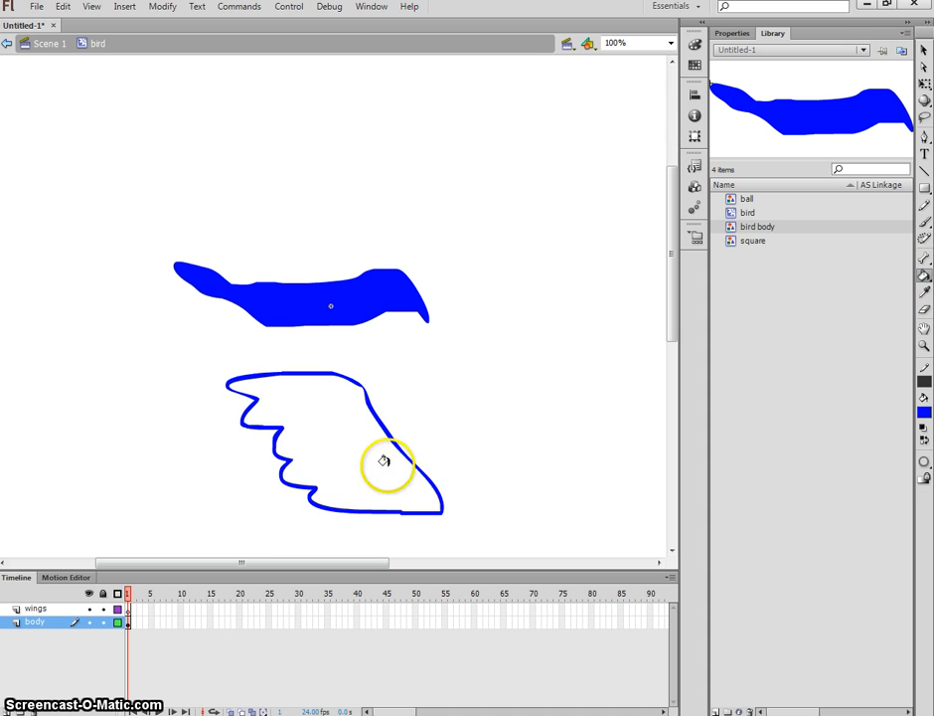
left_click(384, 459)
Step: Select the whole wing shape and convert it to a graphic symbol named wing
left_click(923, 52)
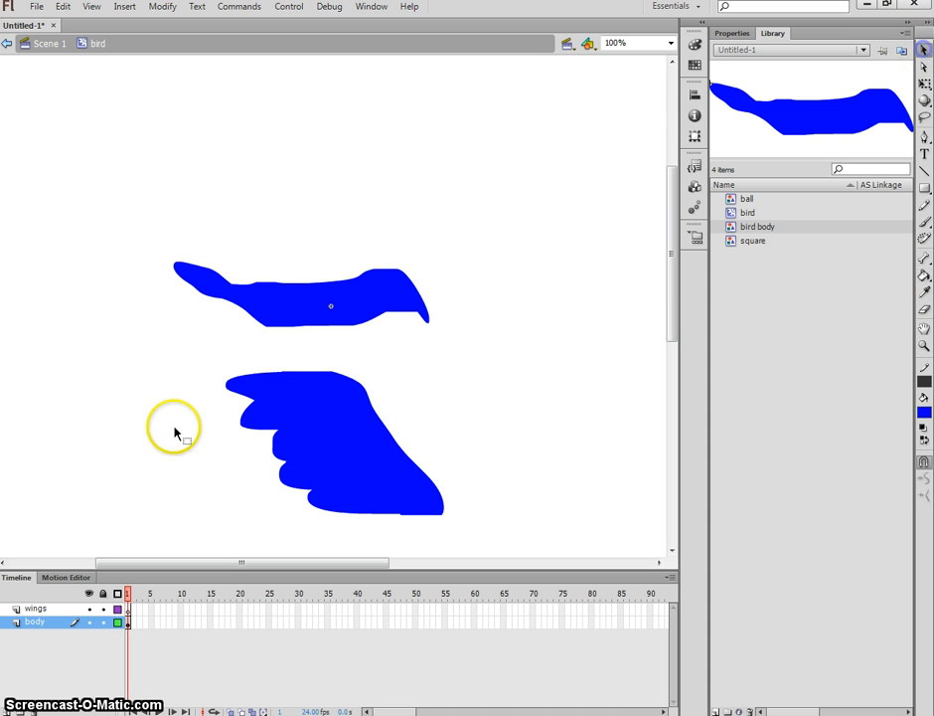
left_click(203, 364)
left_click_drag(500, 540, 498, 528)
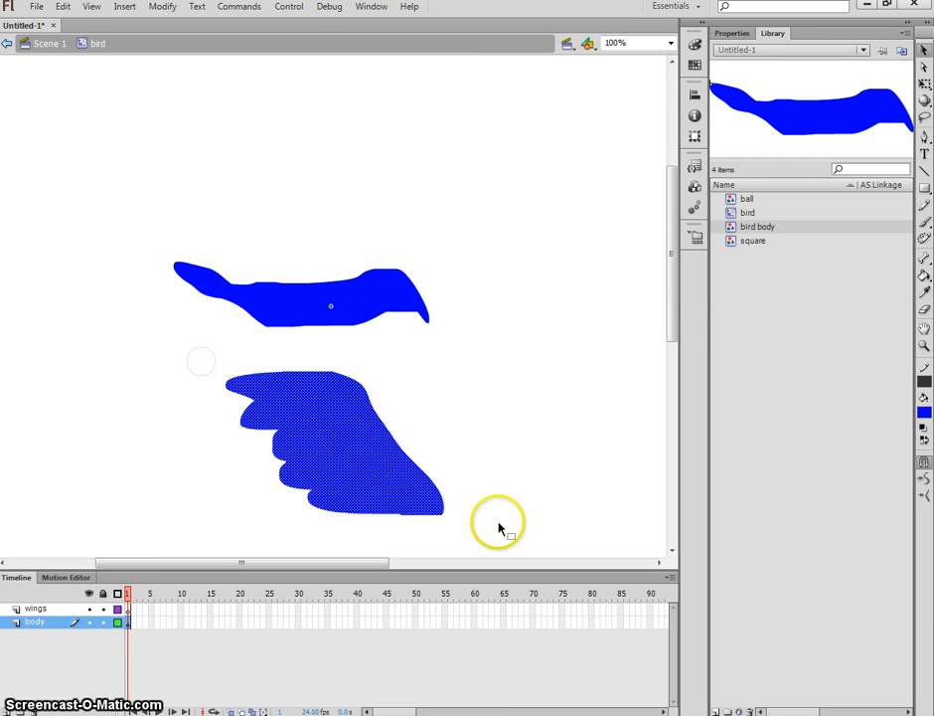
key("F8")
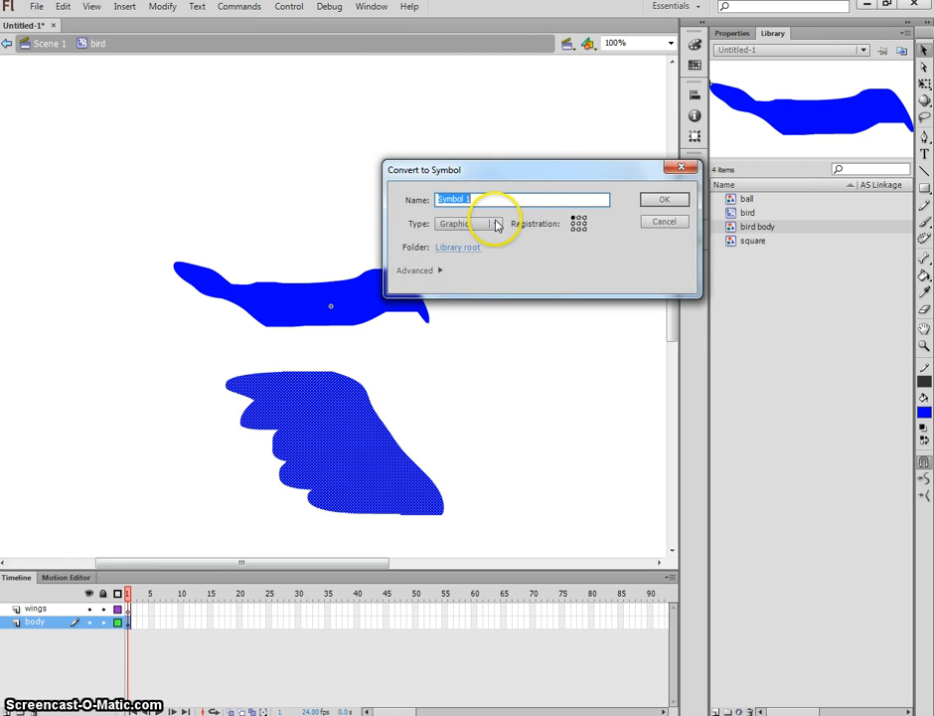
type("wing")
key("Return")
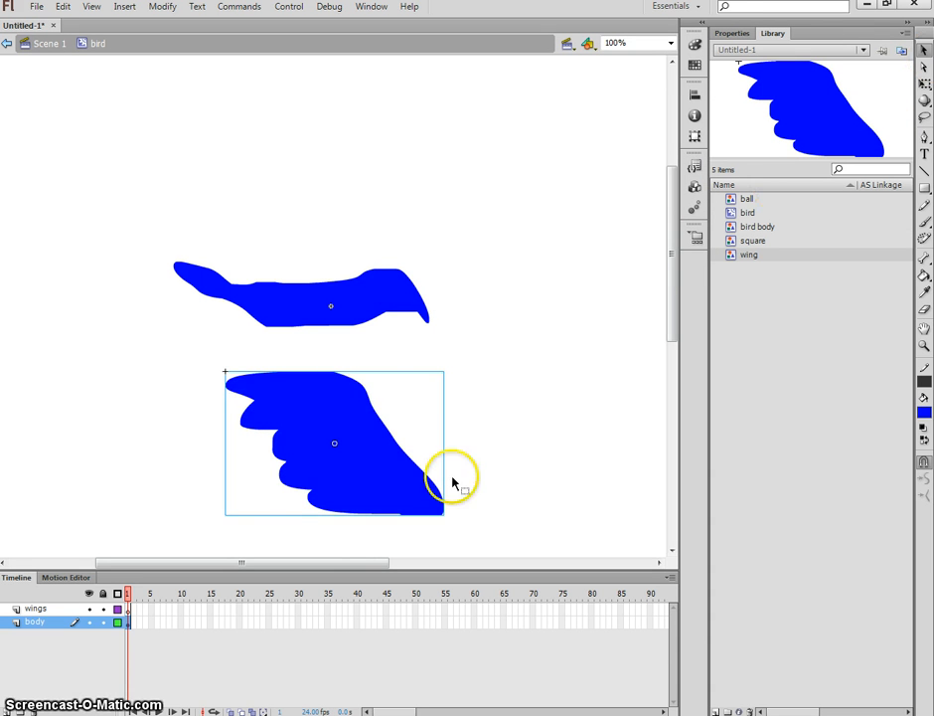
Step: Move the wing up onto the bird's back, narrow it horizontally, and reposition it over the body
left_click_drag(366, 480, 282, 269)
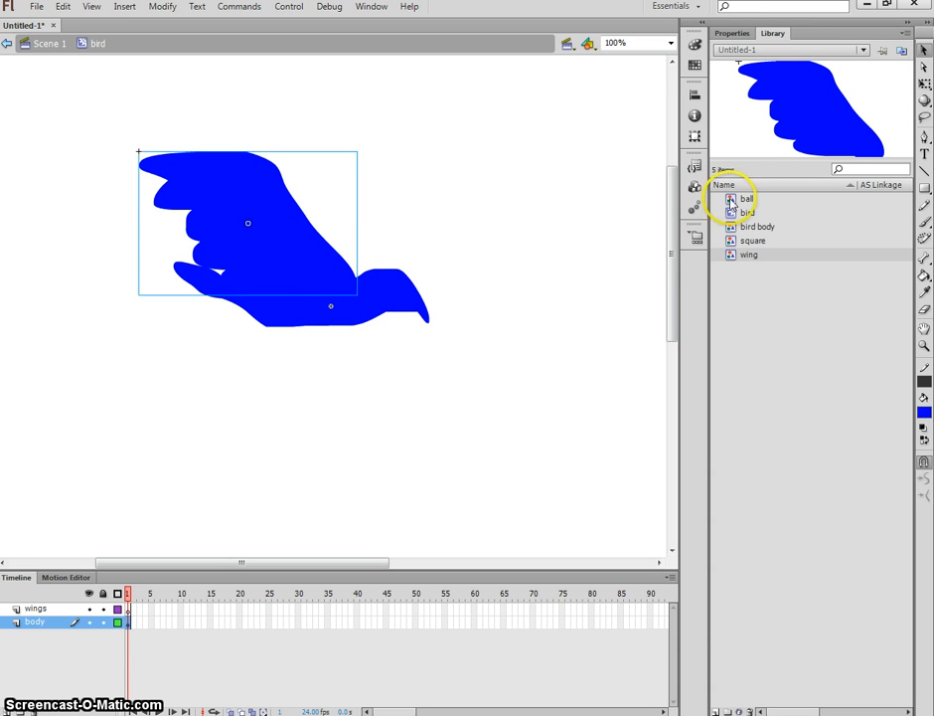
left_click(924, 84)
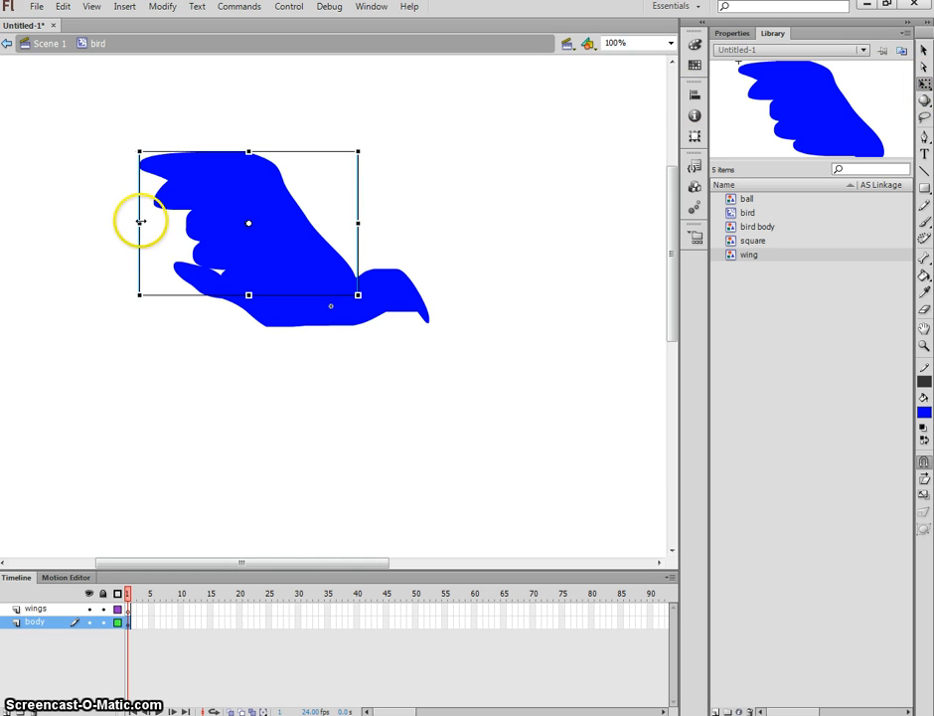
left_click_drag(138, 221, 164, 222)
left_click_drag(244, 271, 266, 270)
left_click(502, 261)
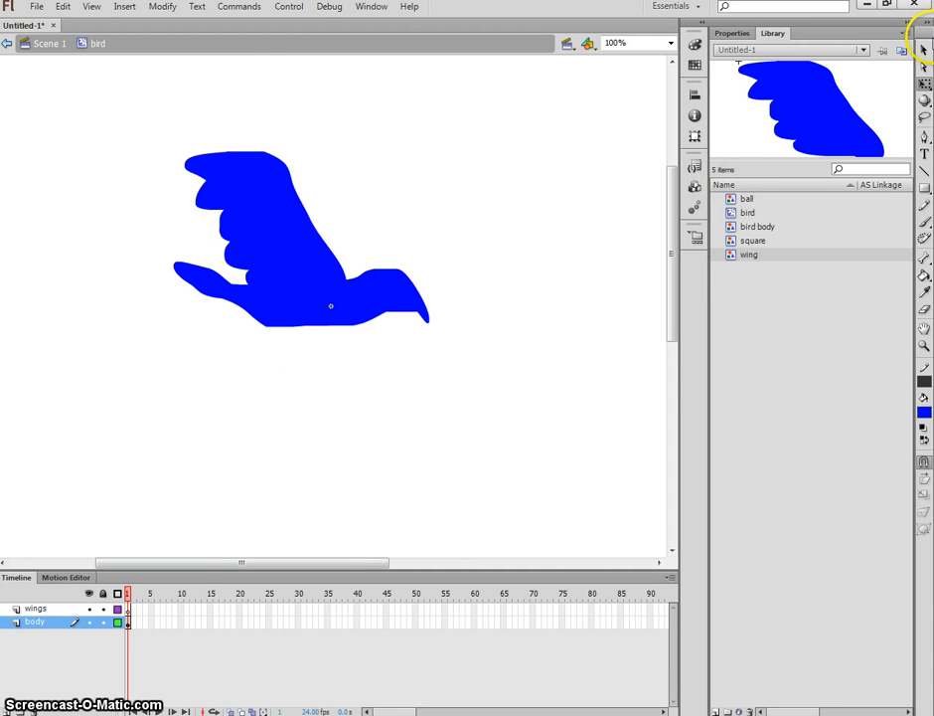
Step: Cut the wing from the body layer and paste it in place on frame 1 of the wings layer
left_click(922, 47)
left_click(302, 247)
right_click(298, 242)
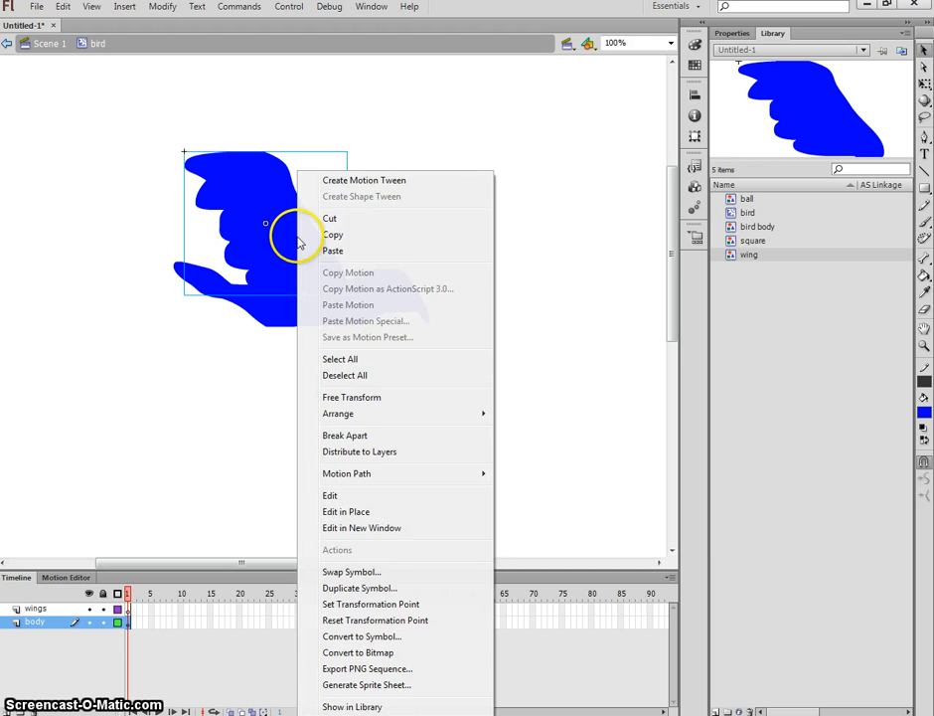
left_click(338, 218)
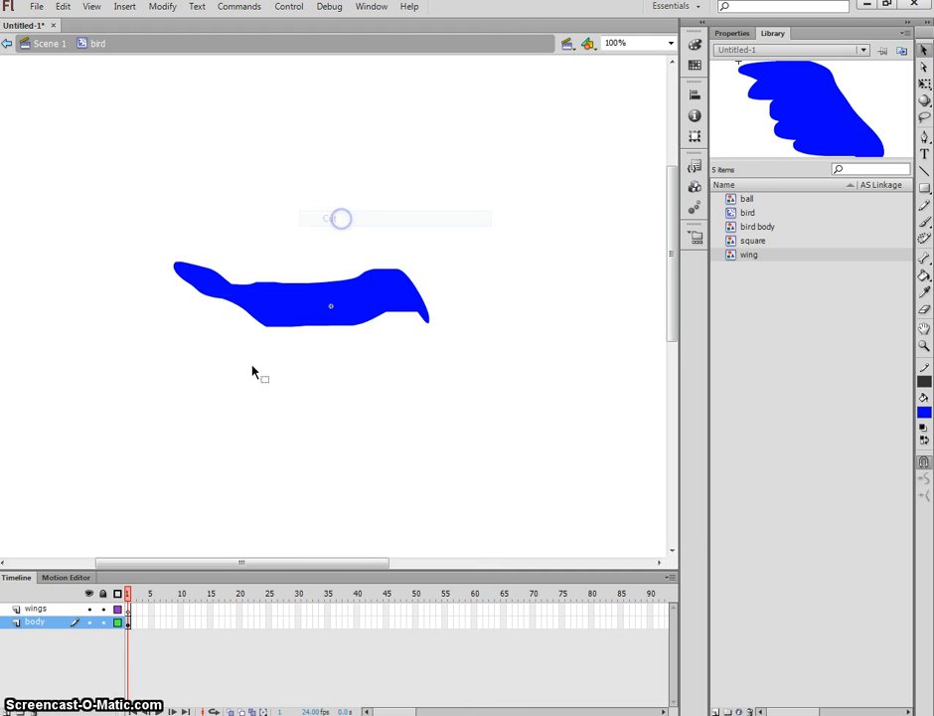
left_click(128, 610)
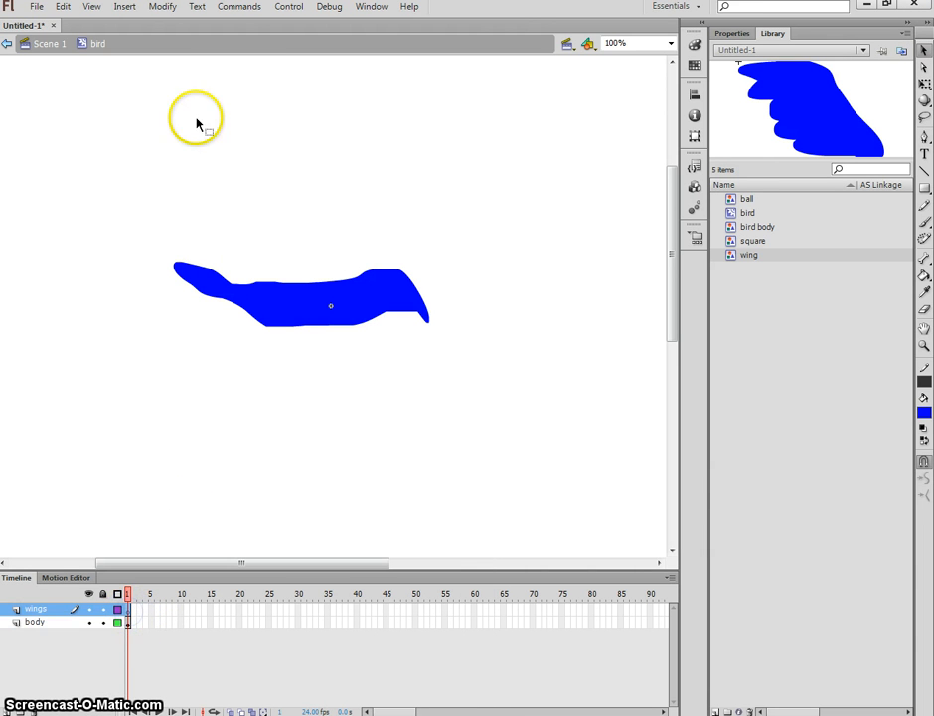
left_click(63, 7)
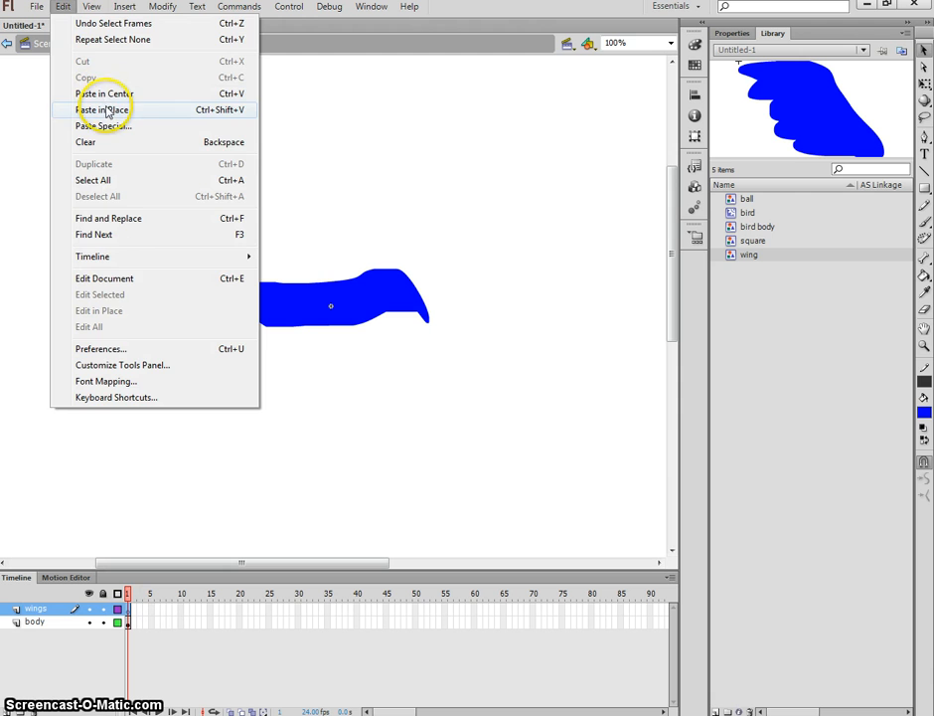
left_click(107, 112)
left_click(522, 175)
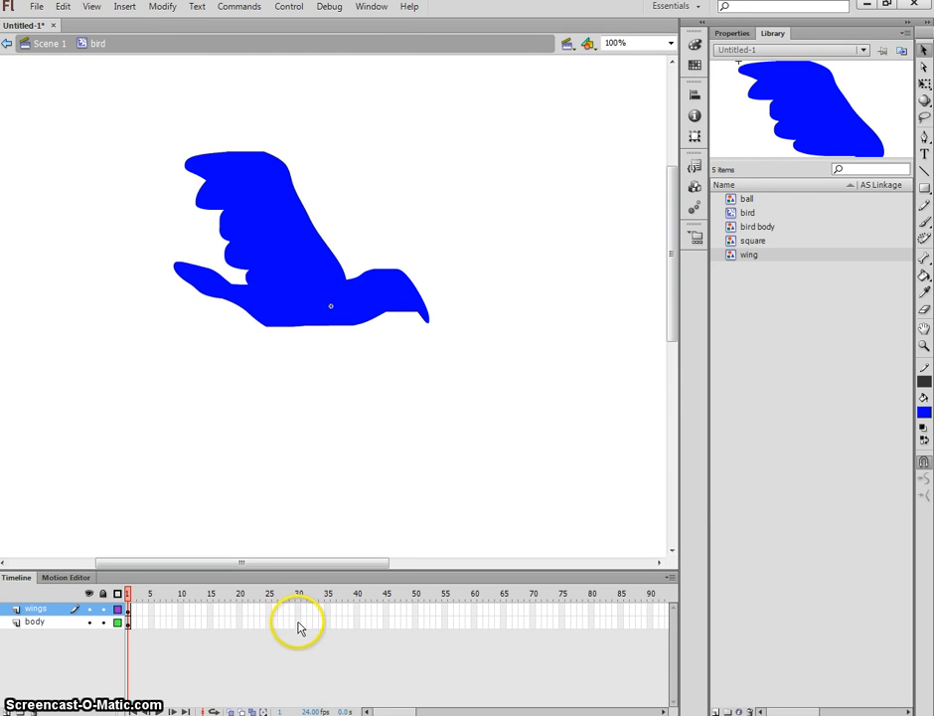
Step: Create a motion tween on the wing and extend the body layer with frames up to frame 24
right_click(284, 245)
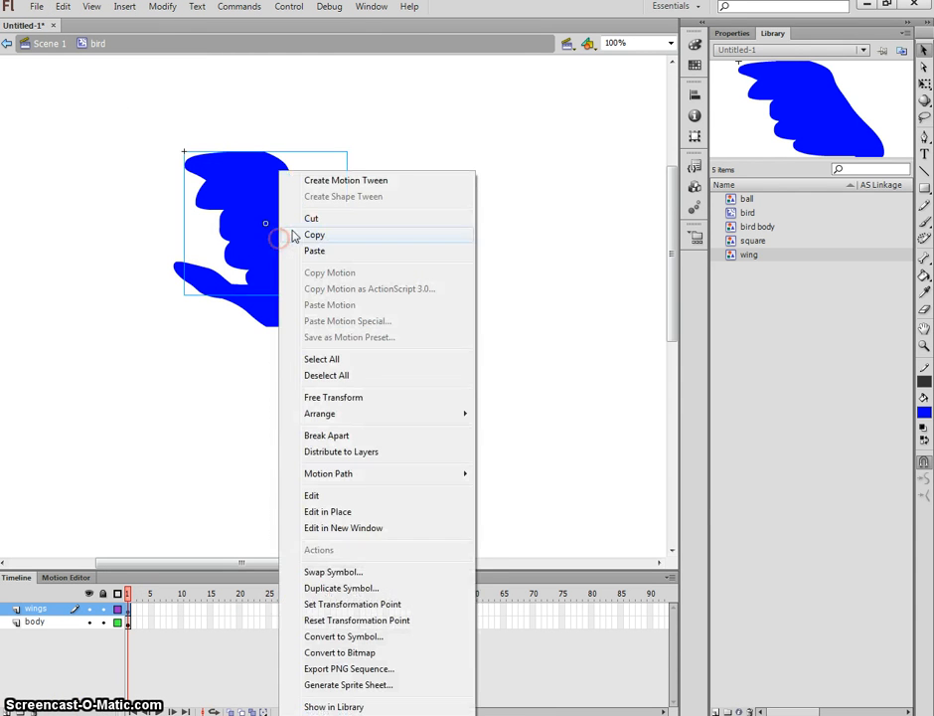
left_click(366, 181)
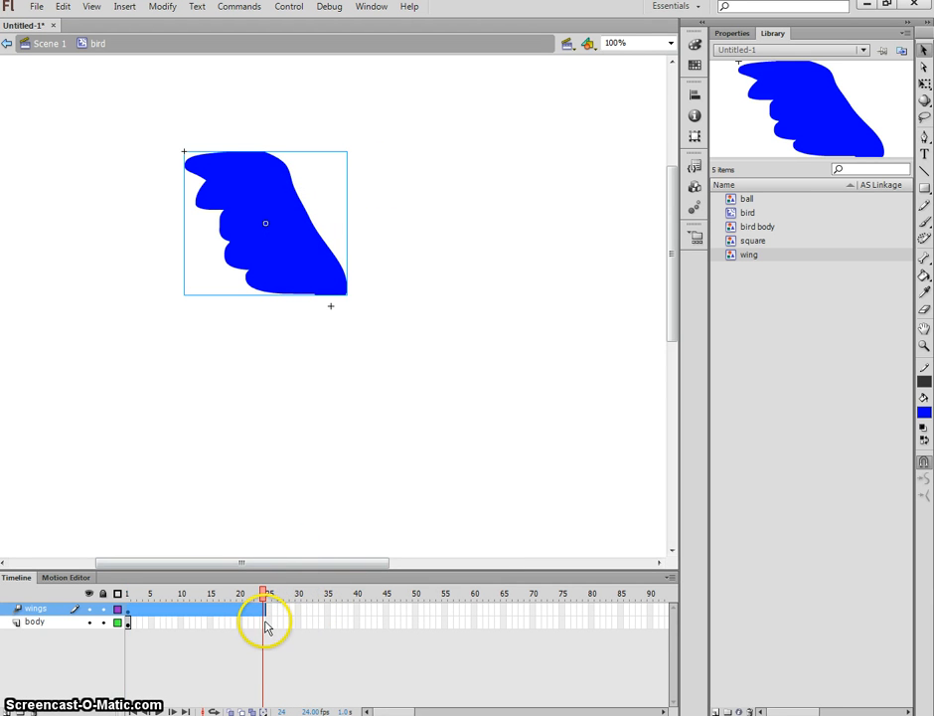
left_click(264, 622)
right_click(264, 622)
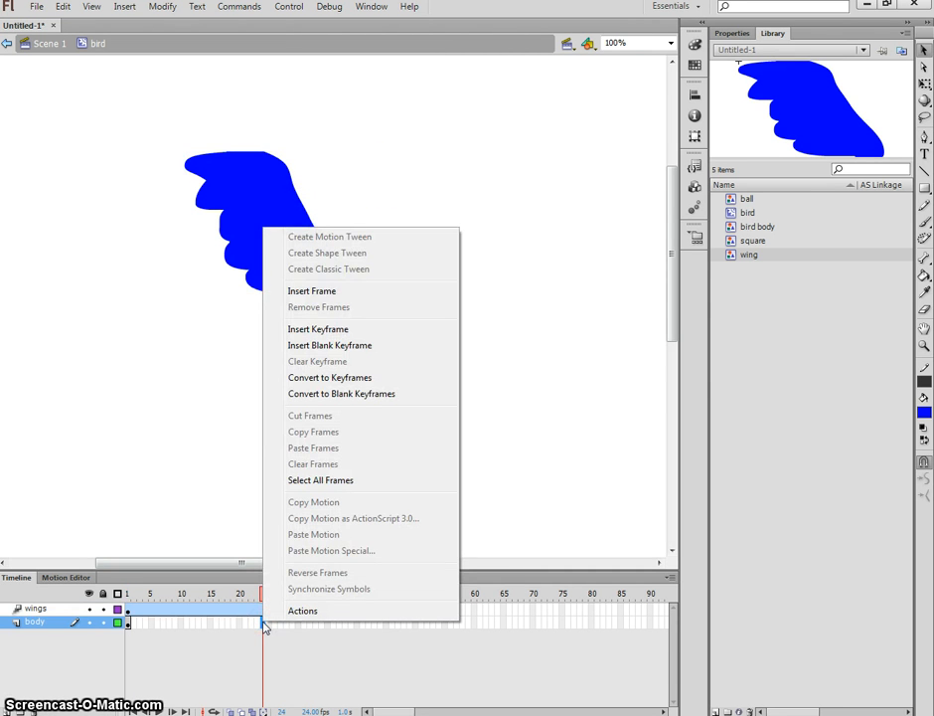
left_click(331, 290)
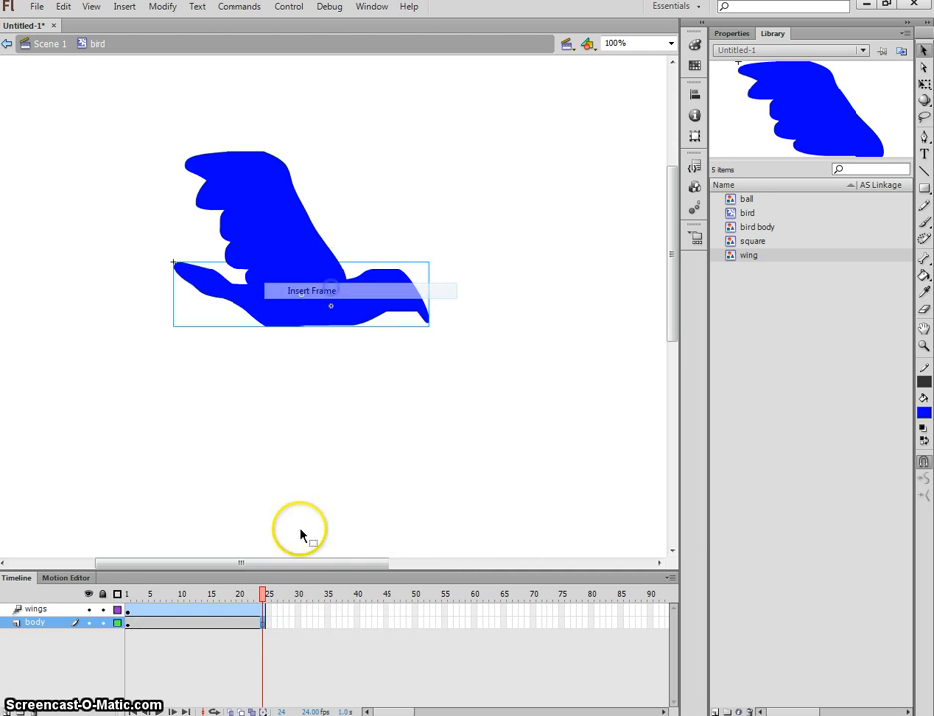
Step: At frame 12, move the wing's transformation point from its centre to the lower edge where it meets the body
left_click_drag(263, 597, 230, 599)
key("Return")
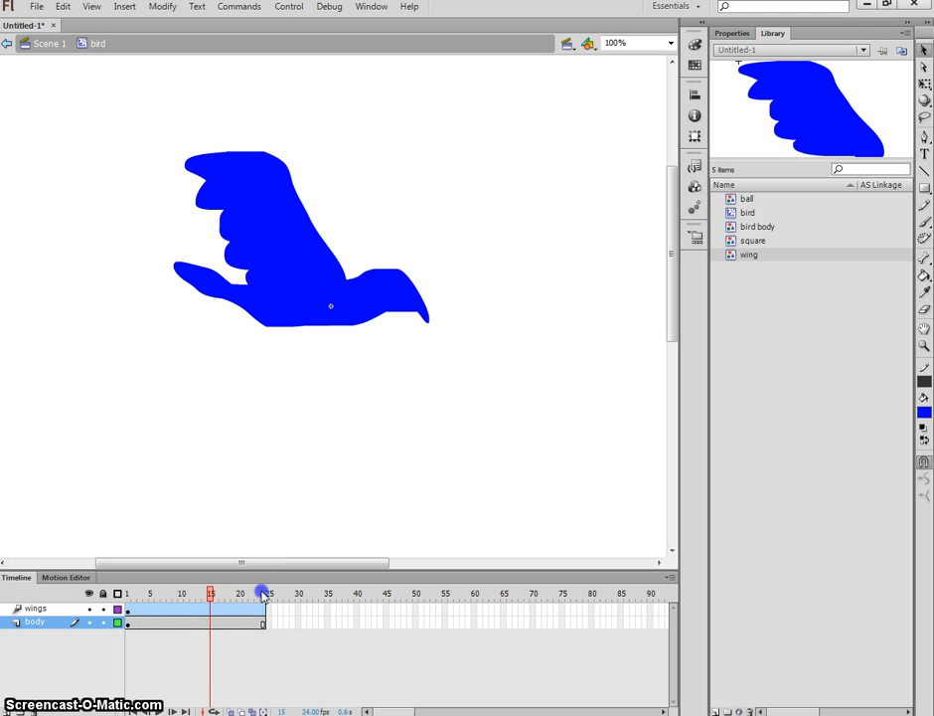
left_click_drag(263, 594, 204, 594)
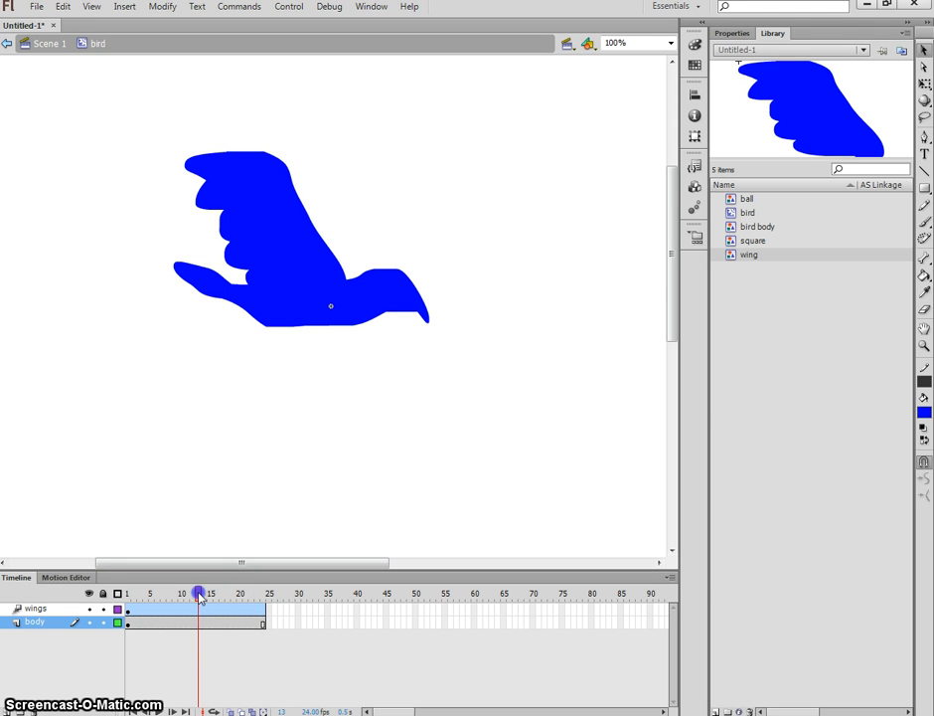
left_click(285, 222)
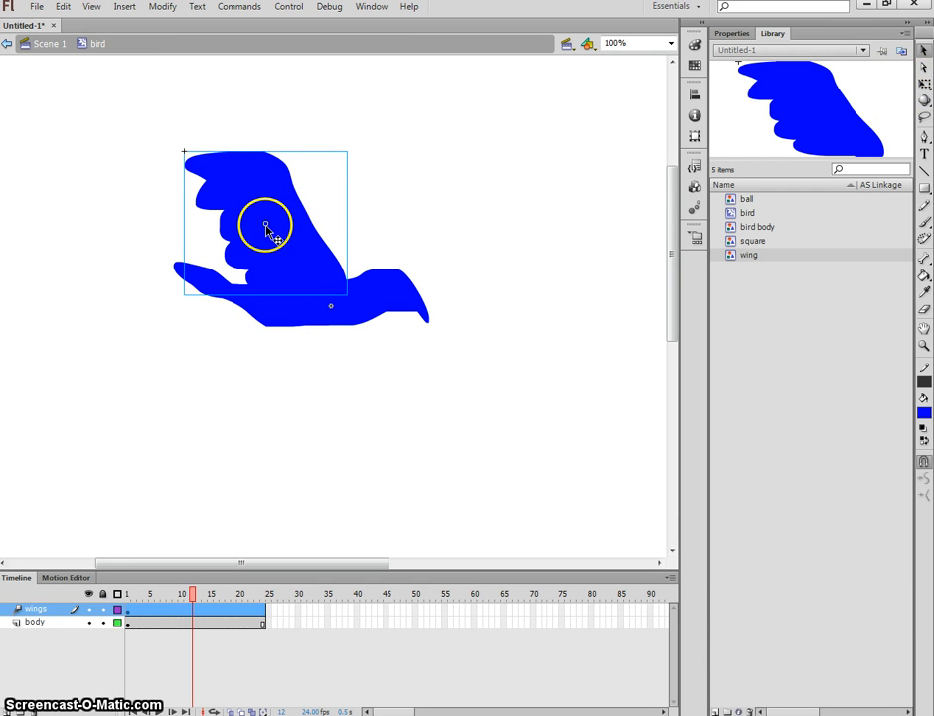
left_click(924, 84)
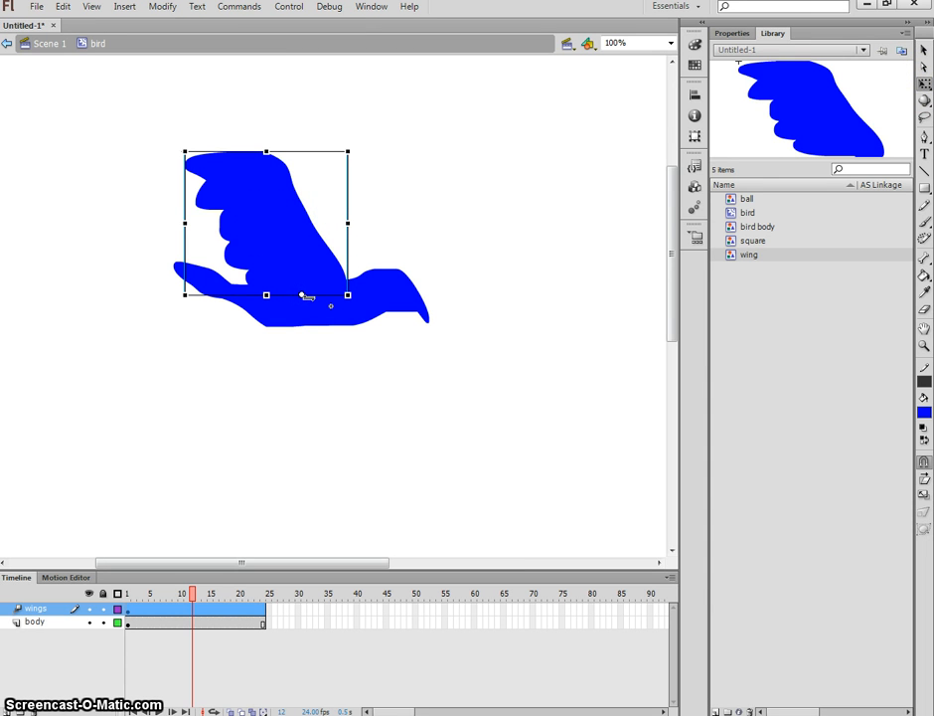
mouse_move(266, 154)
left_mouse_down()
mouse_move(265, 478)
mouse_move(266, 138)
mouse_move(266, 459)
mouse_move(265, 149)
left_mouse_up()
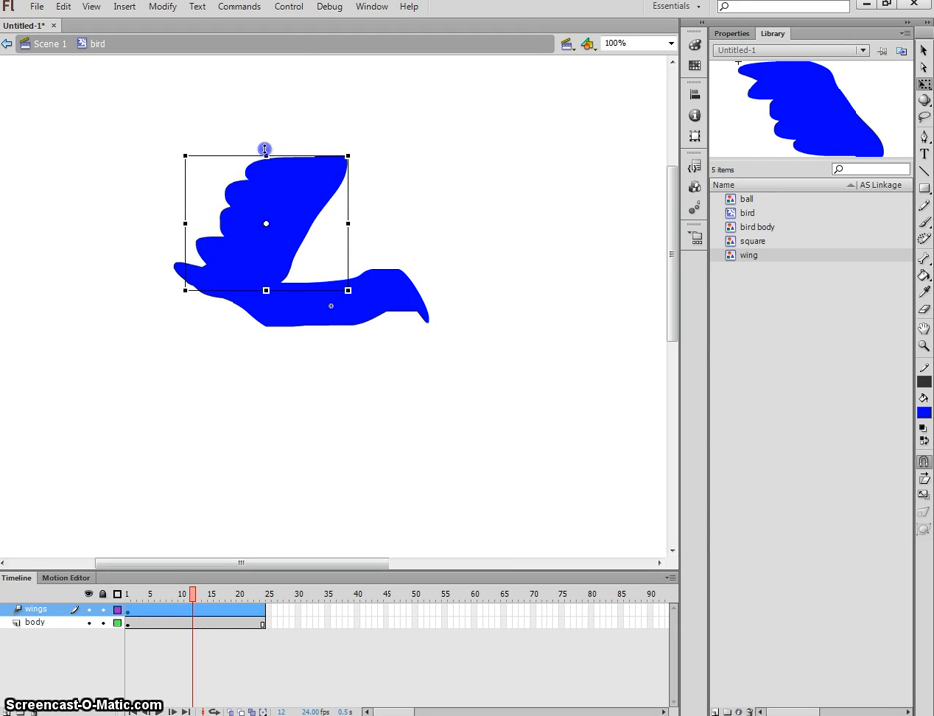
left_click_drag(266, 289, 344, 286)
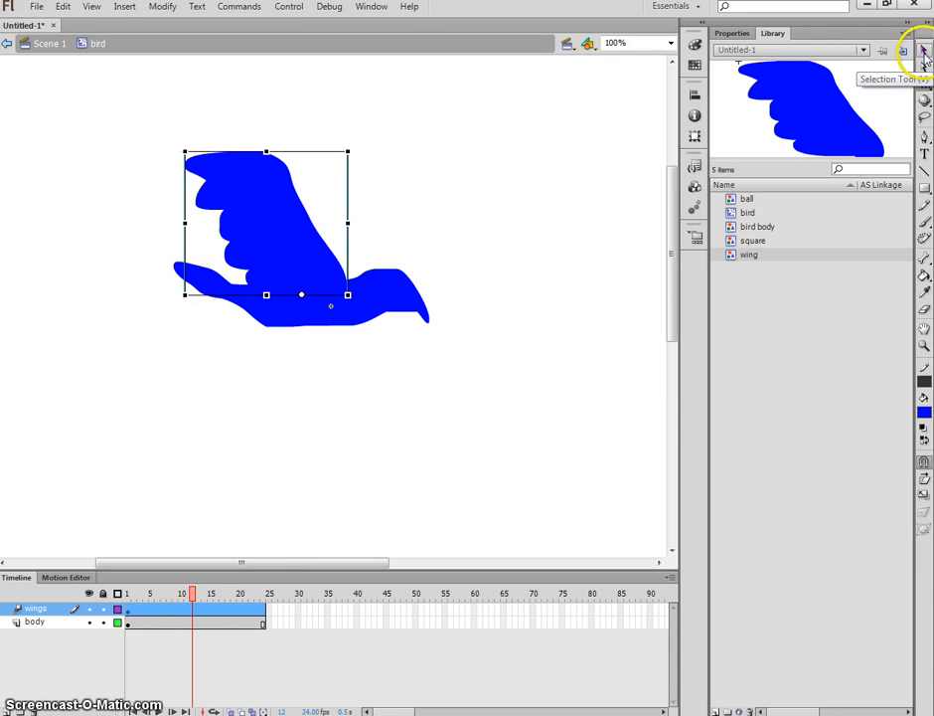
Step: Flip the wing vertically below the body at frame 12 with Free Transform and scrub back to frame 1
left_click(924, 51)
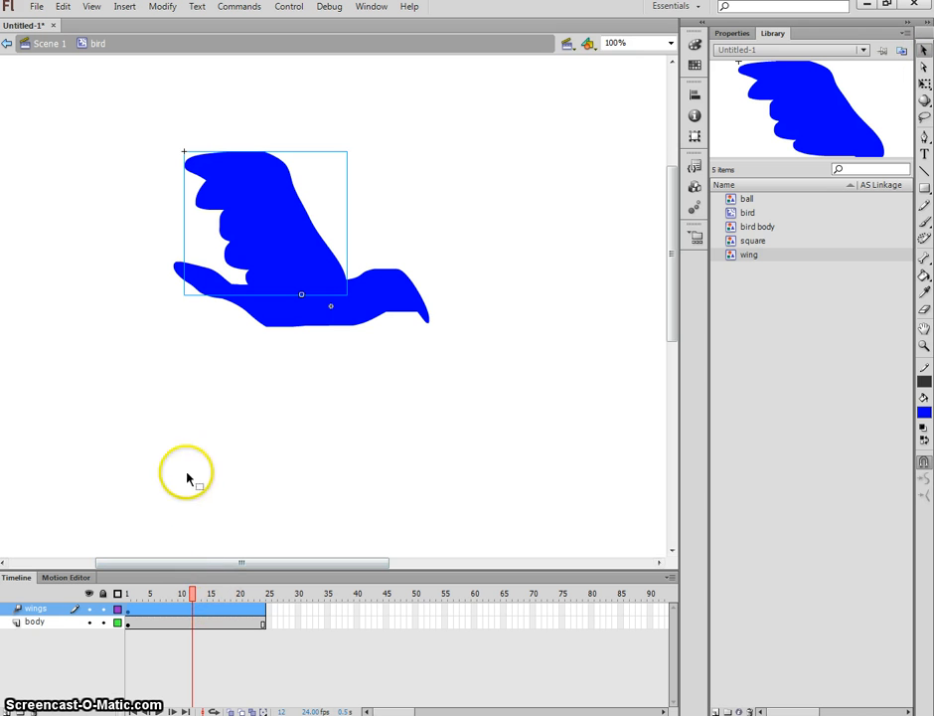
left_click(925, 83)
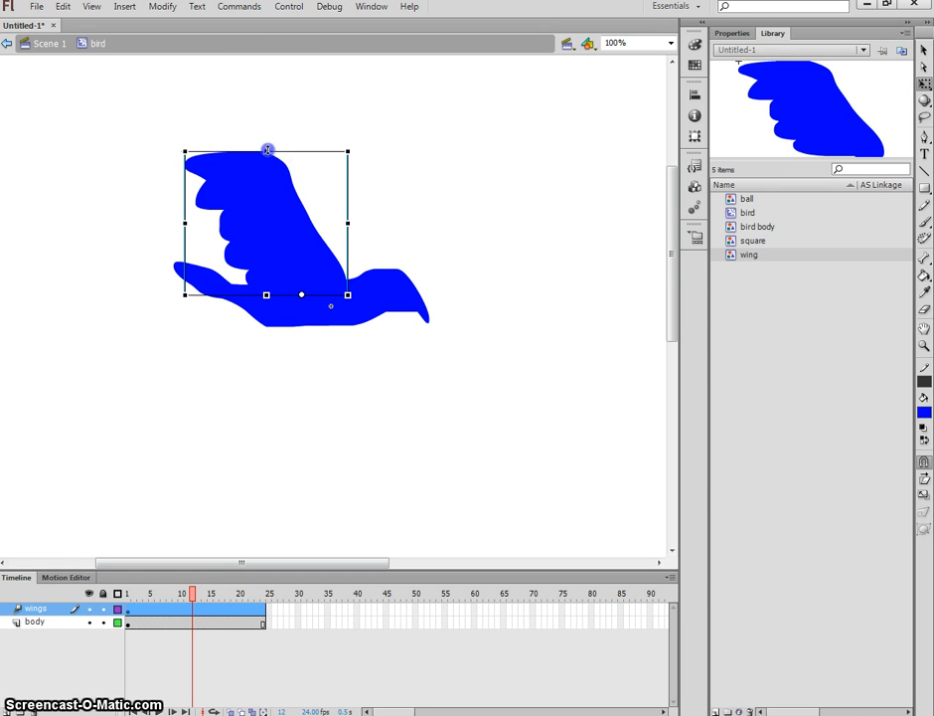
left_click_drag(268, 149, 276, 461)
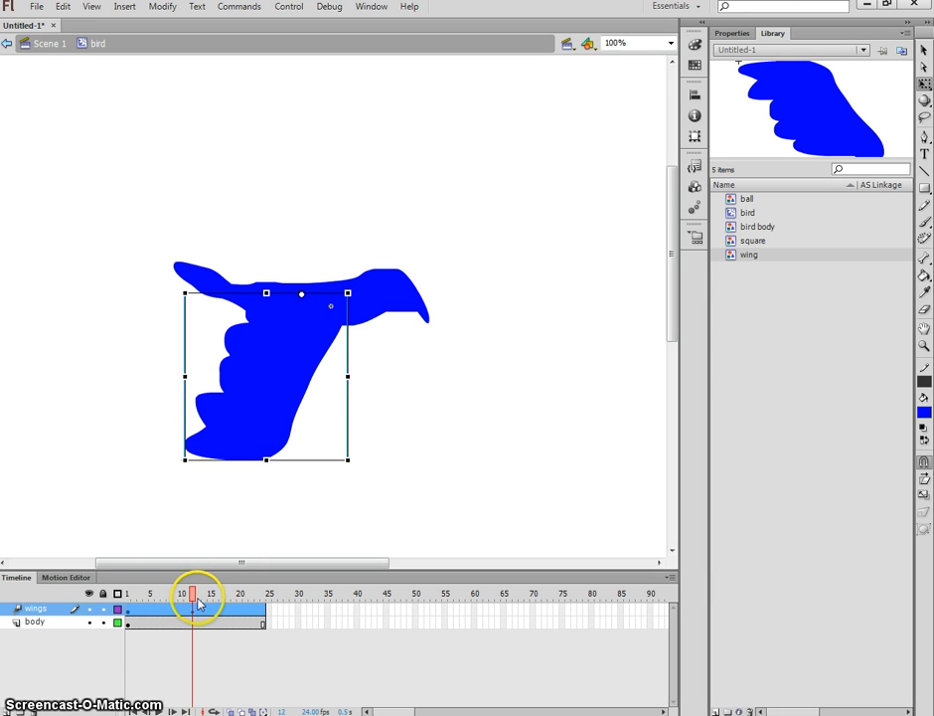
left_click_drag(195, 600, 128, 601)
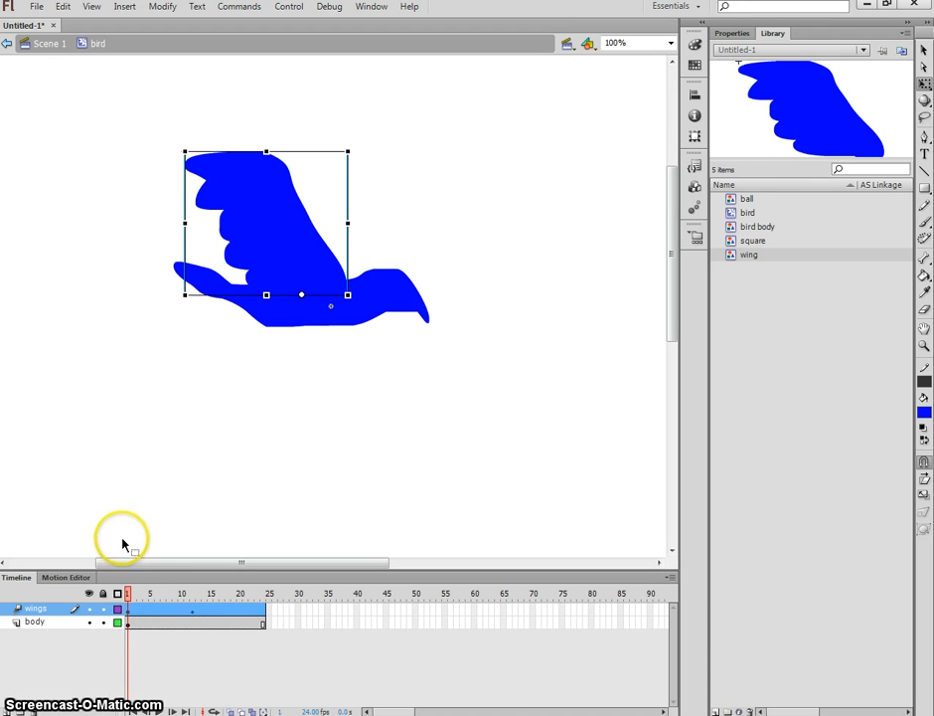
Step: Copy the first frame of the wings layer and paste it onto frame 24 of the same layer
left_click(129, 611)
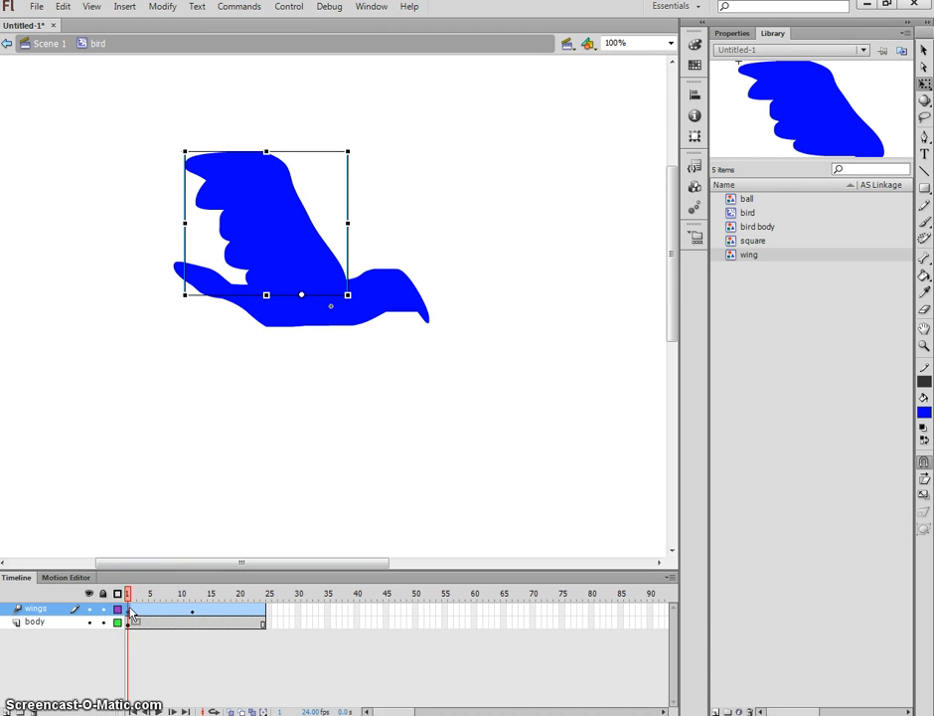
right_click(130, 613)
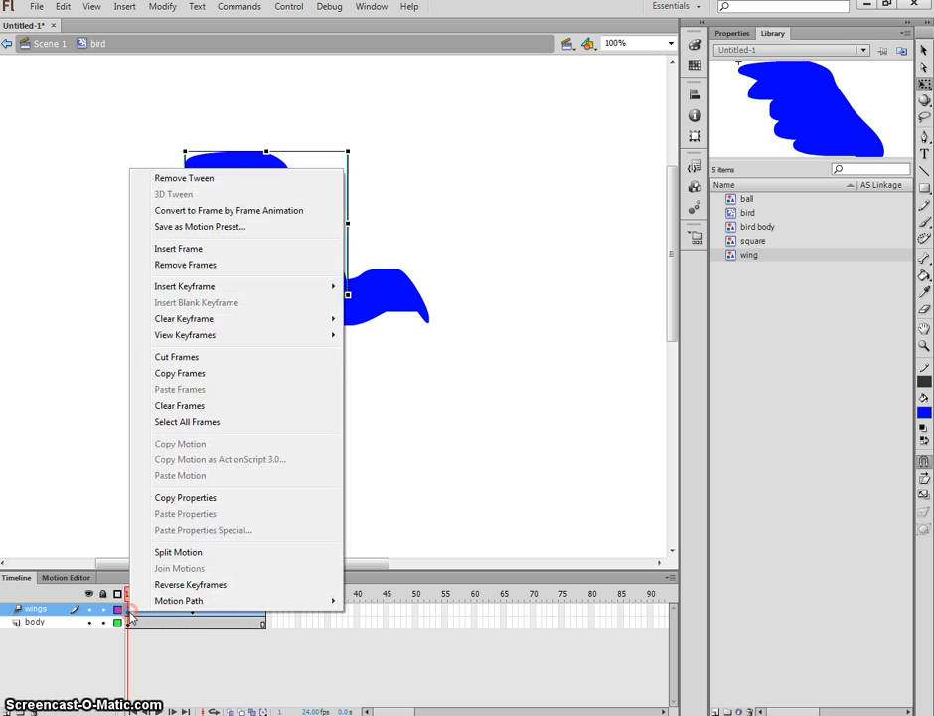
left_click(181, 374)
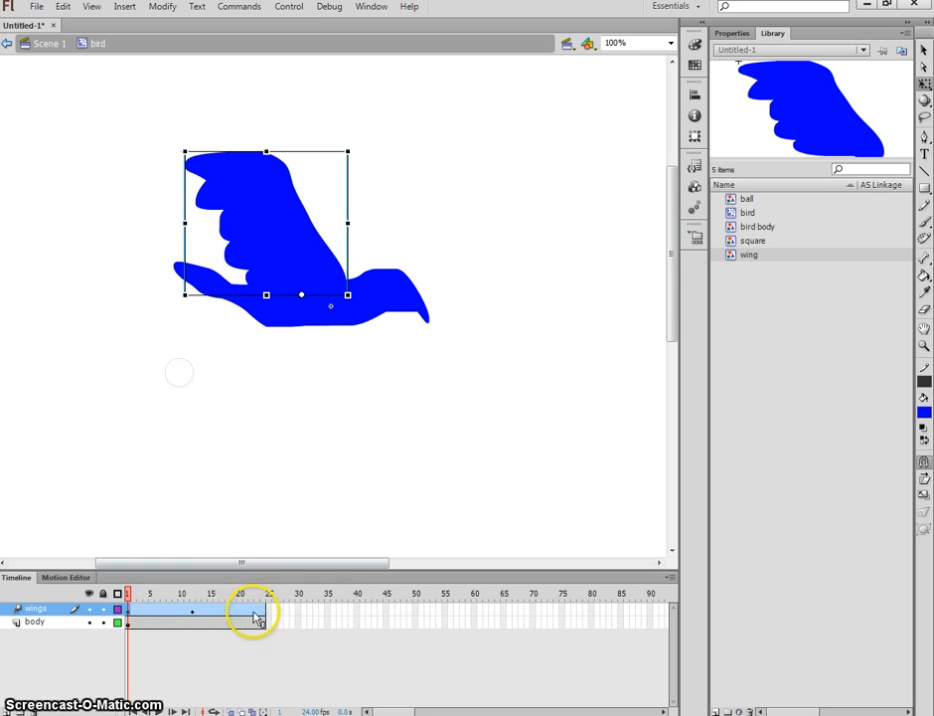
left_click(263, 609)
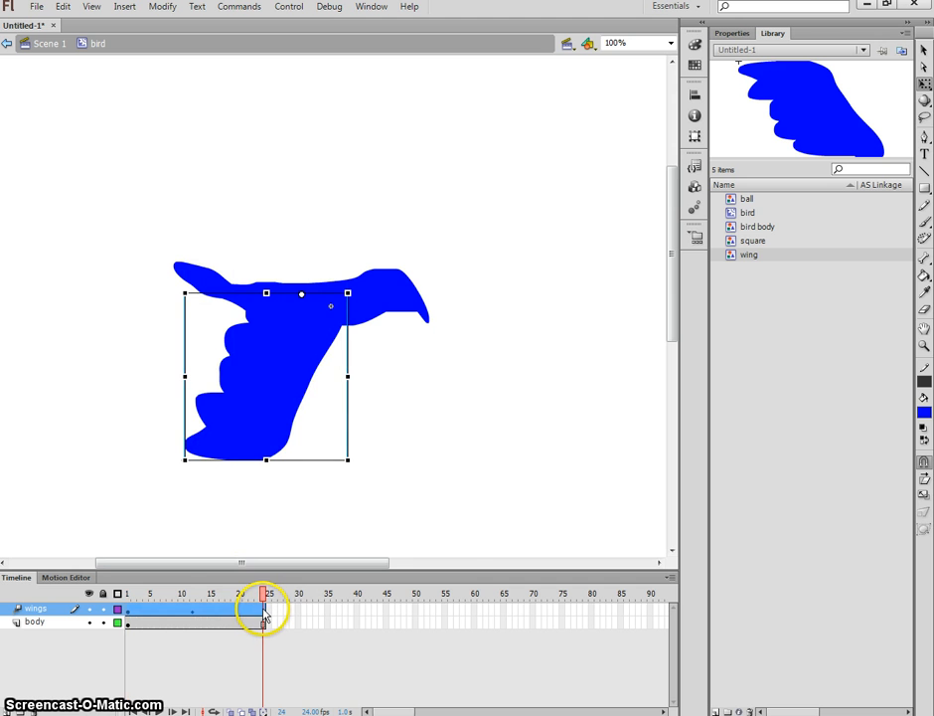
left_click(264, 613, "ctrl")
right_click(263, 614)
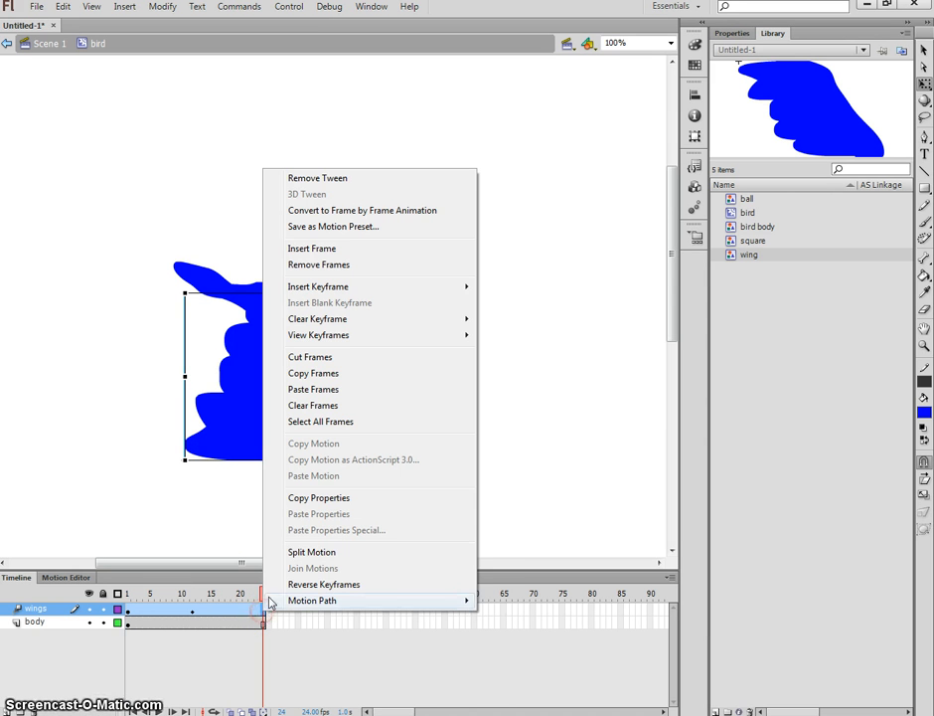
left_click(323, 392)
Step: Preview the wing flap and undo the frame pasted at frame 24 of the wings layer
left_click(261, 594)
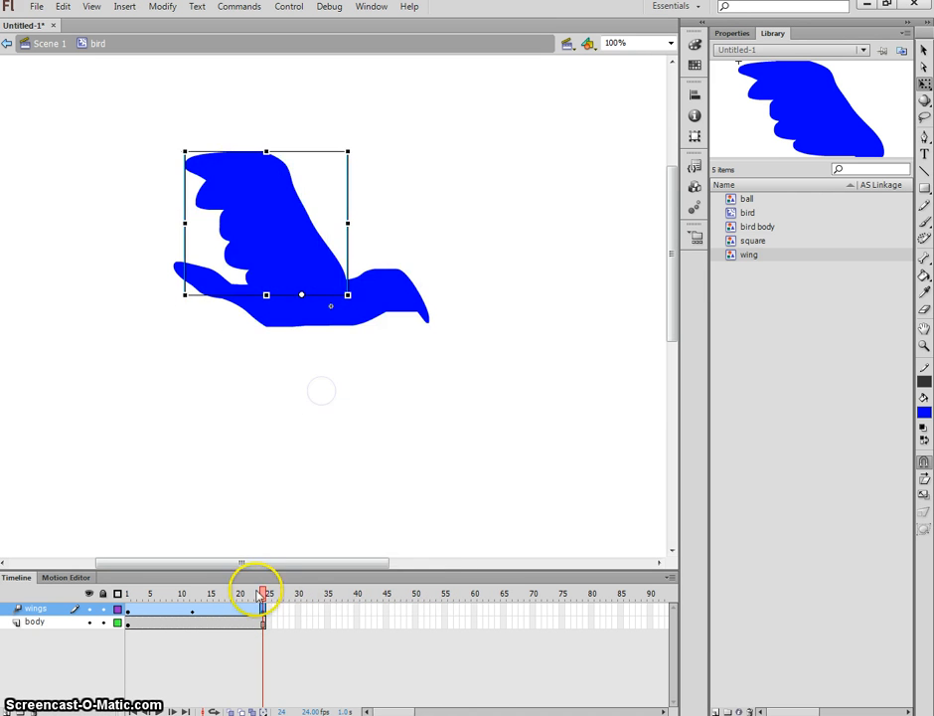
key("Return")
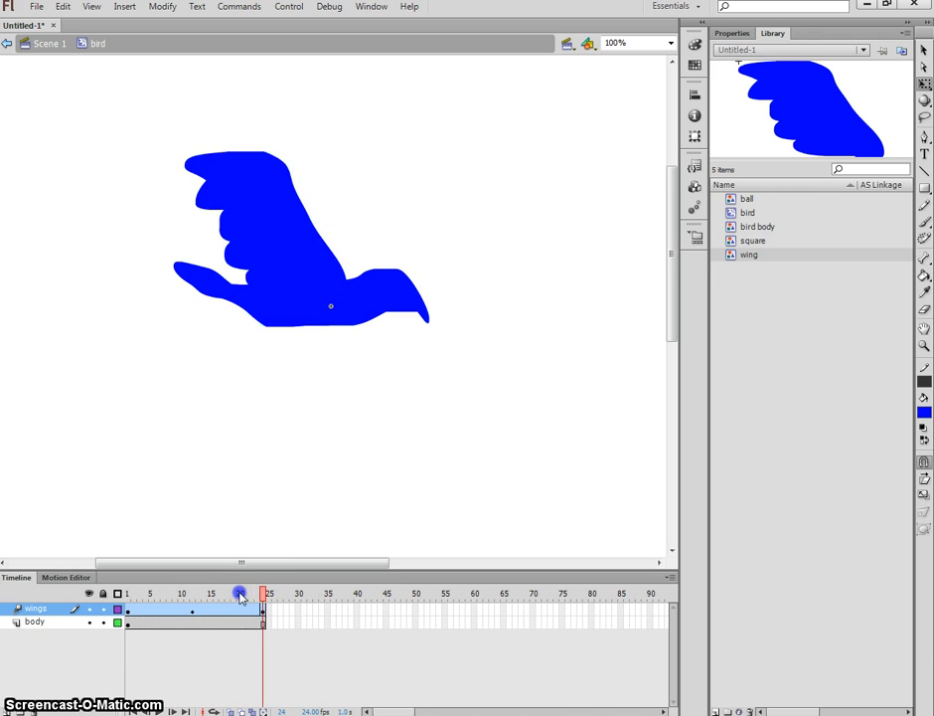
left_click(322, 646)
key("ctrl+z")
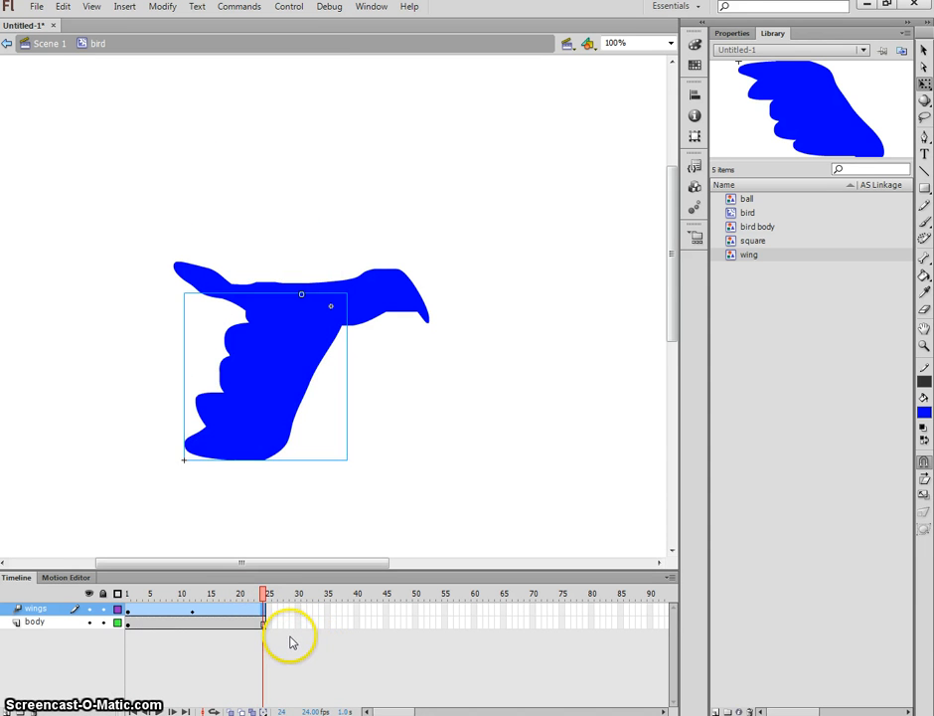
Step: At frame 24, flip the wing back up above the body with Free Transform and play the flap from frame 1
left_click(130, 609)
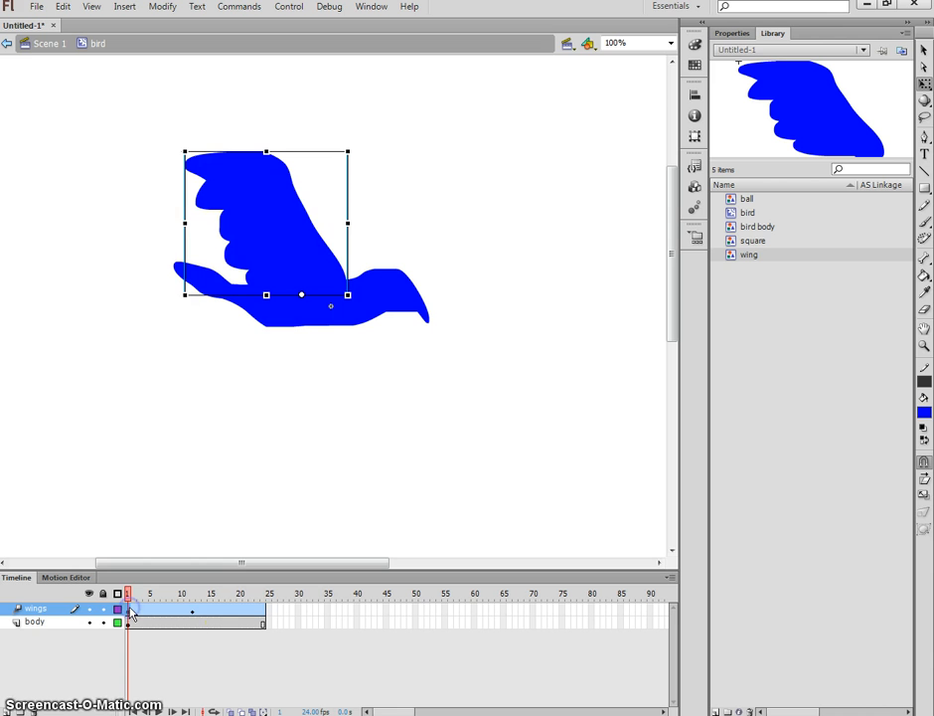
left_click(321, 612)
left_click(263, 609)
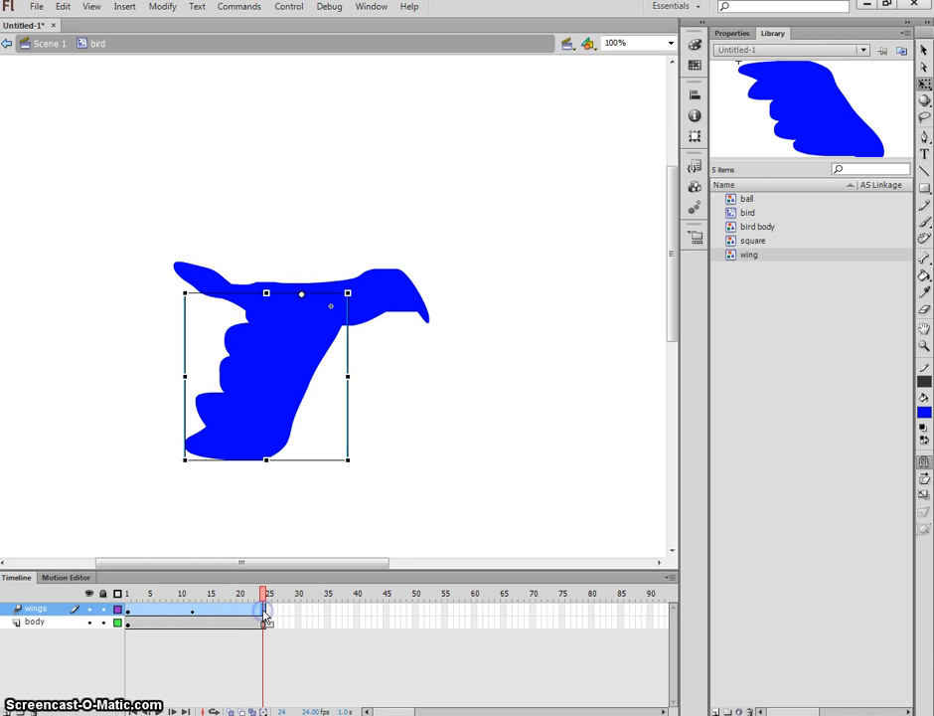
left_click_drag(265, 460, 266, 138)
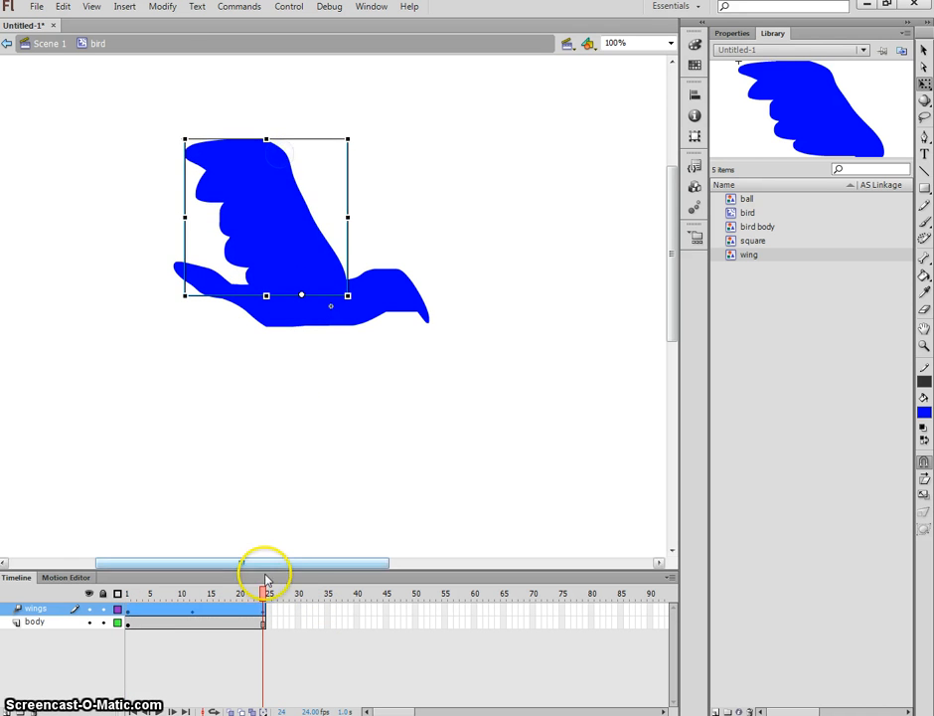
left_click_drag(259, 595, 83, 595)
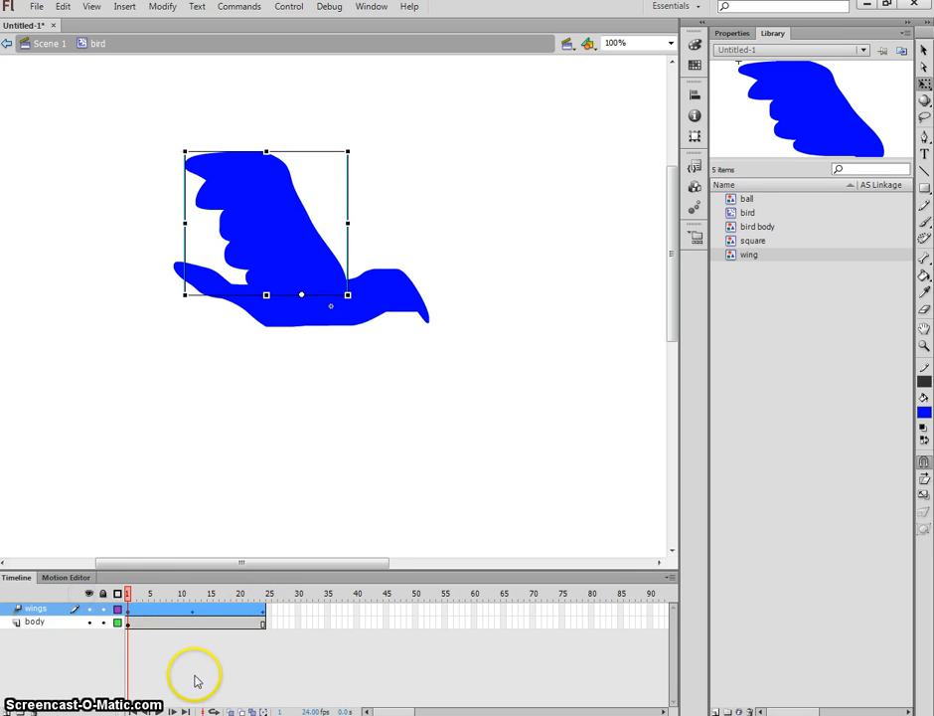
key("Return")
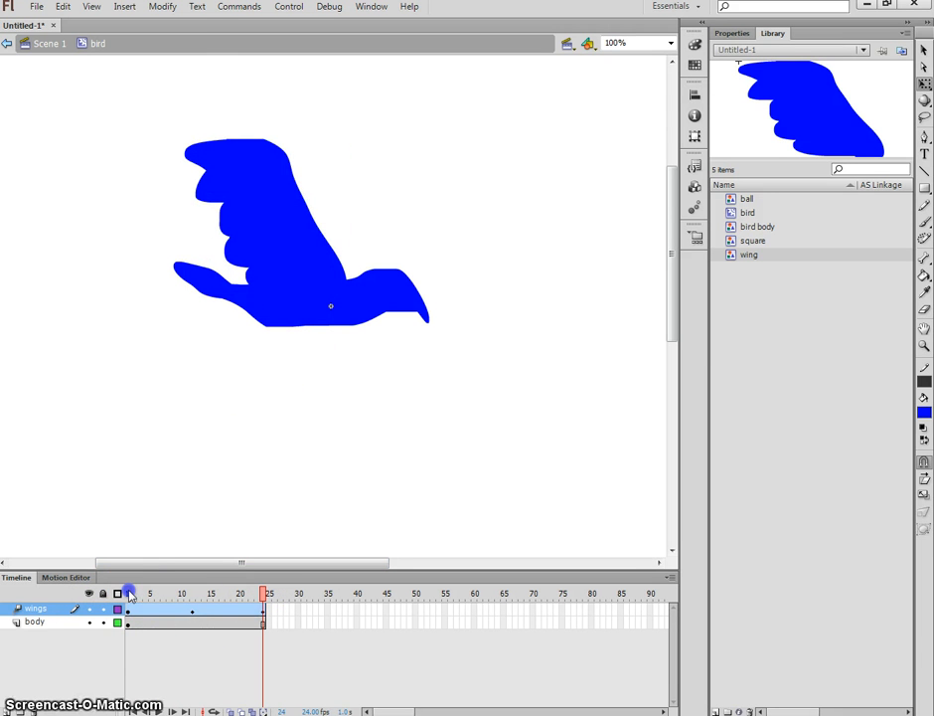
Step: Adjust the wing's height at frame 24 to match frame 1, using onion skinning across all frames as a guide
left_click(247, 156)
left_click_drag(265, 138, 266, 156)
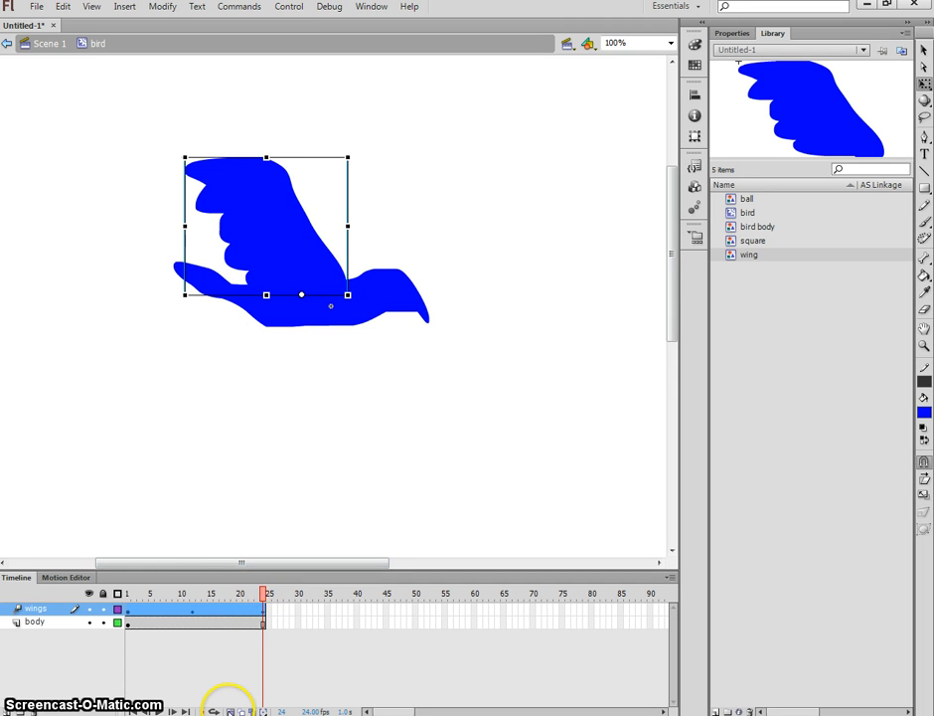
left_click(229, 712)
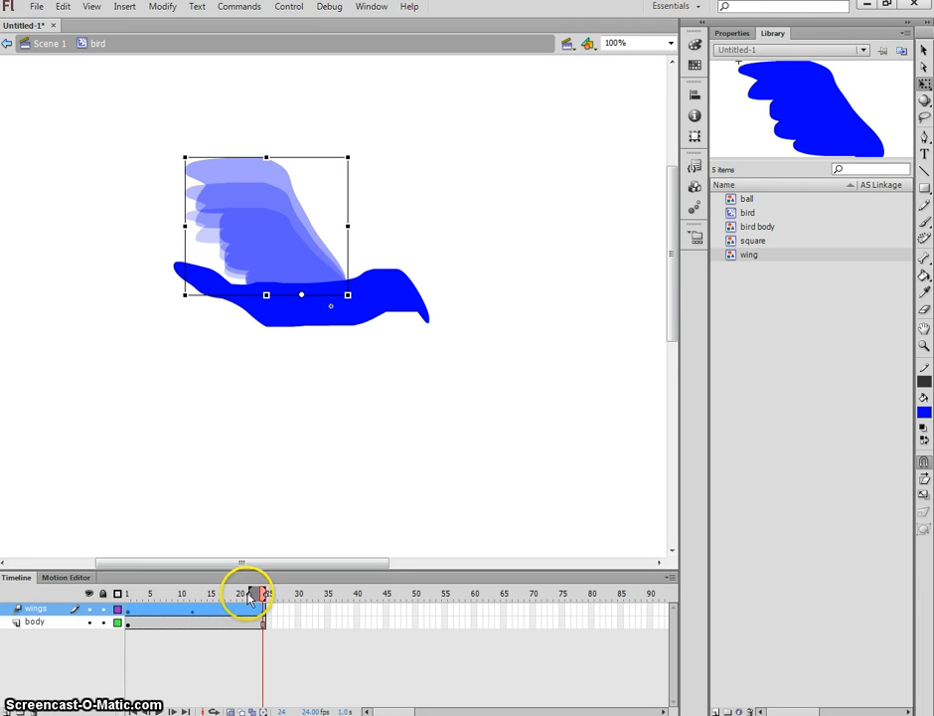
left_click_drag(247, 595, 122, 596)
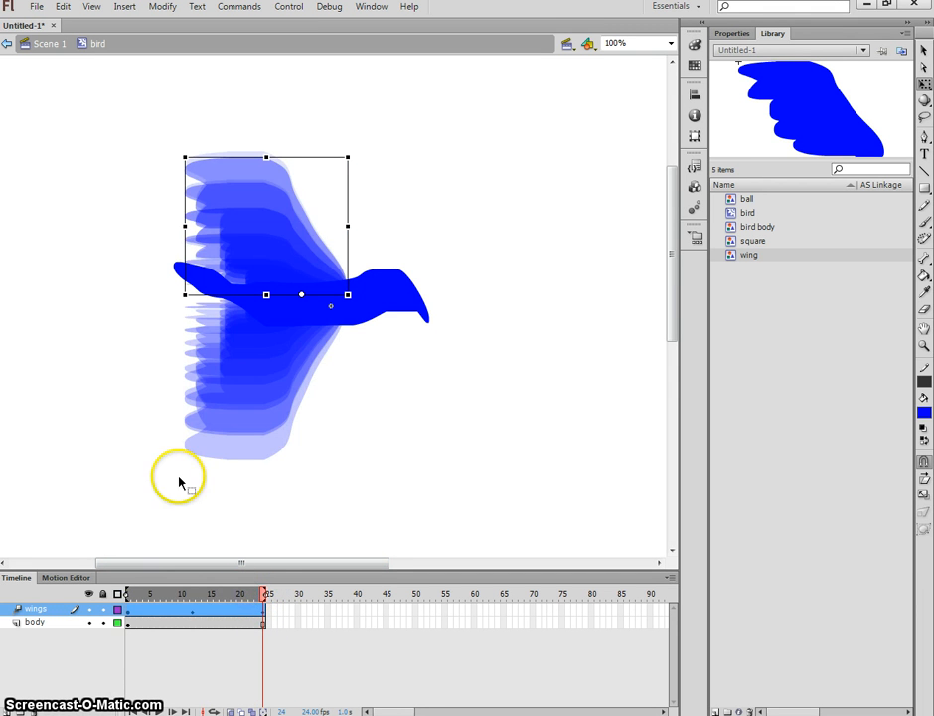
left_click_drag(267, 157, 266, 149)
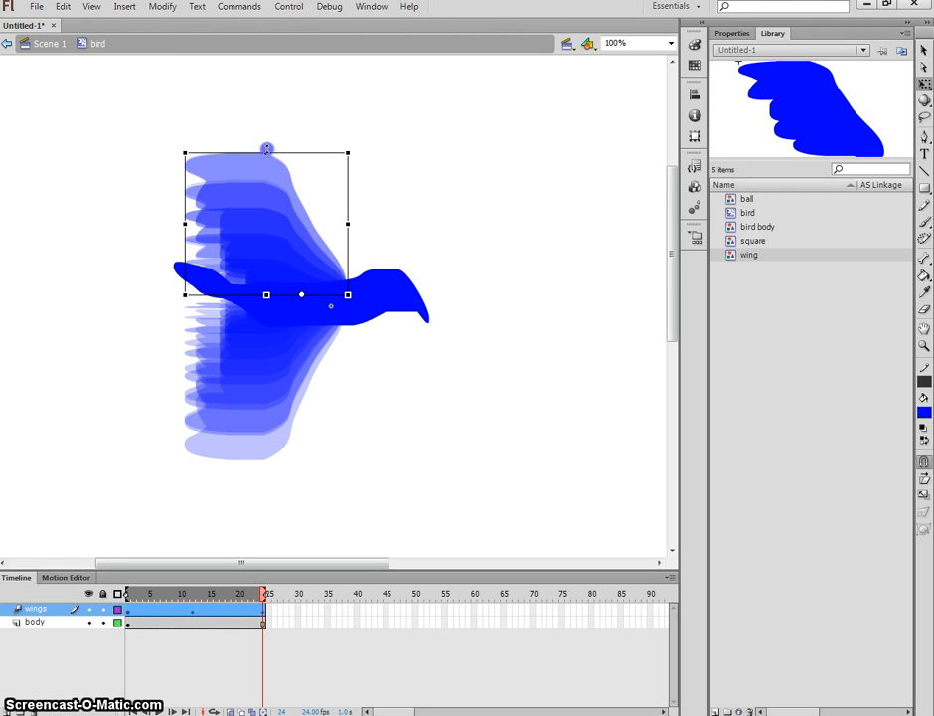
left_click(229, 712)
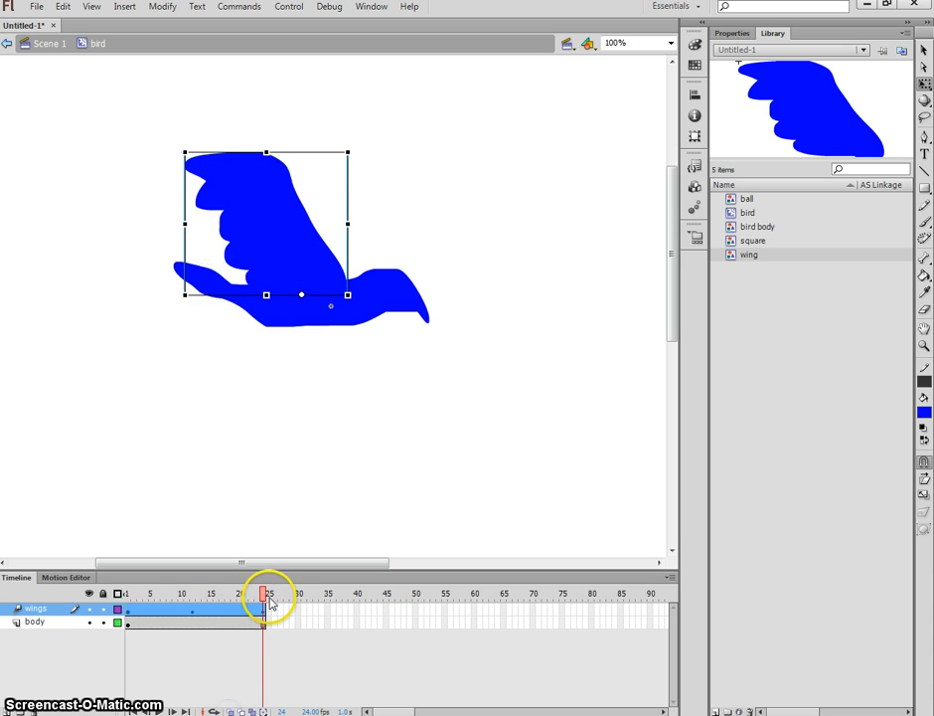
Step: Play back the complete wing flap inside the bird symbol to check that it loops smoothly
key("Return")
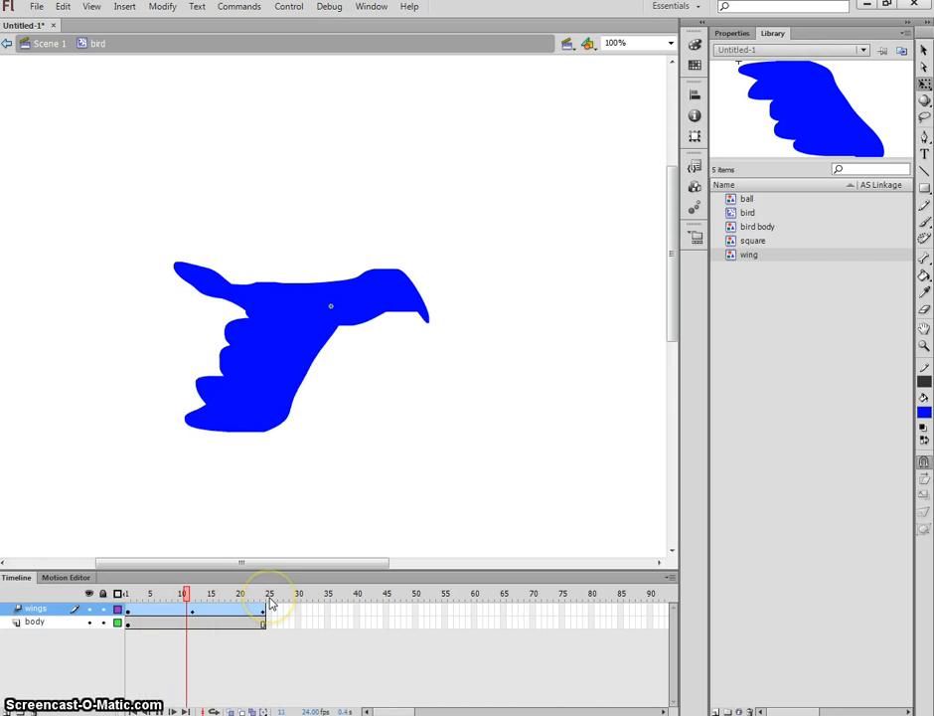
left_click(268, 600)
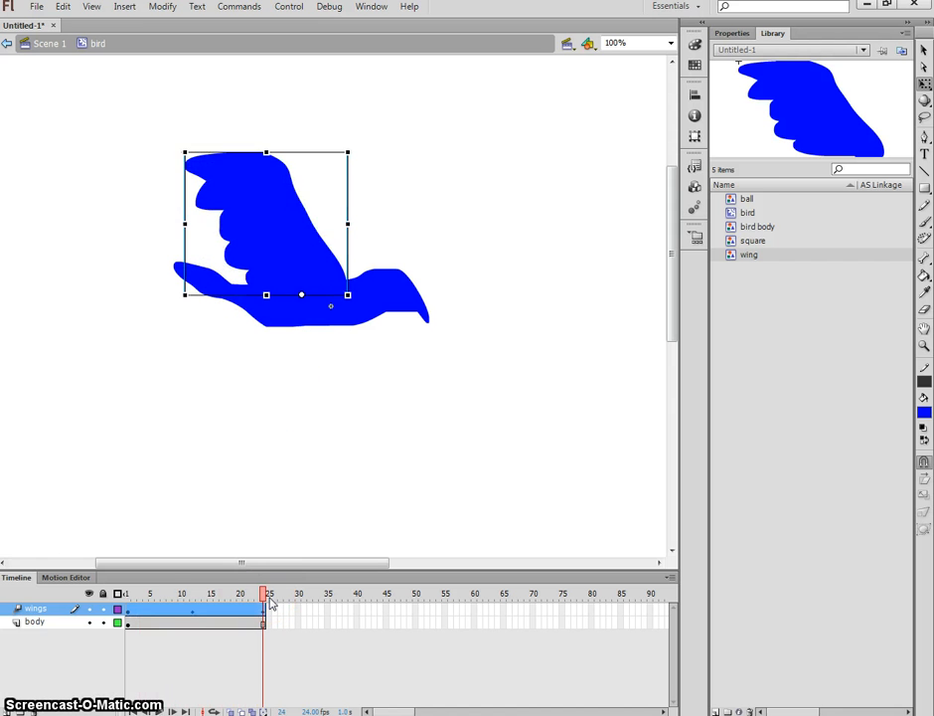
key("Return")
key("Return")
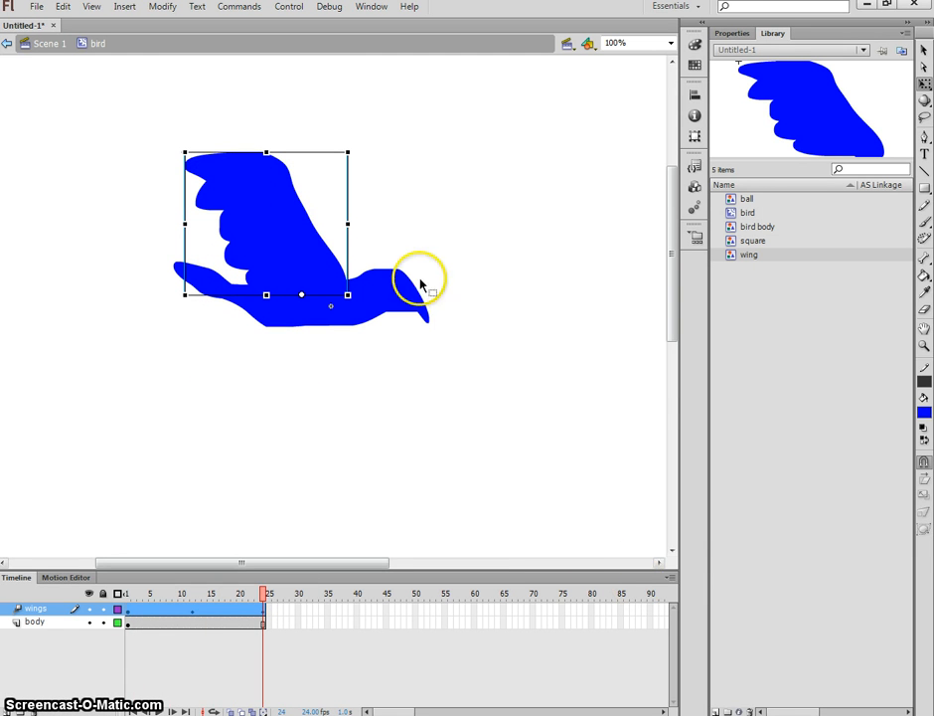
Step: Return to Scene 1 and preview the bird movie clip's animation in the library
left_click(50, 44)
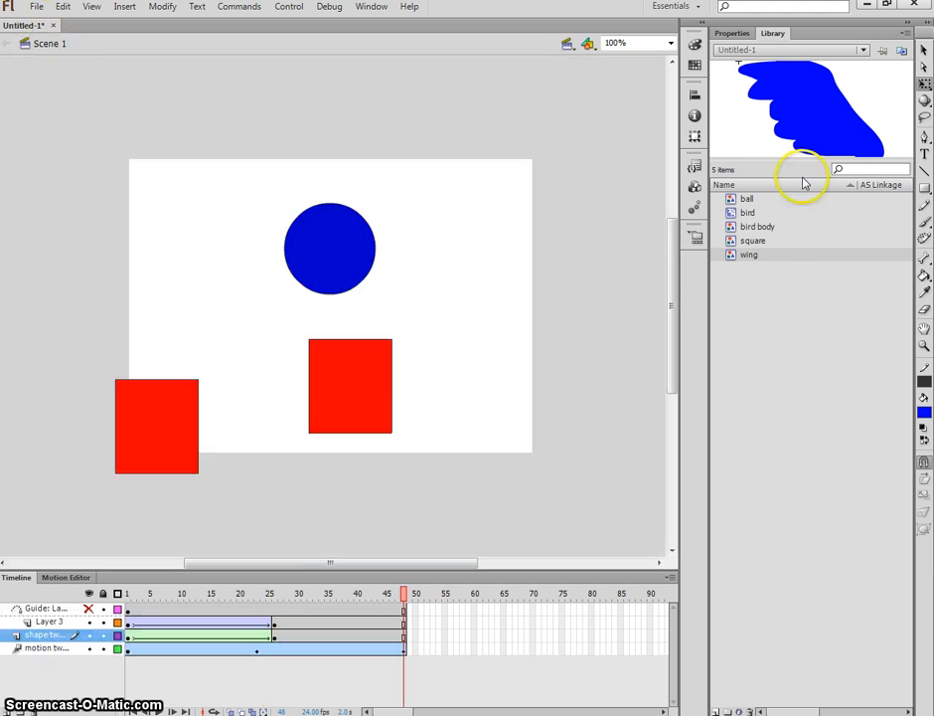
left_click(748, 214)
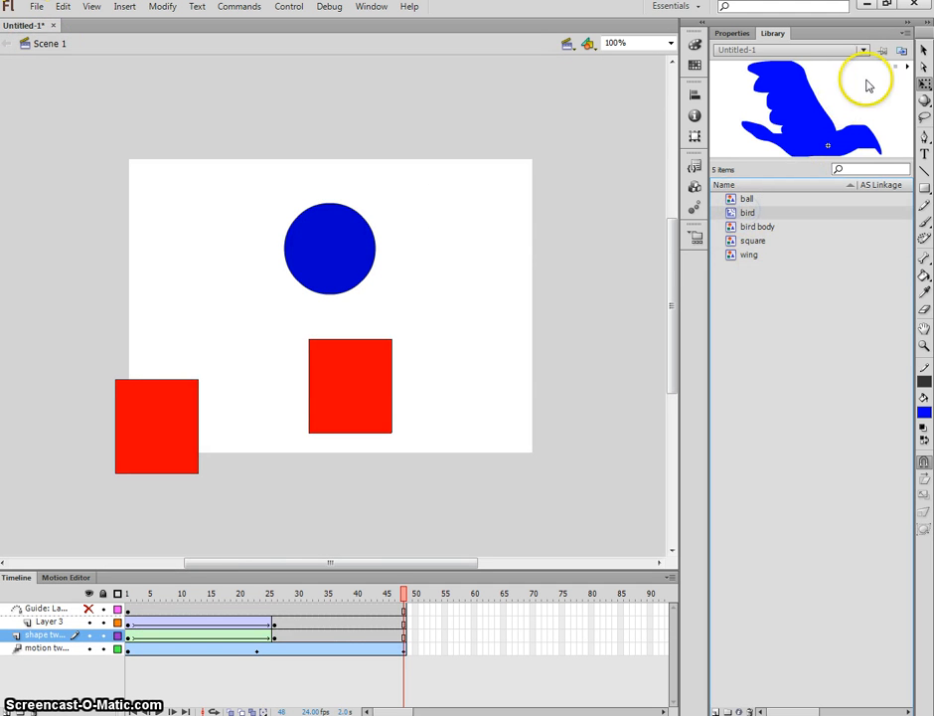
left_click(908, 67)
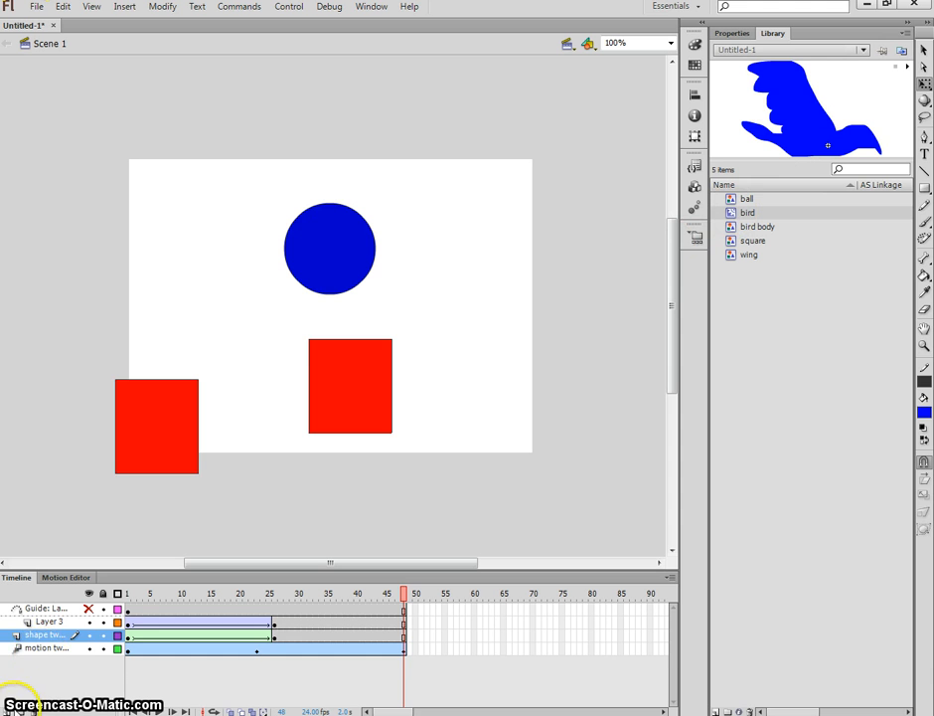
Step: Add a new layer above the shape tween layer and name it bird
left_click(16, 710)
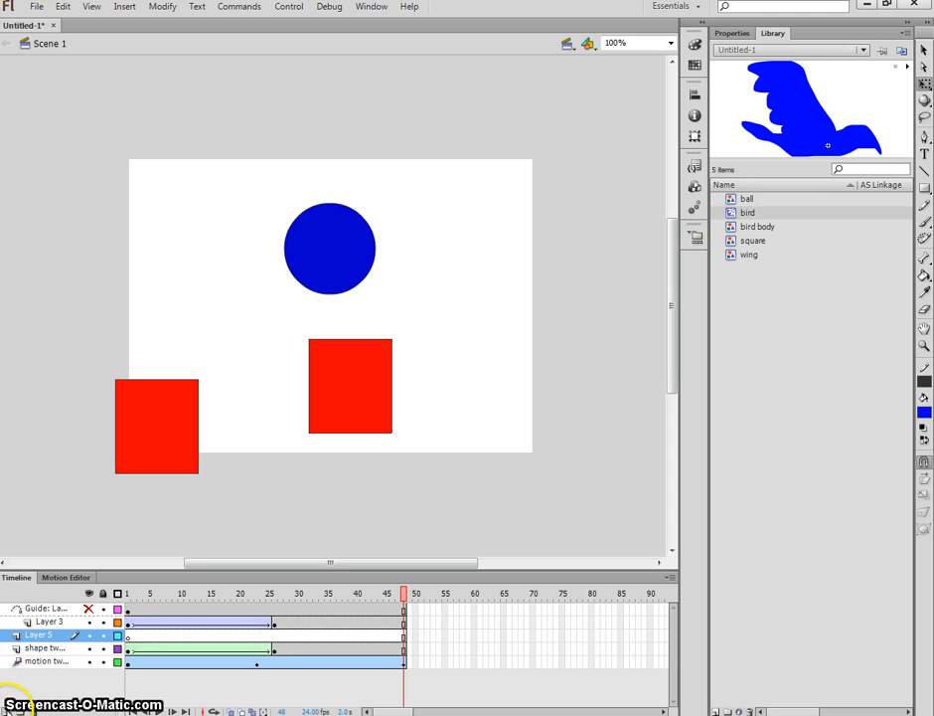
double_click(45, 635)
type("bird")
key("Return")
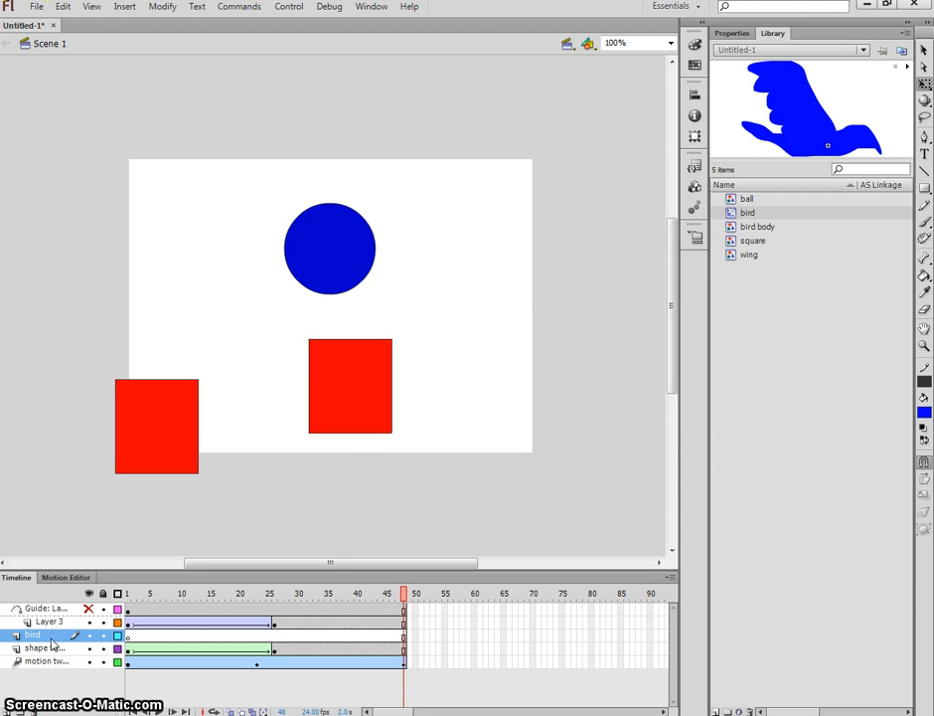
Step: Place an instance of the bird movie clip on the bird layer, shrink it and position it just off the stage's left side
left_click_drag(736, 215, 159, 255)
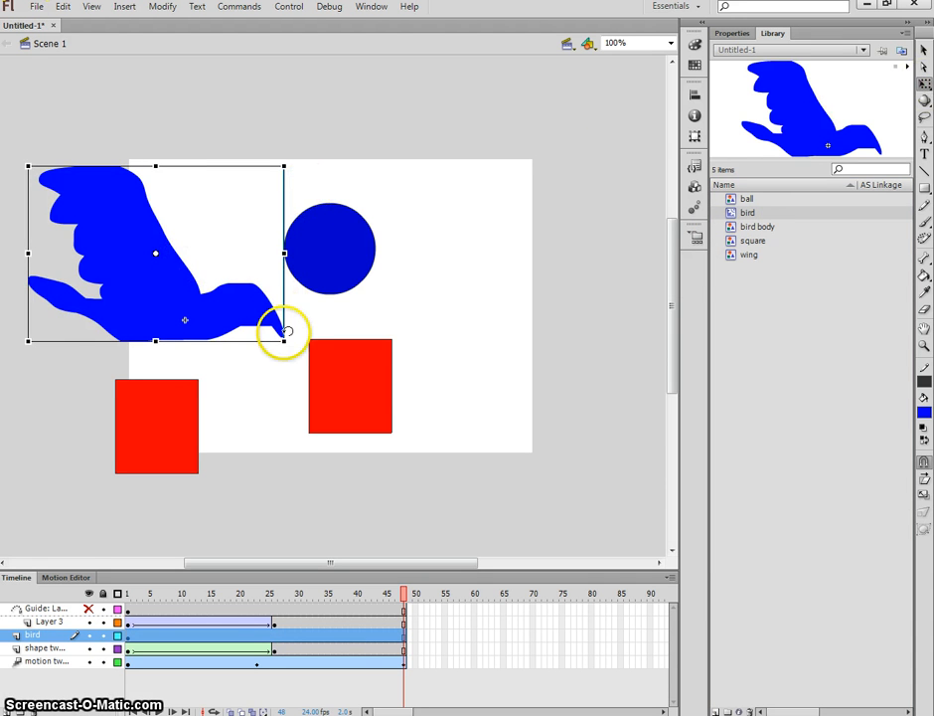
left_click_drag(284, 339, 96, 252)
left_click(925, 49)
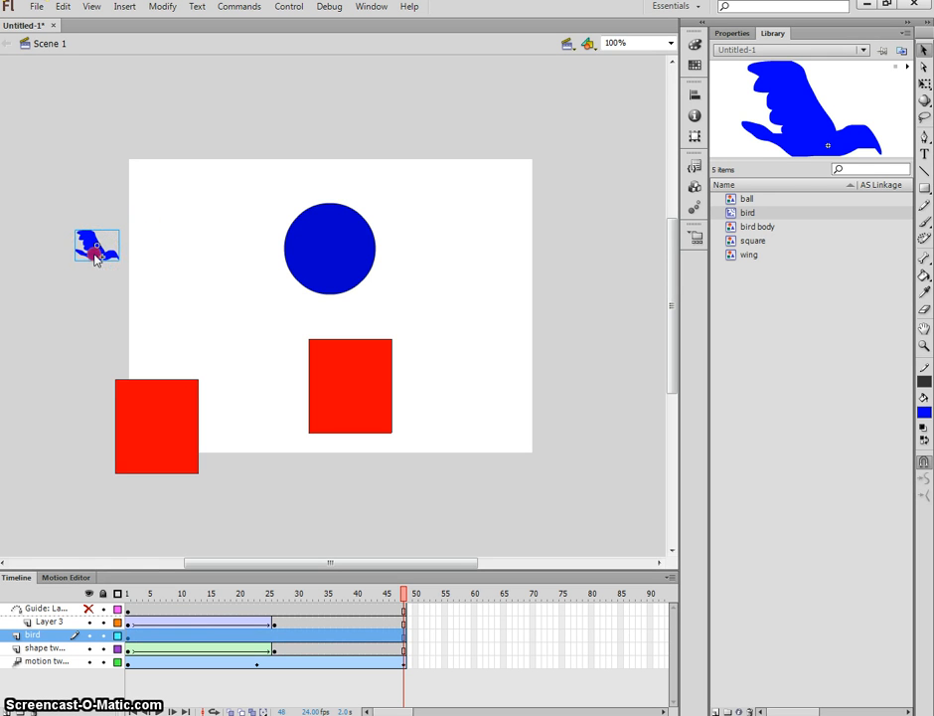
Step: Create a motion tween that carries the bird horizontally past the stage's right edge by frame 48, and play it back
right_click(95, 257)
left_click(150, 182)
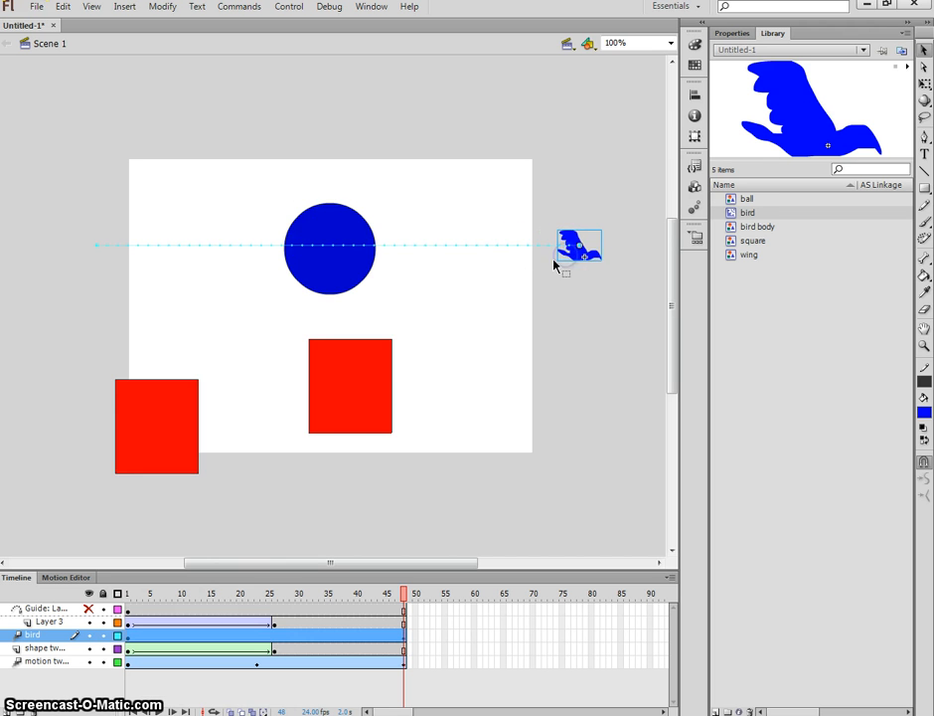
left_click(500, 277)
key("Return")
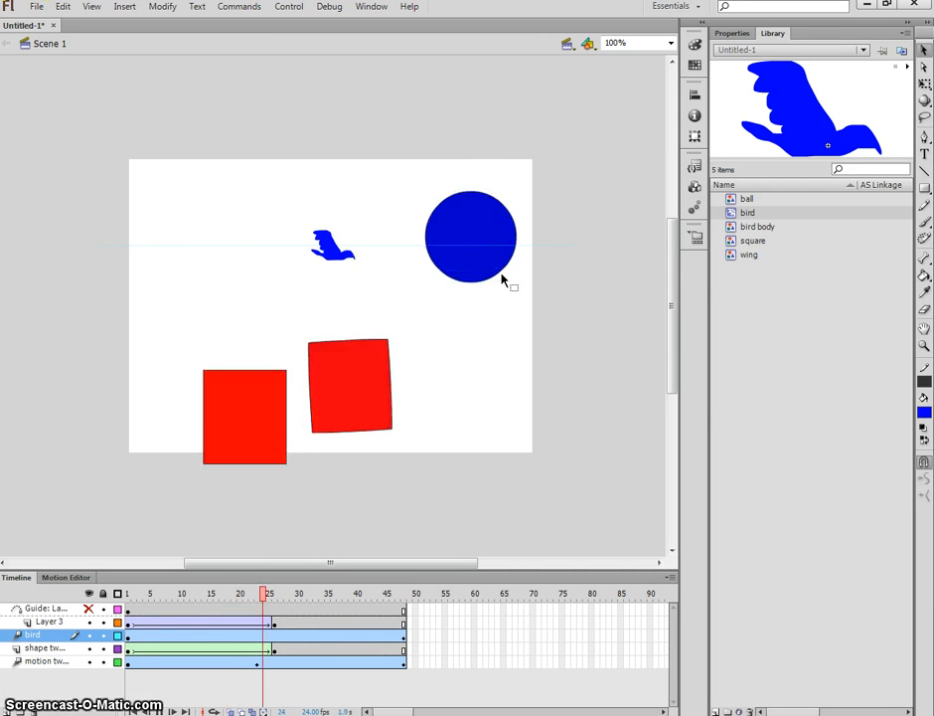
left_click(534, 277)
key("Return")
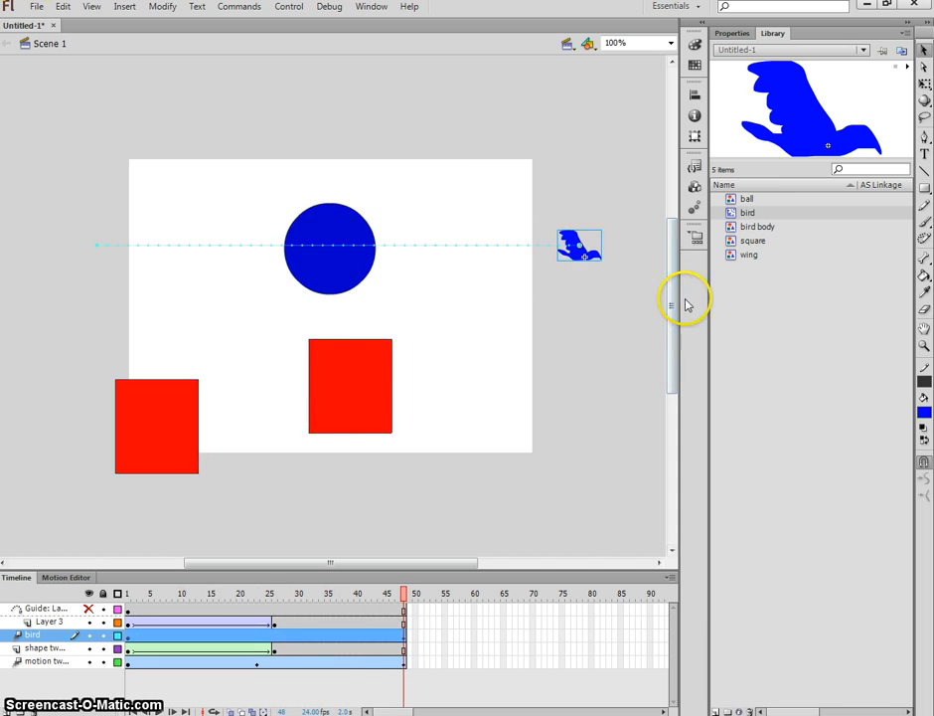
left_click(625, 302)
key("Return")
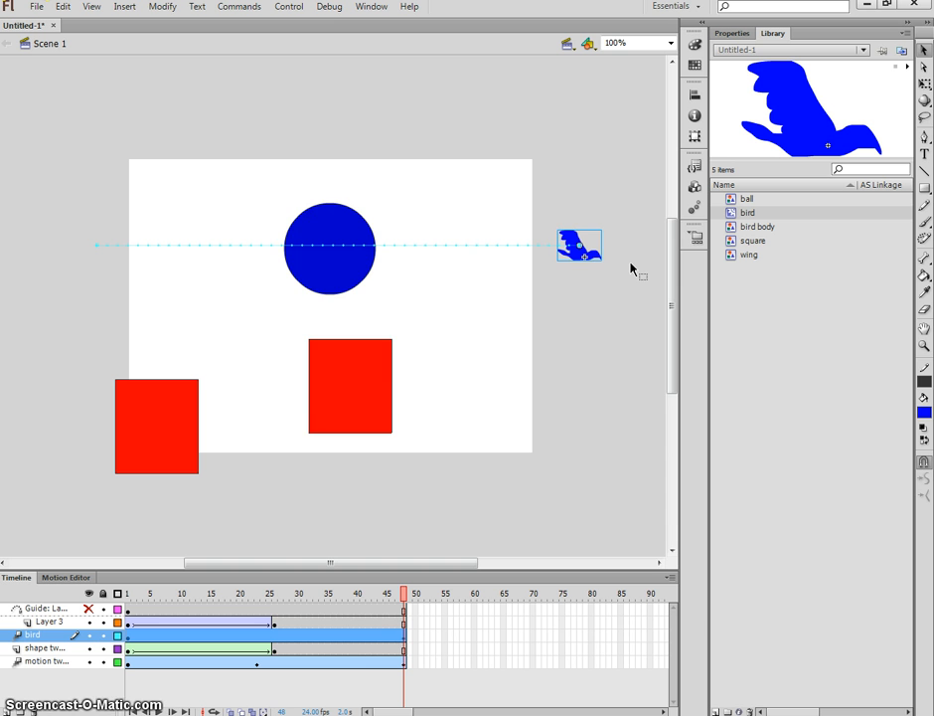
Step: Test the movie to watch the bird fly with flapping wings, and close the test window
key("ctrl+Return")
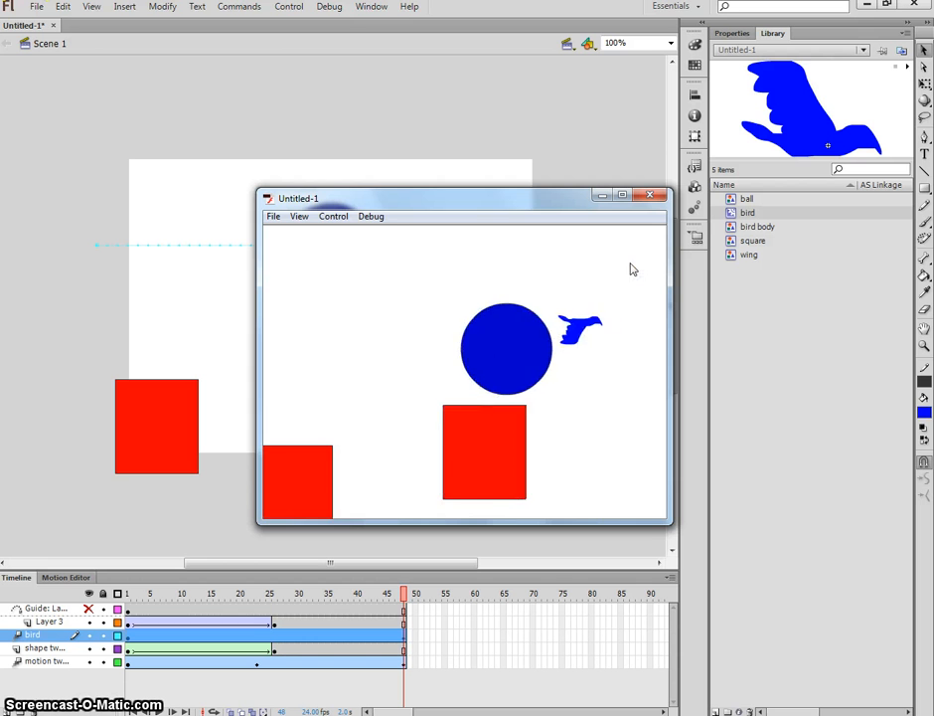
left_click(652, 195)
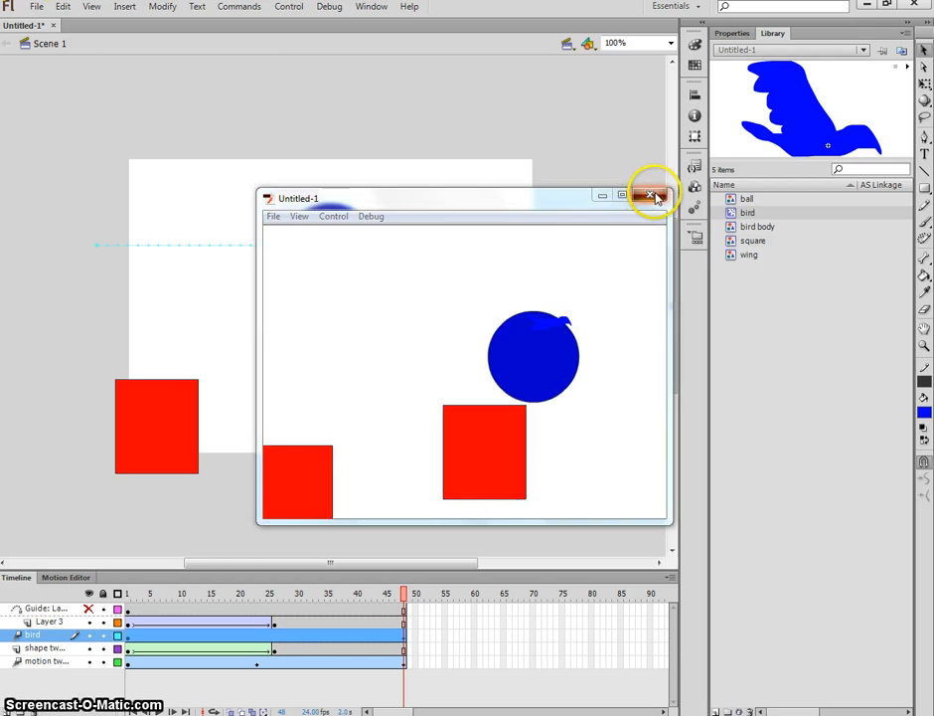
left_click(652, 195)
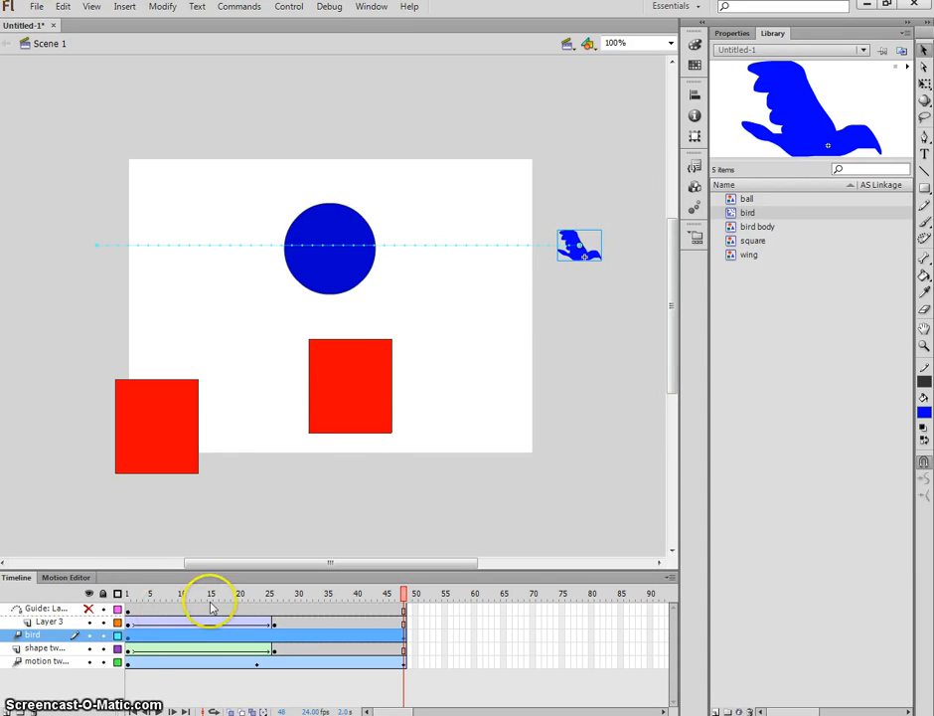
Step: Go back to frame 1 and add a new layer named flock above the bird layer
left_click_drag(211, 593, 128, 593)
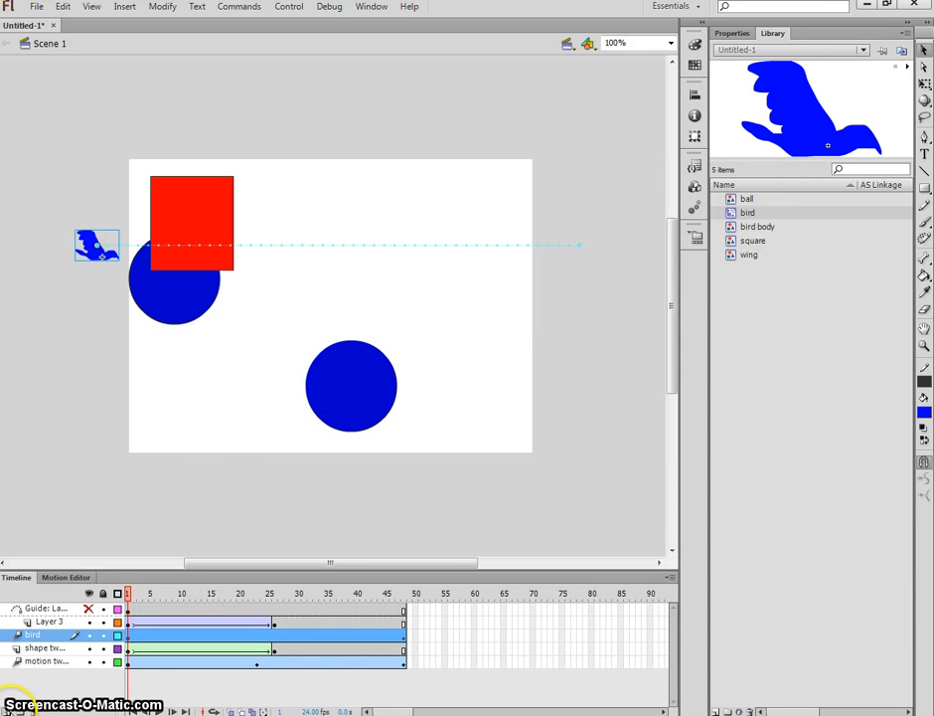
left_click(8, 711)
double_click(44, 636)
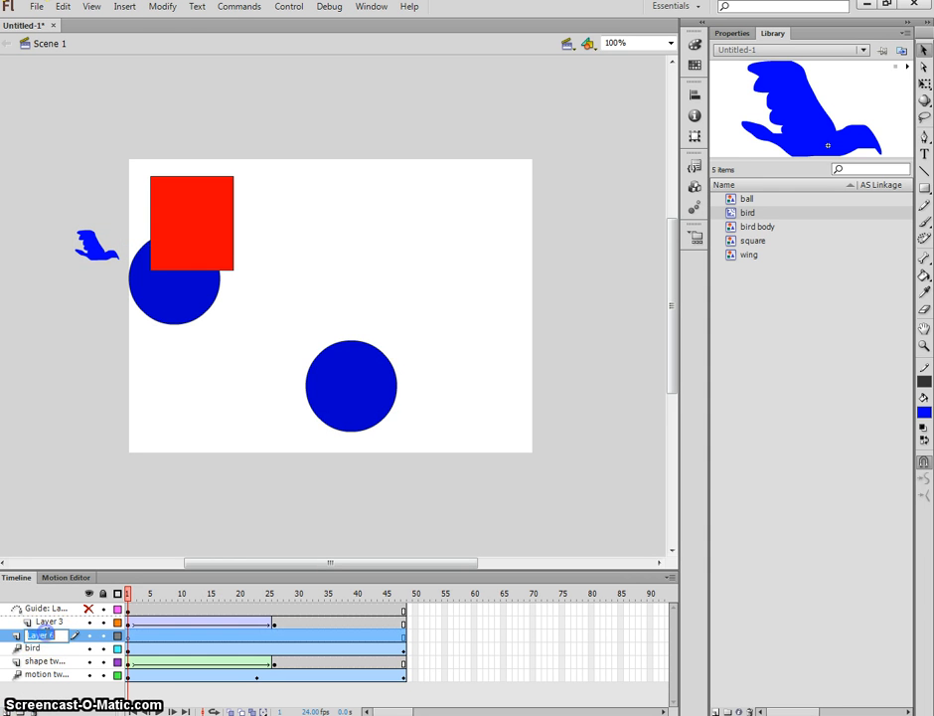
type("flock")
key("Return")
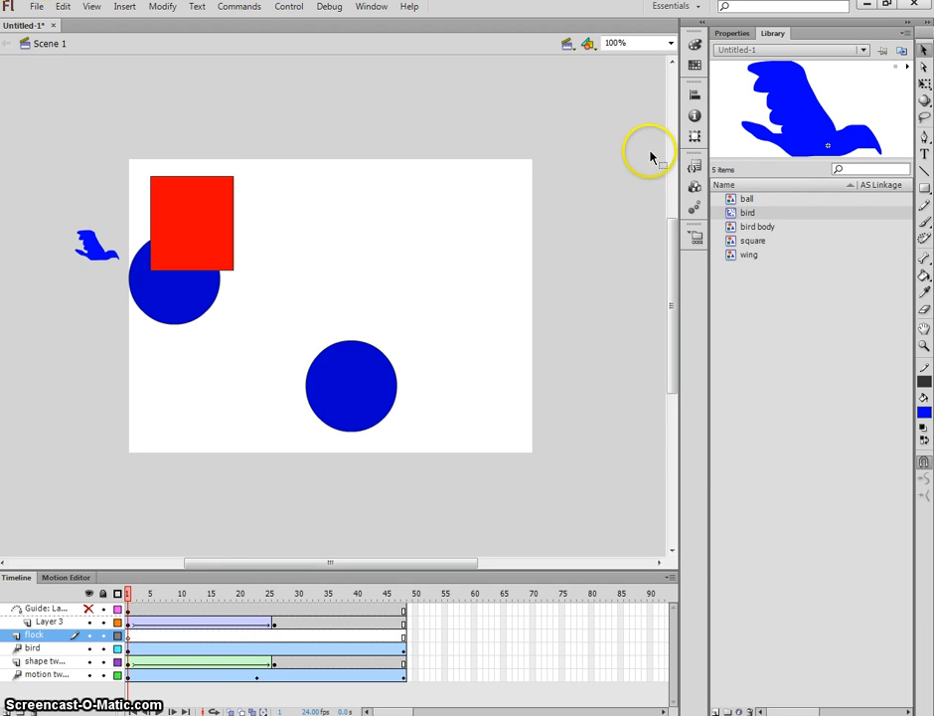
Step: Place another bird instance on the flock layer, shrink it and move it off the stage's left side below the first bird
left_click_drag(749, 210, 166, 388)
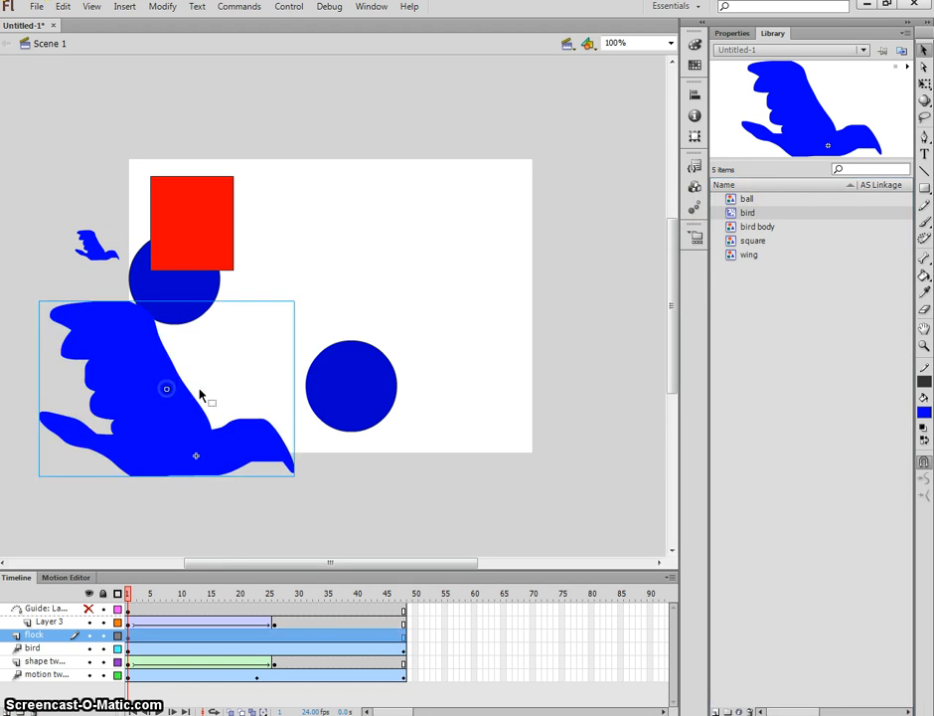
left_click(924, 85)
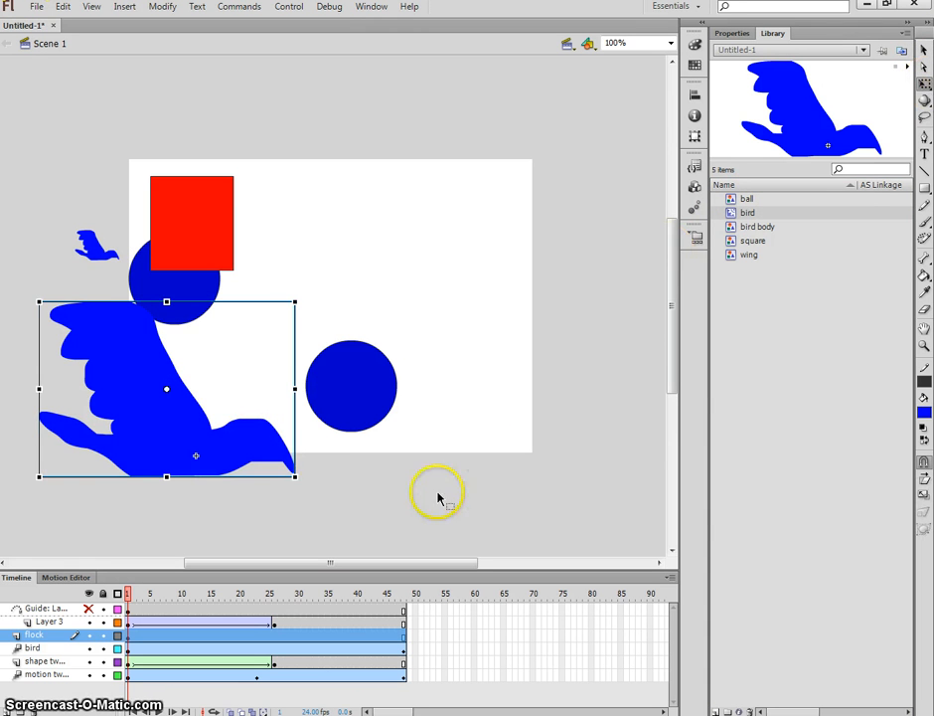
left_click_drag(297, 477, 191, 407)
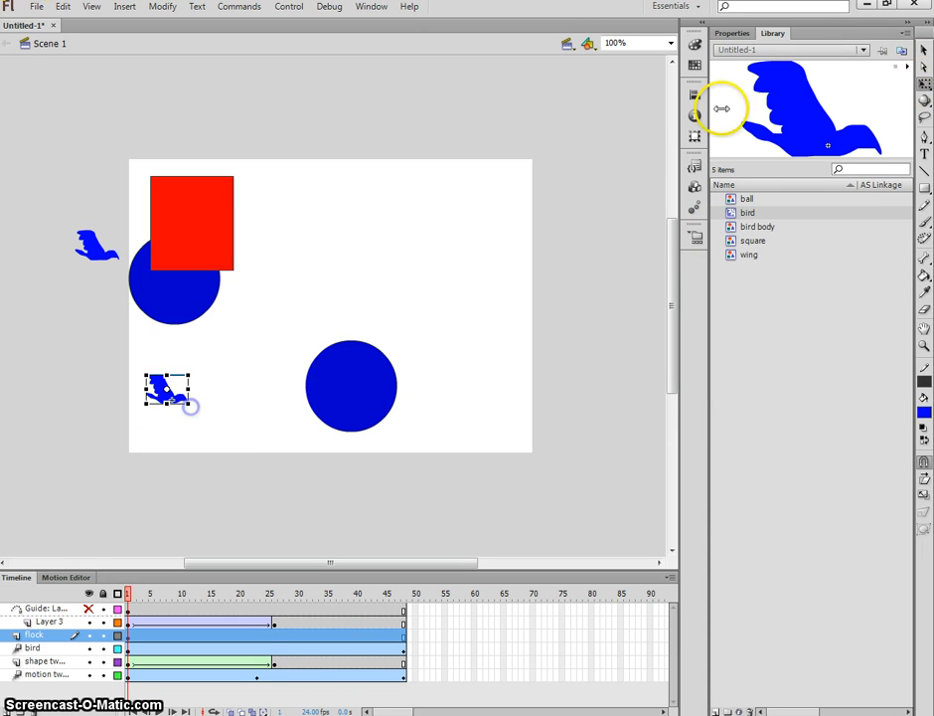
left_click(924, 51)
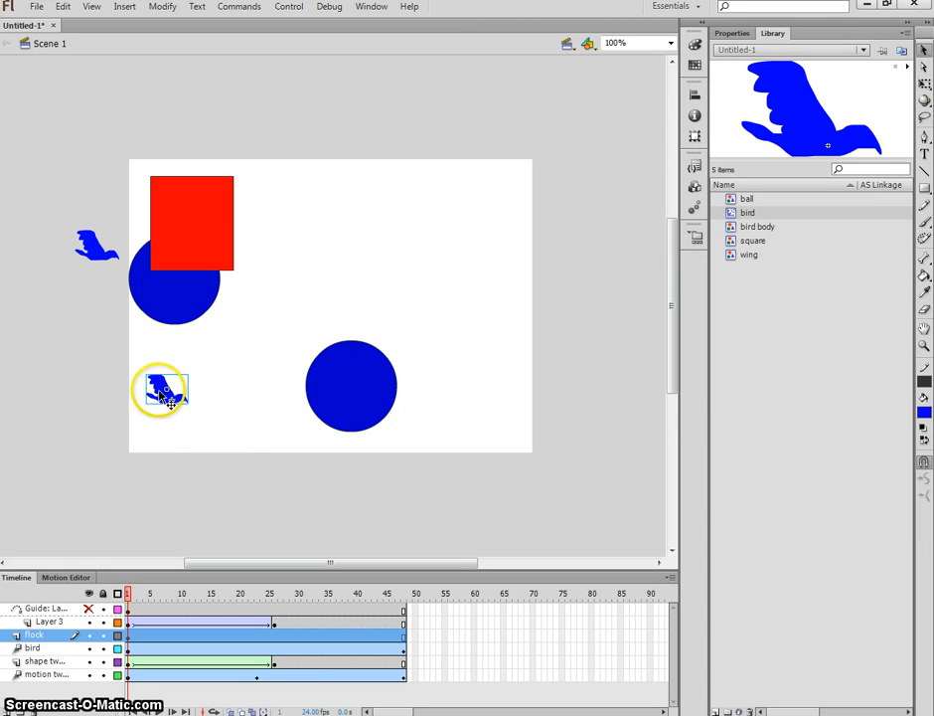
left_click_drag(160, 394, 63, 363)
Step: Copy the small bird on the flock layer four times and arrange the five birds as a cluster off the stage's left side
key("ctrl+c")
key("ctrl+v")
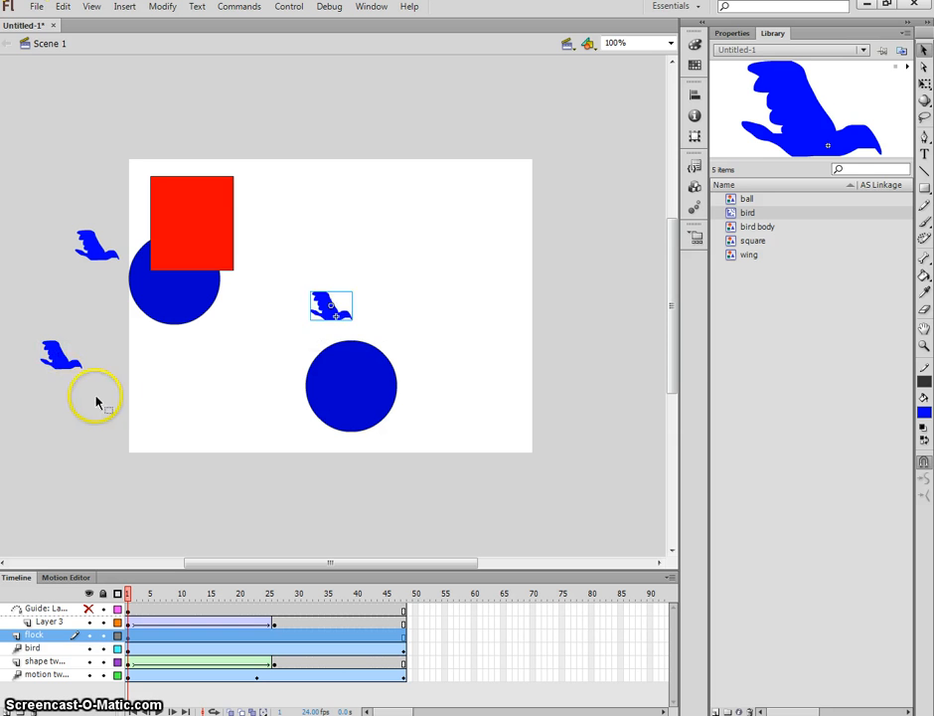
left_click_drag(329, 315, 85, 427)
key("ctrl+v")
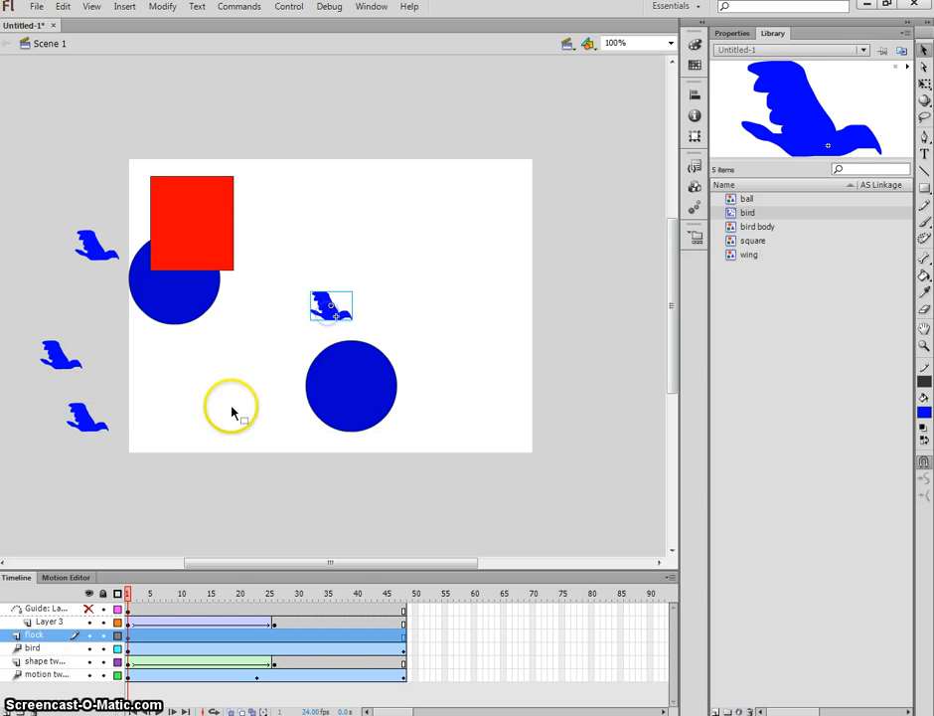
left_click_drag(324, 318, 96, 398)
key("ctrl+v")
left_click_drag(323, 324, 57, 394)
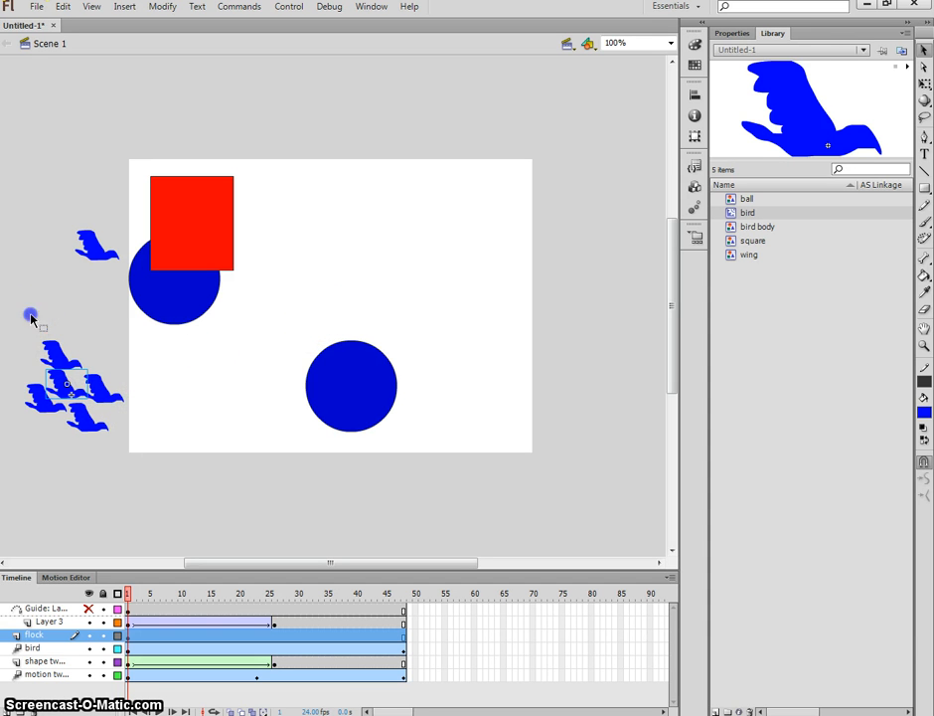
Step: Create a motion tween for the five clustered birds together, agreeing to convert them to a single symbol
left_click_drag(29, 313, 103, 448)
right_click(94, 391)
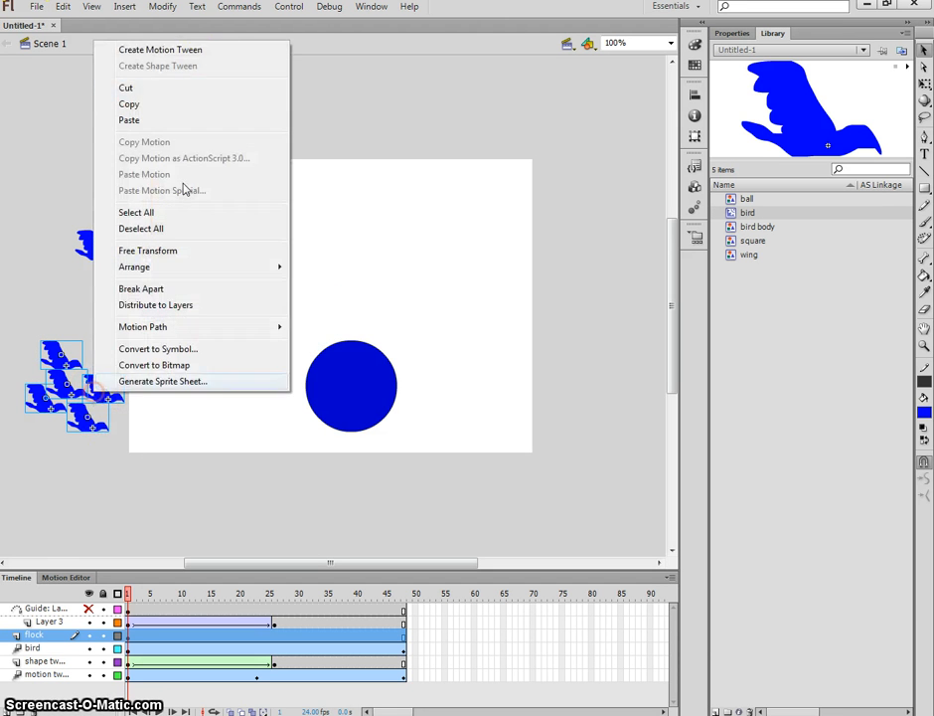
left_click(201, 52)
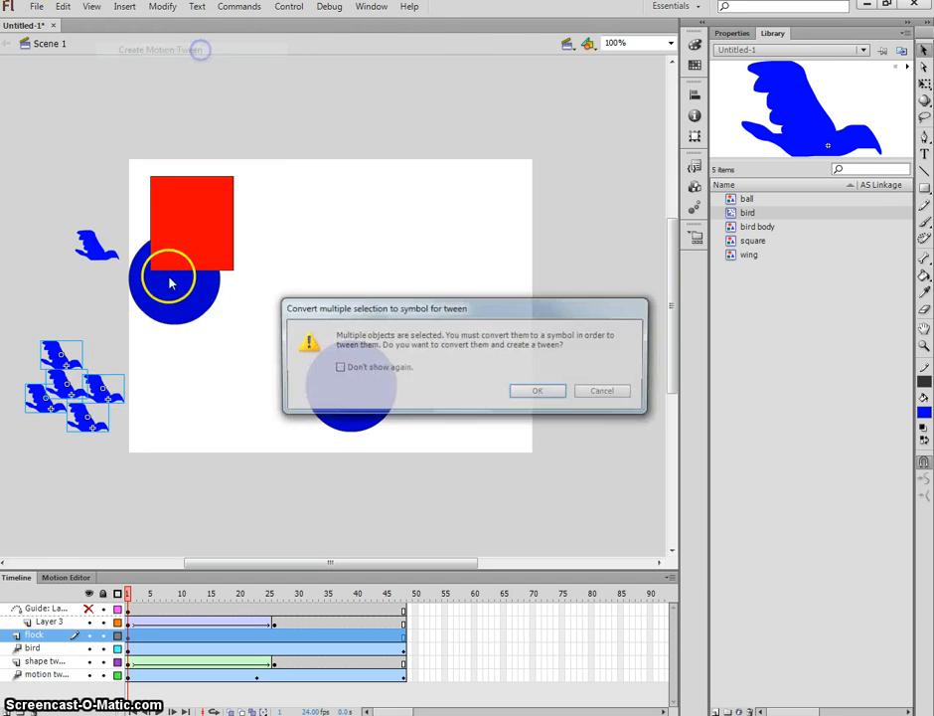
left_click(541, 392)
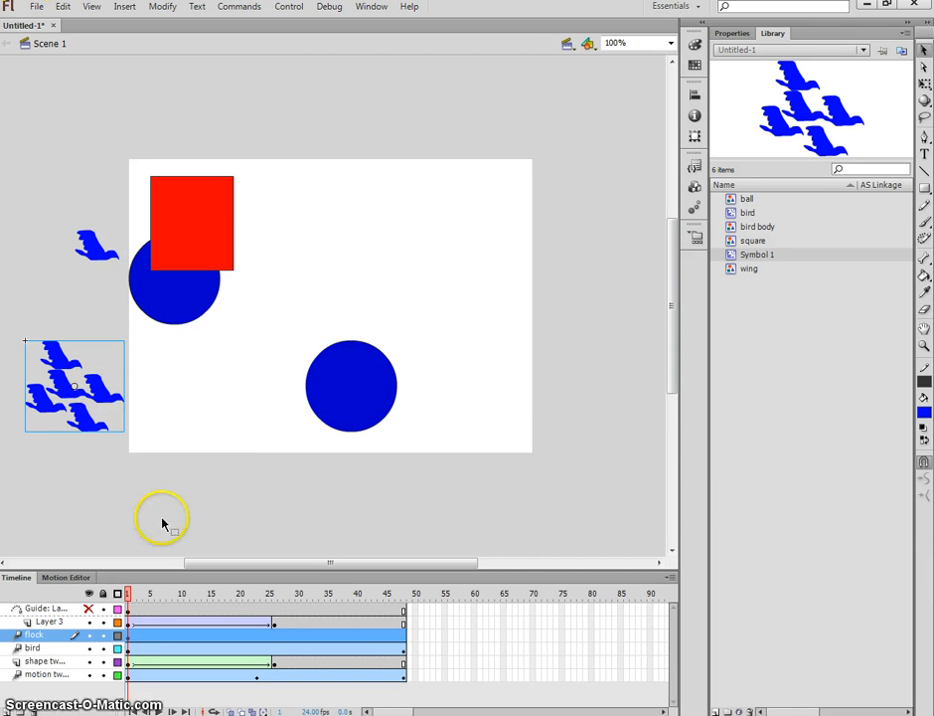
Step: At frame 48, move the flock horizontally across the stage until it sits beyond the right edge
left_click_drag(361, 592, 404, 592)
left_click(142, 429)
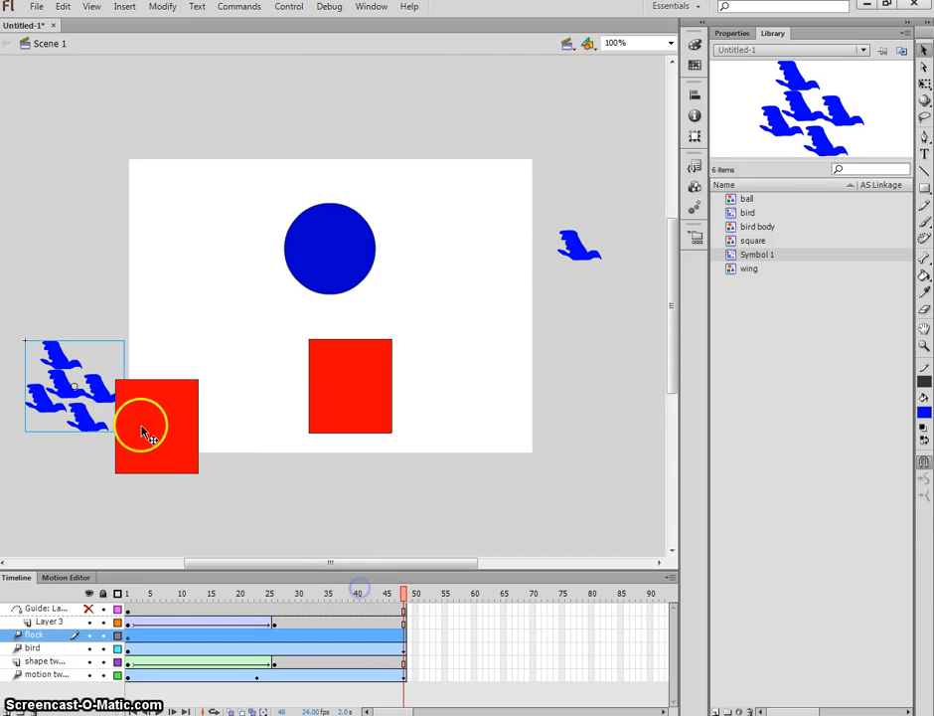
left_click_drag(90, 394, 614, 396)
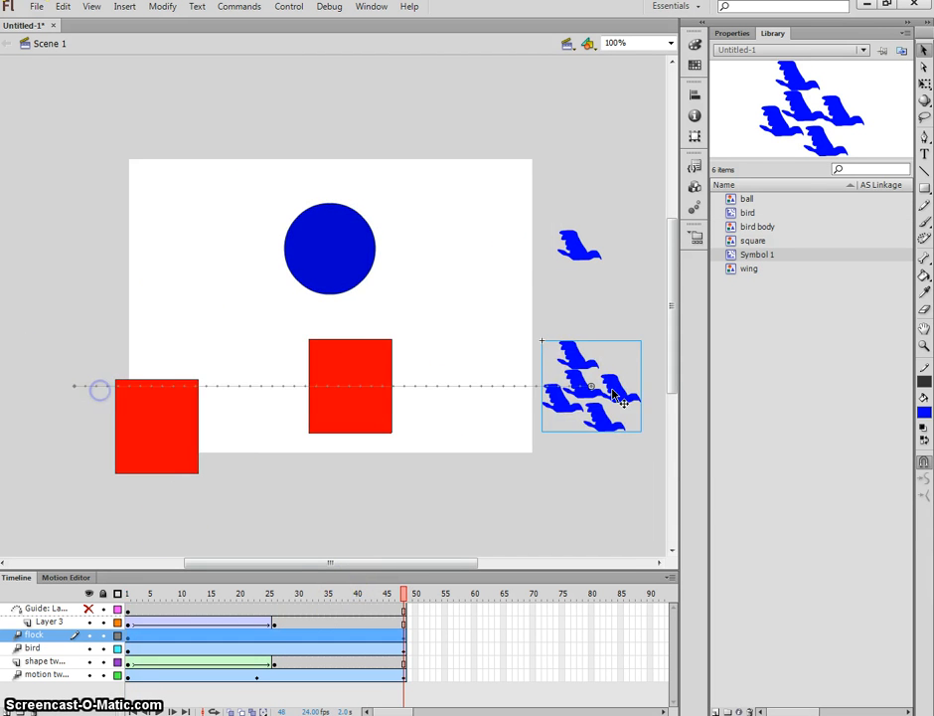
Step: Test the movie to watch the flock and the single bird fly across the stage, and close the test window
key("ctrl+Return")
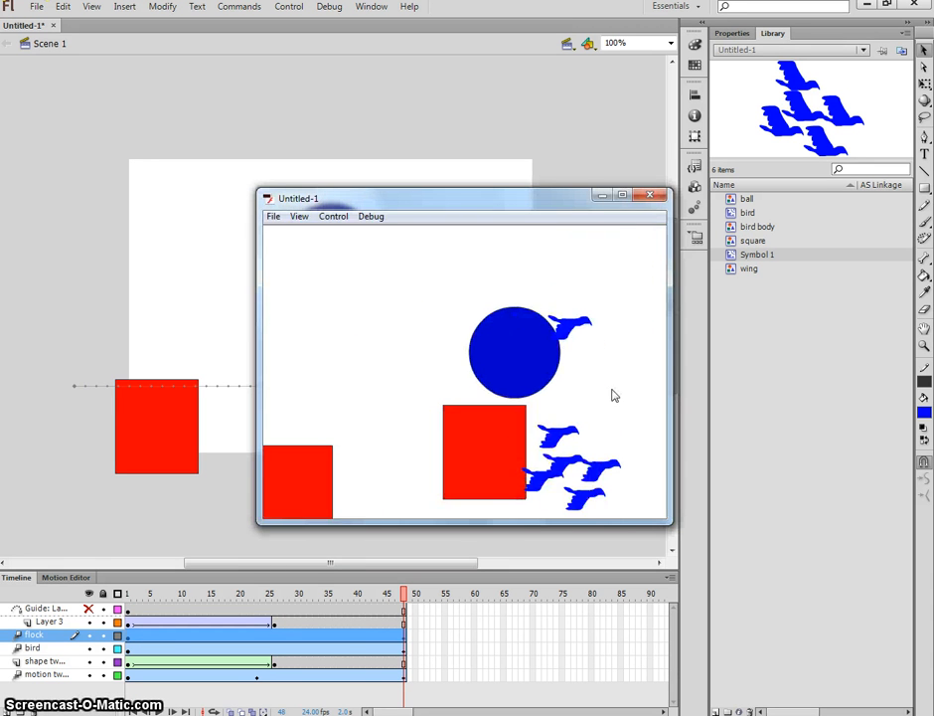
left_click(560, 321)
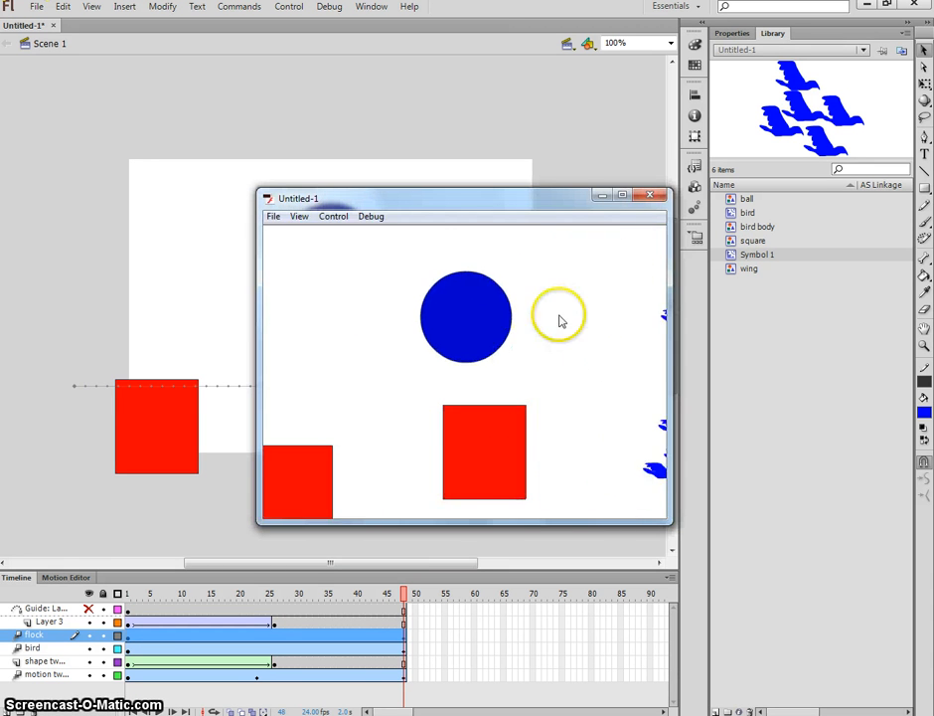
left_click(650, 193)
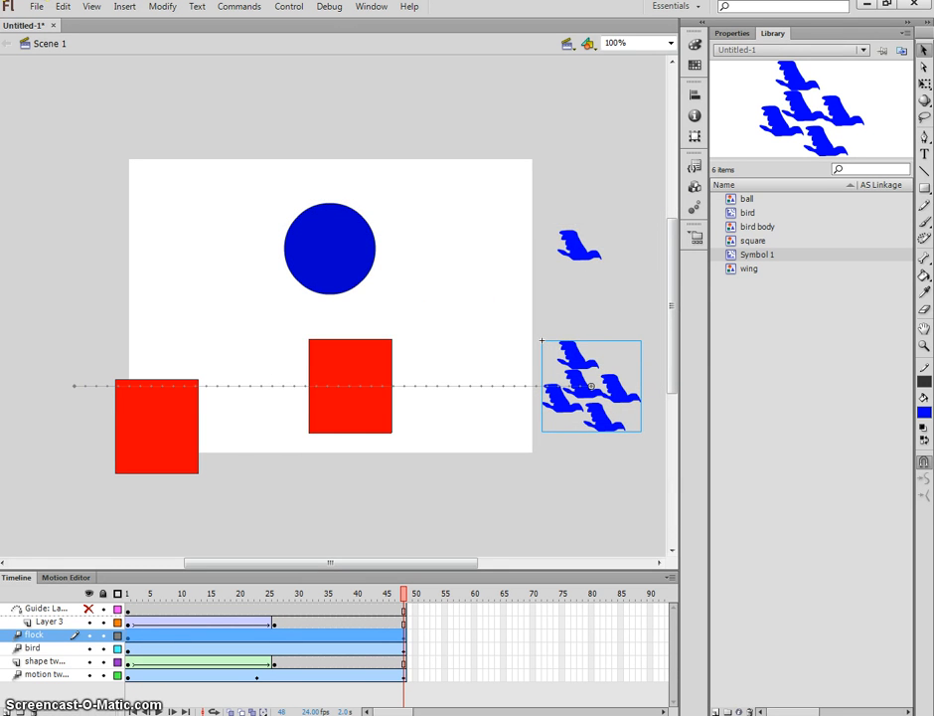